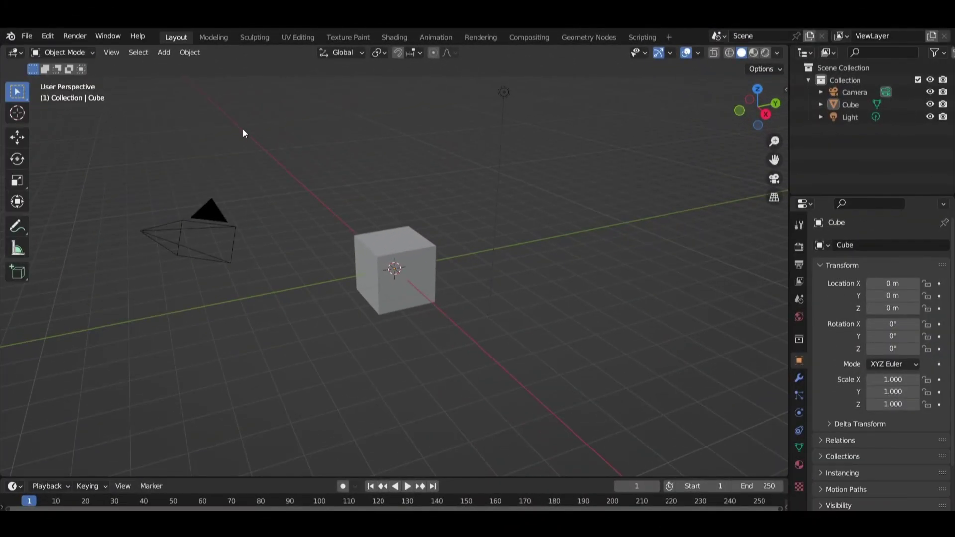
Step: Raise the default cube 1 m along Z and enter Edit Mode
scroll(274, 150, "up", 2)
middle_click_drag(306, 169, 373, 147)
scroll(374, 204, "up", 2)
scroll(375, 204, "up", 1)
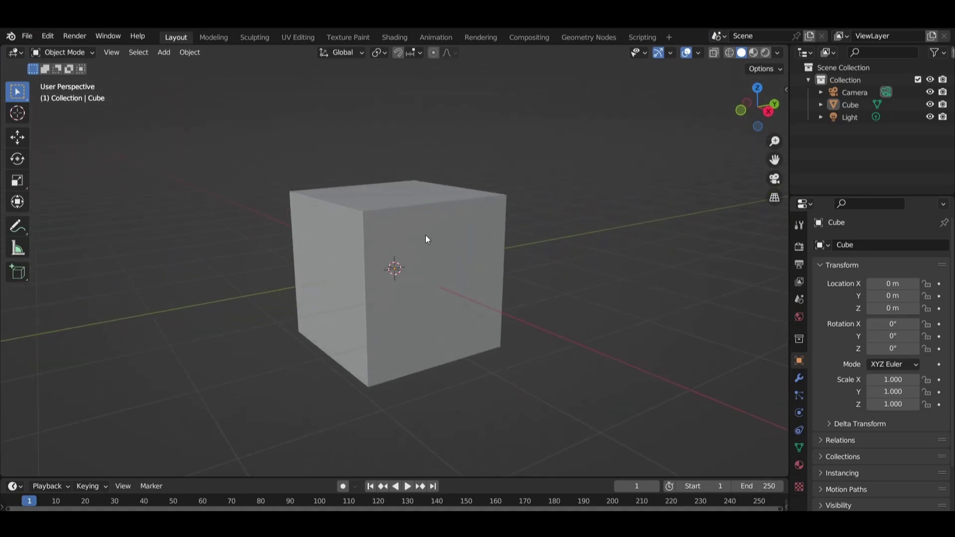
left_click(425, 235)
key("g")
key("z")
left_click(435, 179)
middle_click_drag(435, 178, 462, 156)
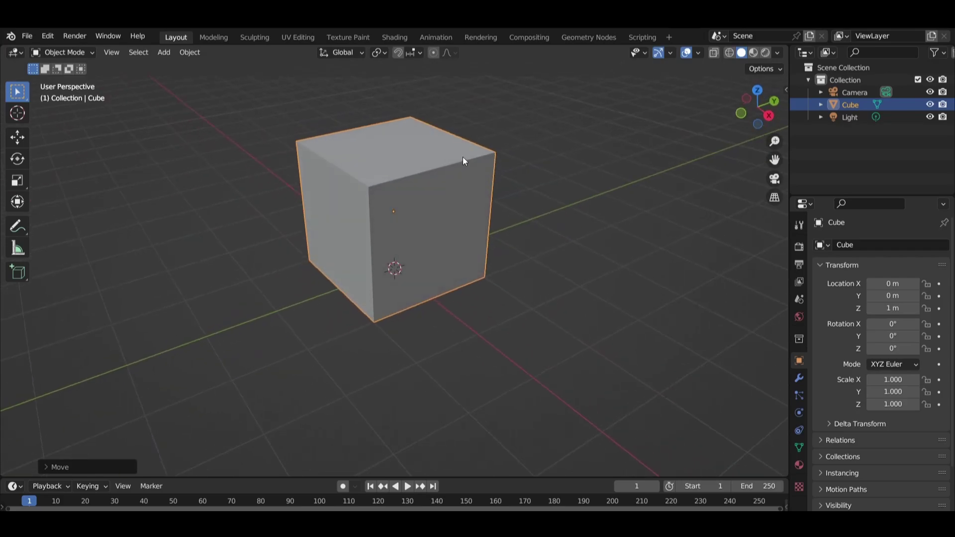
key("Tab")
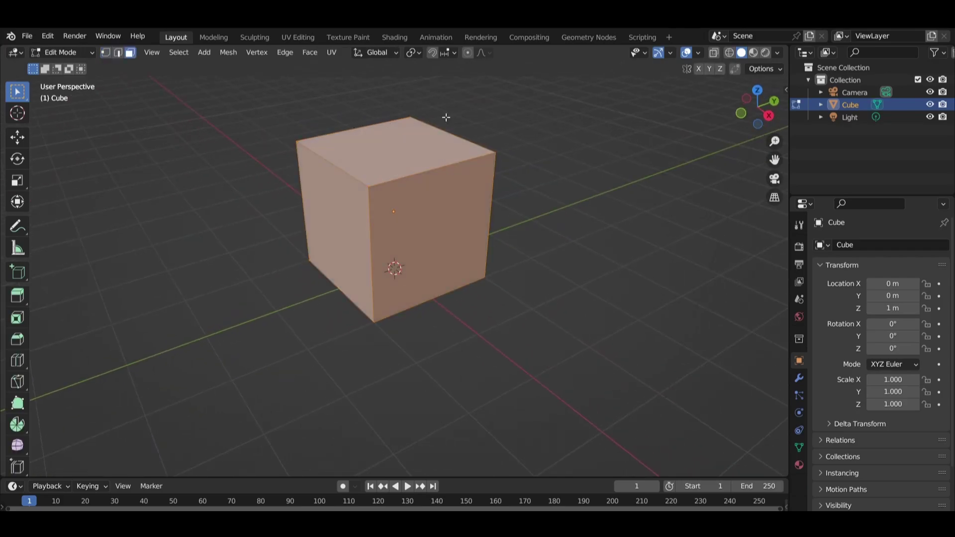
Step: Cut two centred edge loops crossing the cube's top
key("ctrl+r")
left_click(433, 158)
right_click(433, 158)
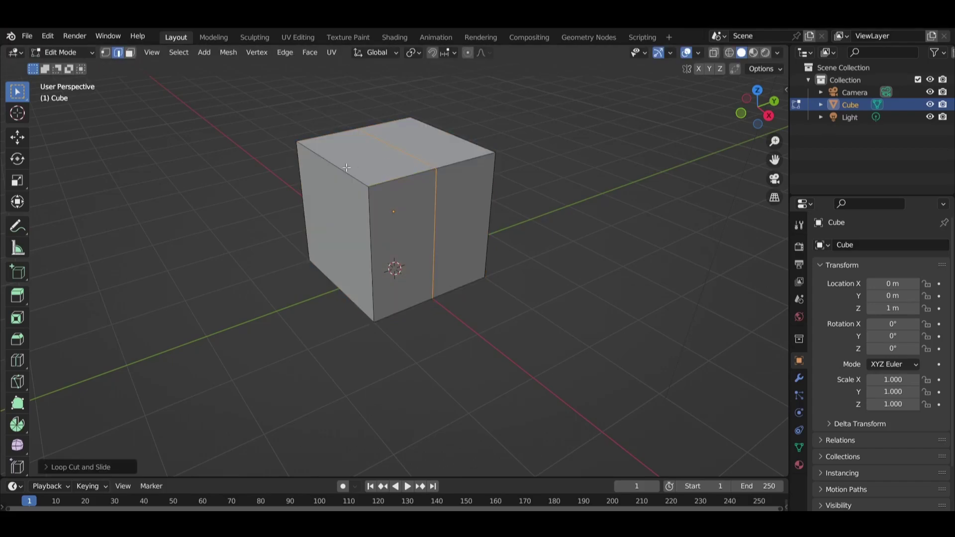
key("ctrl+r")
left_click(343, 170)
right_click(342, 169)
Step: Check the shortcut display add-on settings, then select both edge loops
key("n")
left_click(781, 180)
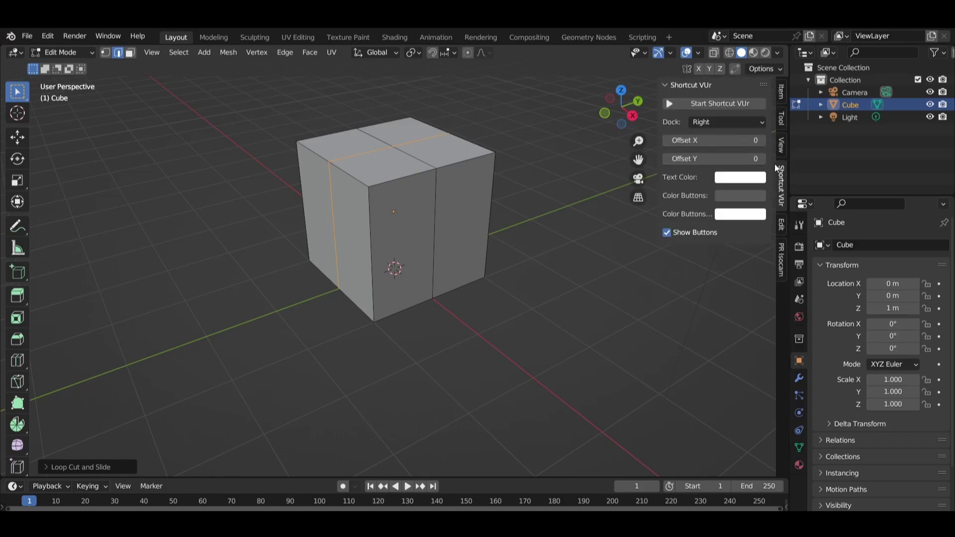
key("n")
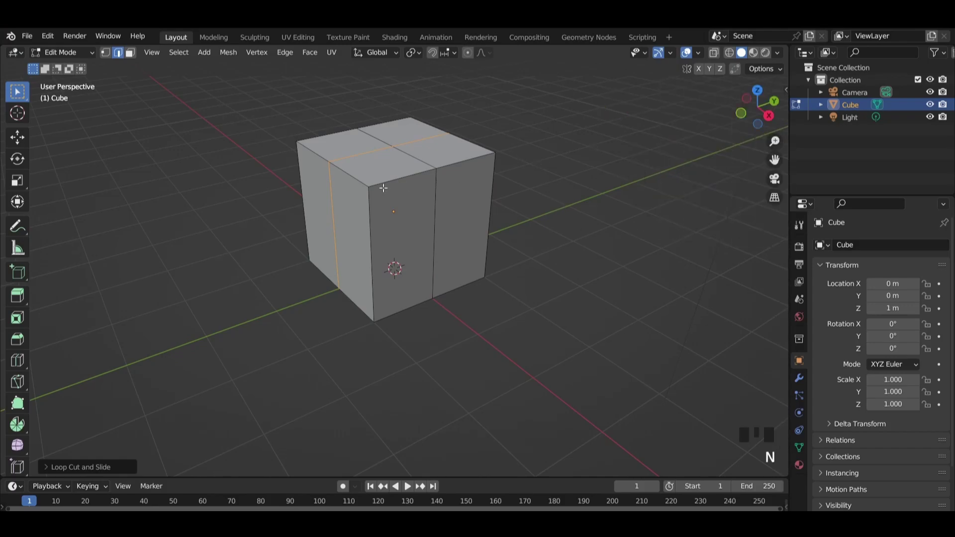
left_click(436, 190, "alt+shift")
middle_click_drag(531, 199, 545, 183)
Step: Bevel the selected loops into bands and extrude their faces along normals
key("ctrl+b")
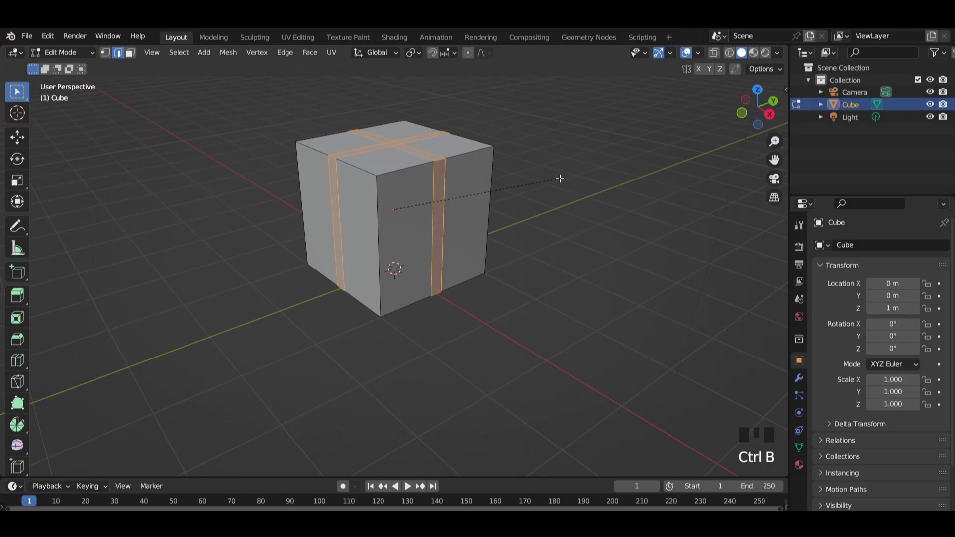
left_click(562, 179)
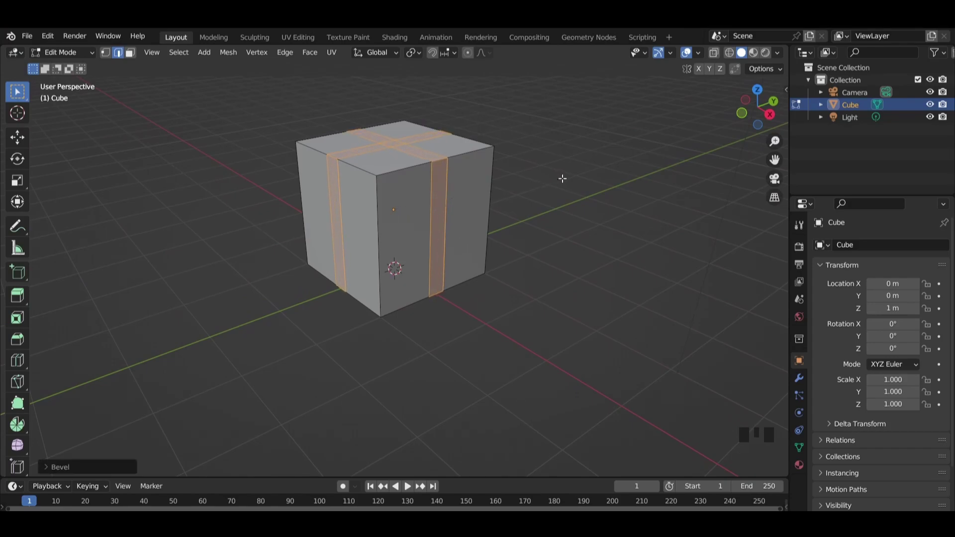
key("alt+e")
left_click(401, 204)
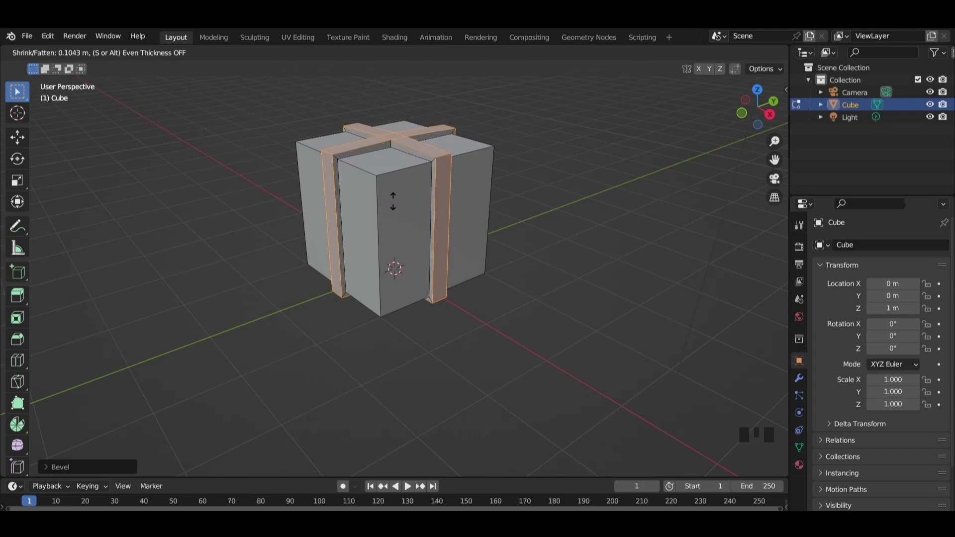
Step: Confirm the inward extrusion of the bands
left_click(393, 202)
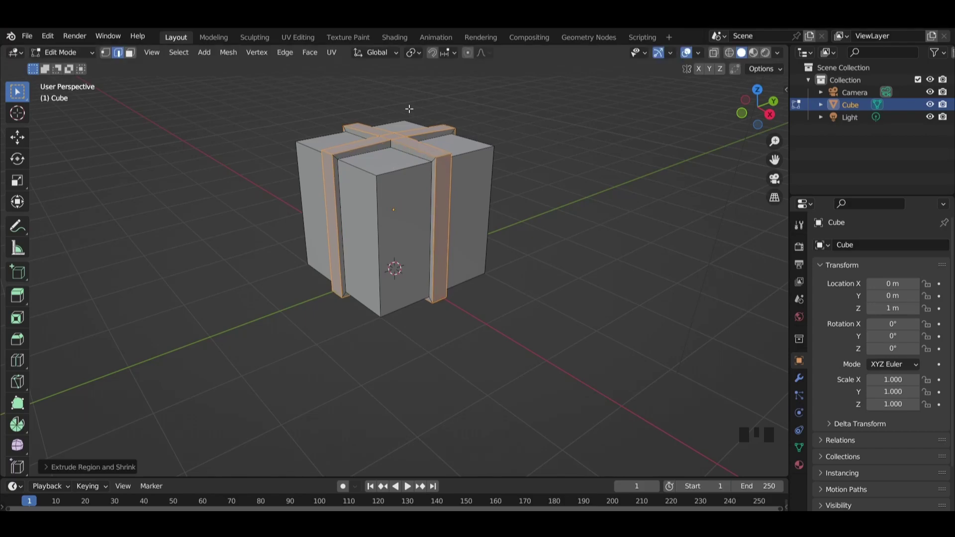
middle_click_drag(393, 201, 375, 172, "shift")
scroll(396, 226, "up", 2)
Step: Select the top cross-band faces in face mode and lower them along Z
key("3")
left_click(375, 172, "shift")
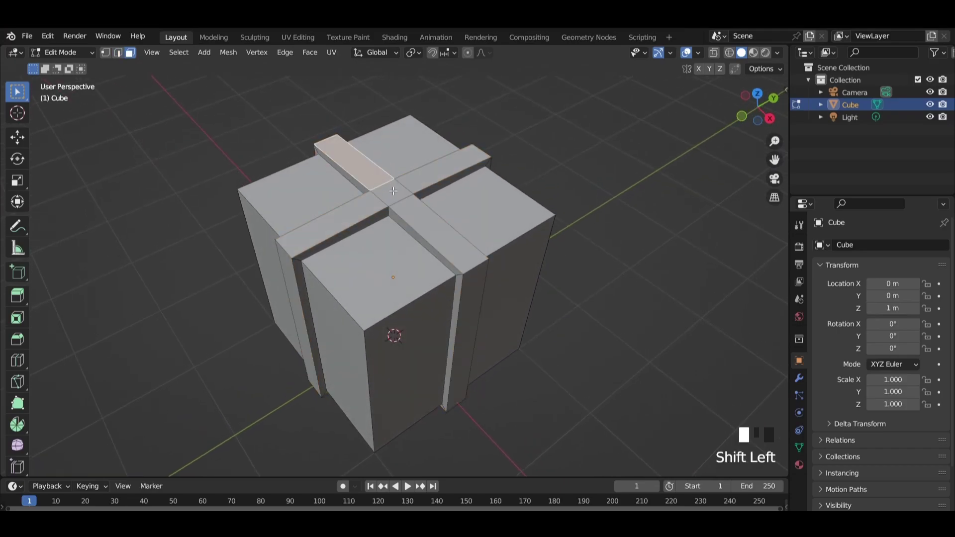
left_click(368, 203, "shift")
left_click(428, 176, "shift")
left_click(438, 234, "shift")
middle_click_drag(530, 198, 546, 164)
scroll(546, 164, "up", 1)
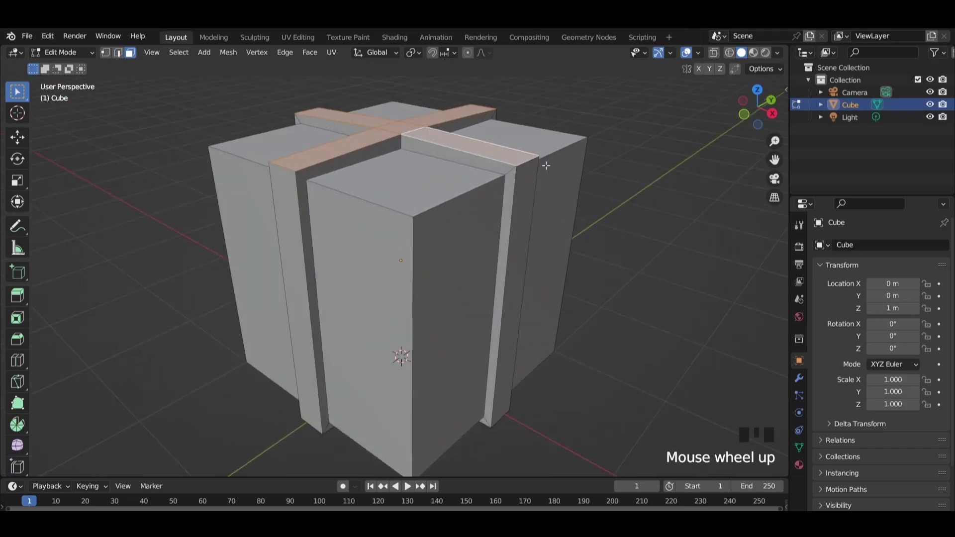
key("g")
key("z")
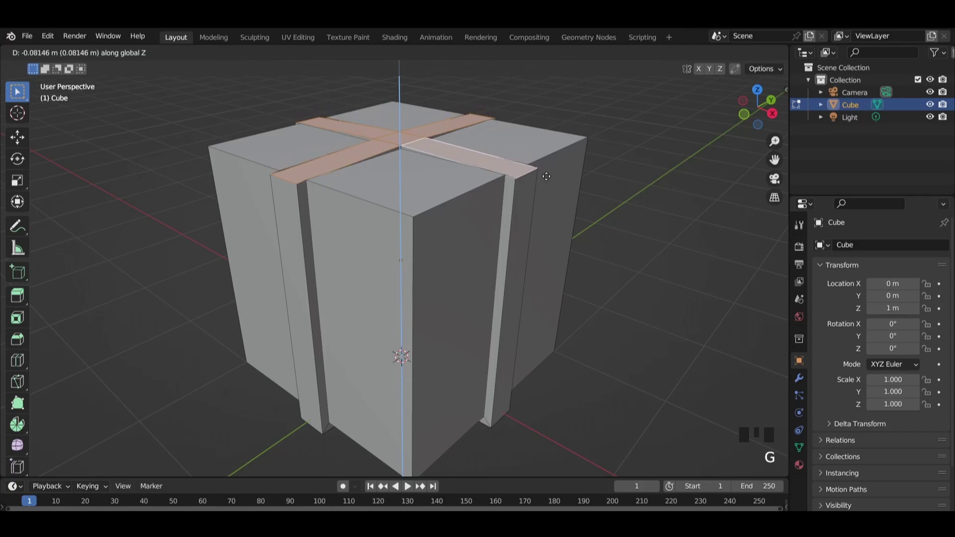
left_click(546, 174)
Step: Select the five underside cross faces and move them along Z
middle_click_drag(522, 185, 468, 197)
left_click(378, 315)
left_click(379, 338, "shift")
left_click(433, 302, "shift")
left_click(424, 335, "shift")
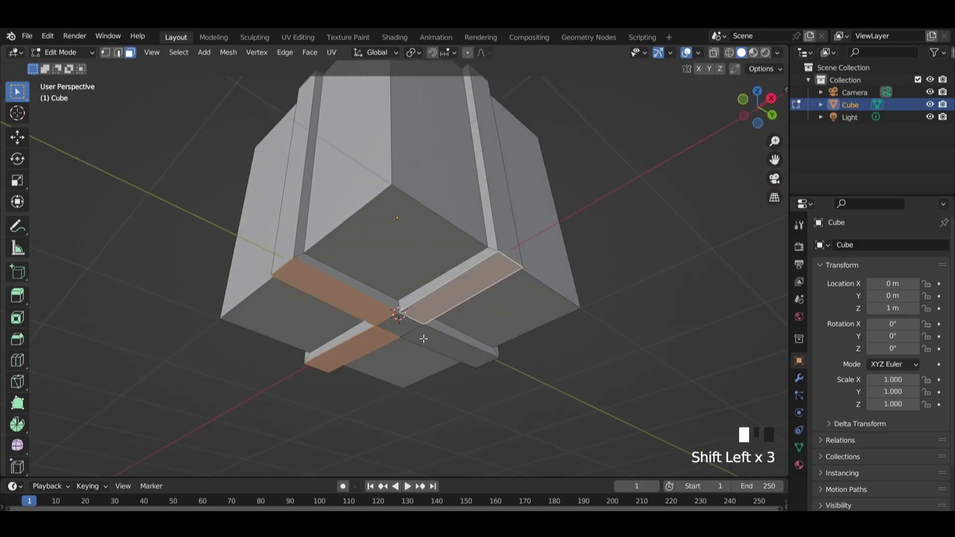
left_click(408, 317, "shift")
key("g")
key("z")
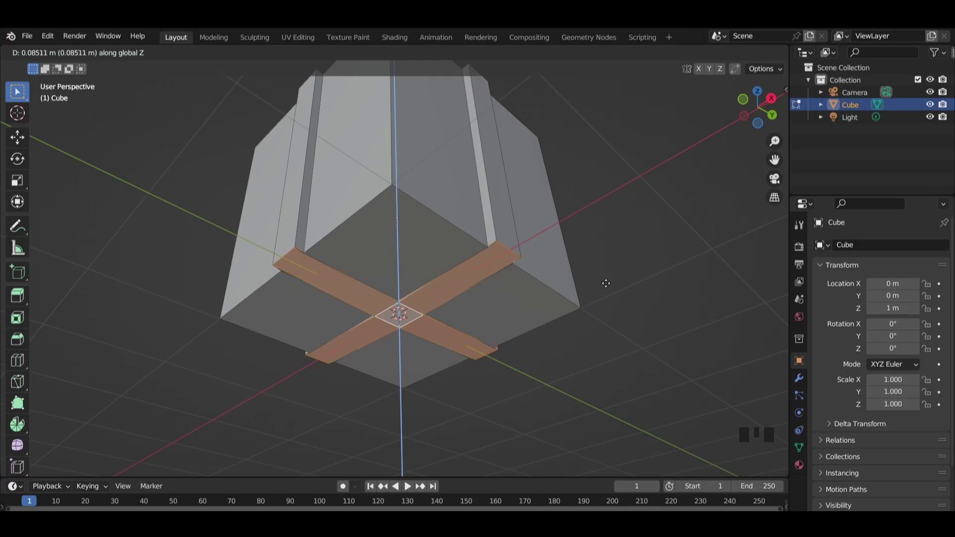
left_click(604, 273)
Step: Return to Object Mode to view the banded gift-box cube
mouse_move(603, 270)
middle_mouse_down()
mouse_move(599, 222)
mouse_move(606, 299)
mouse_move(599, 259)
middle_mouse_up()
scroll(572, 214, "down", 2)
key("Tab")
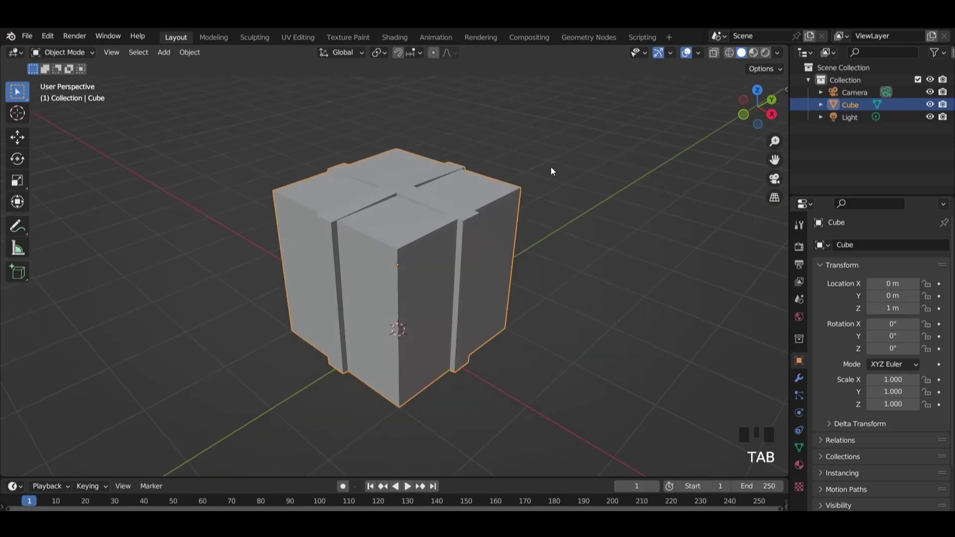
middle_click_drag(550, 171, 419, 211)
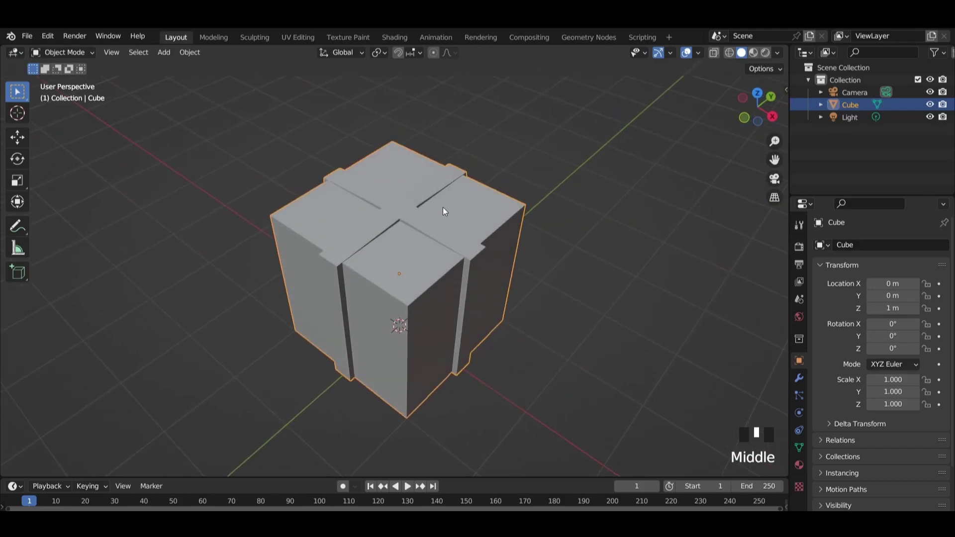
Step: Add a plane and raise it along Z above the cube
key("shift+a")
mouse_move(442, 207)
left_click(503, 204)
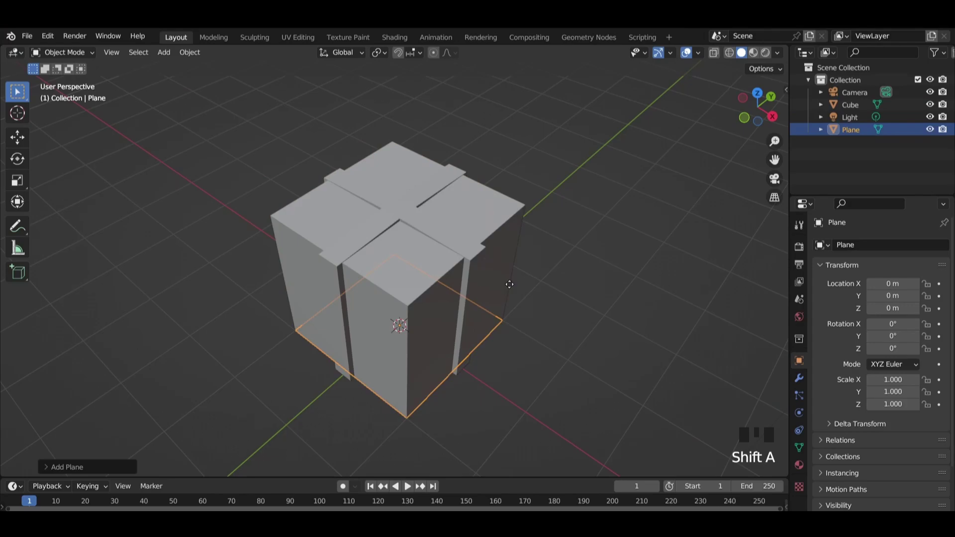
key("g")
key("z")
left_click(524, 186)
middle_click_drag(525, 185, 555, 211)
key("g")
key("z")
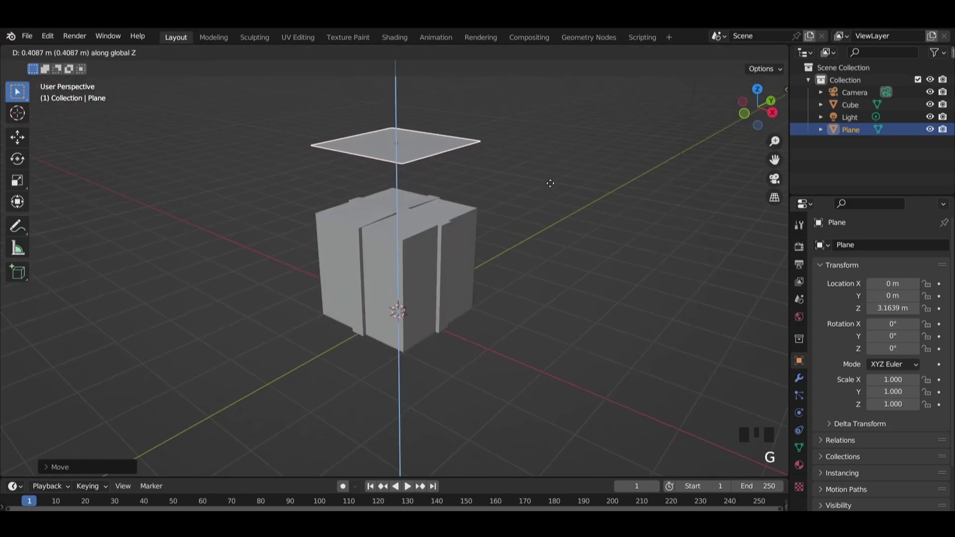
left_click(550, 184)
Step: Rotate the plane 45° in top view and scale it to 1.177
key("KP_7")
type("r")
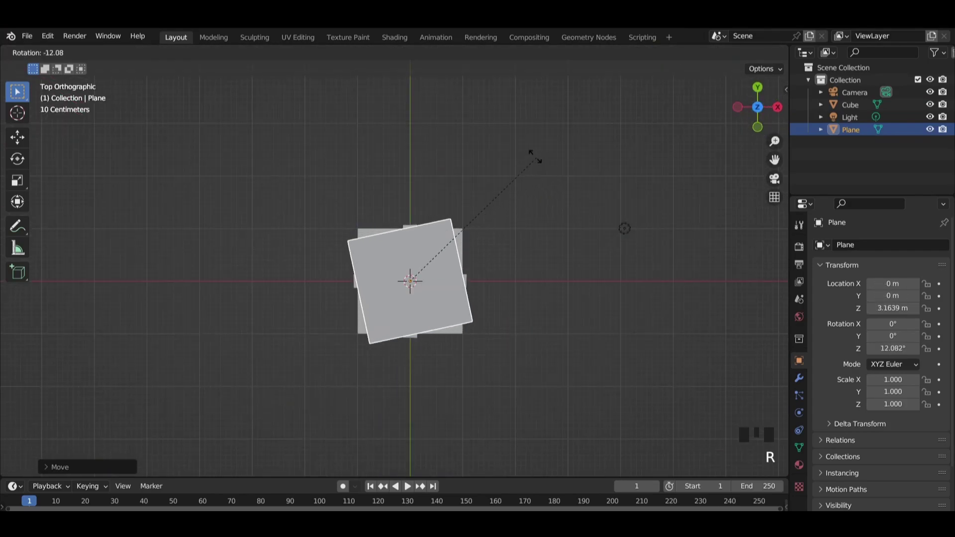
type("45")
key("Return")
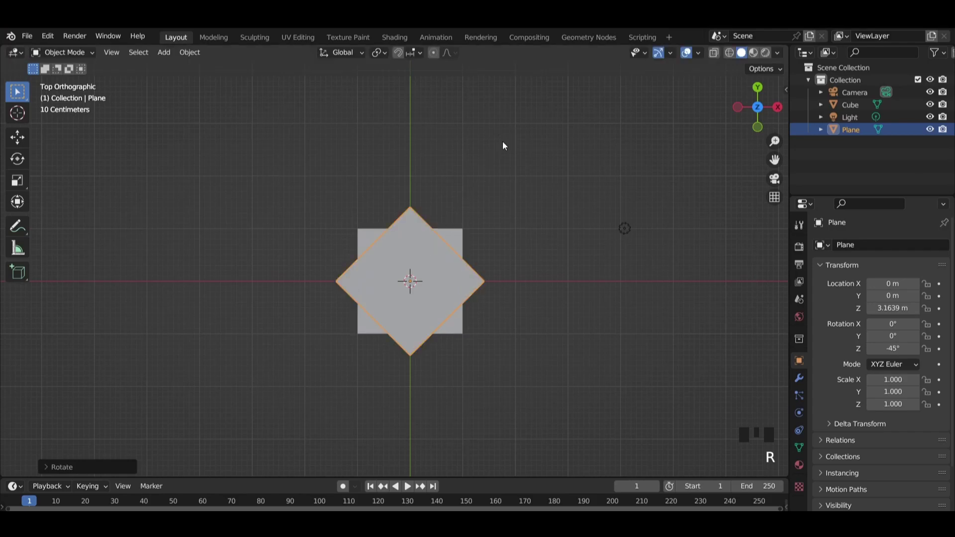
key("s")
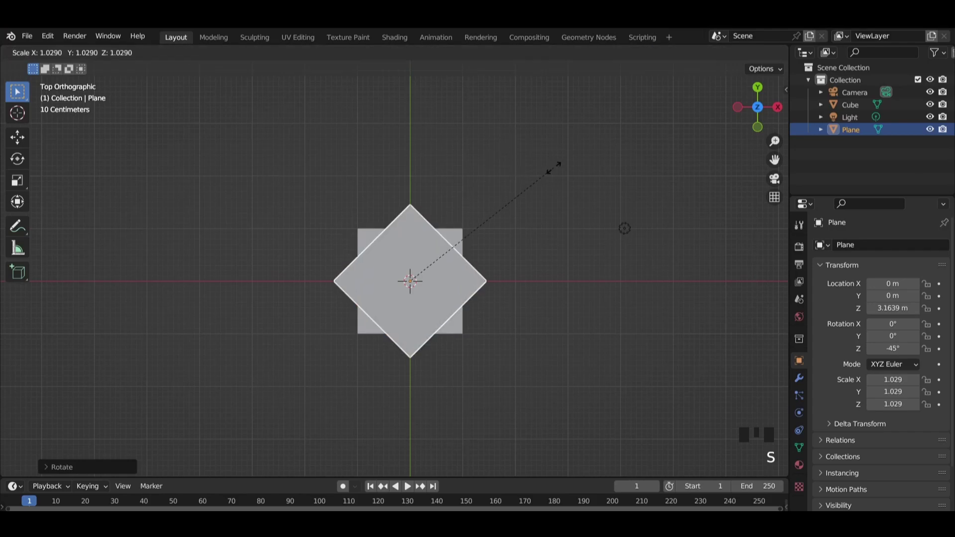
left_click(577, 160)
Step: Subdivide the plane four times into a fine grid in Edit Mode
key("Tab")
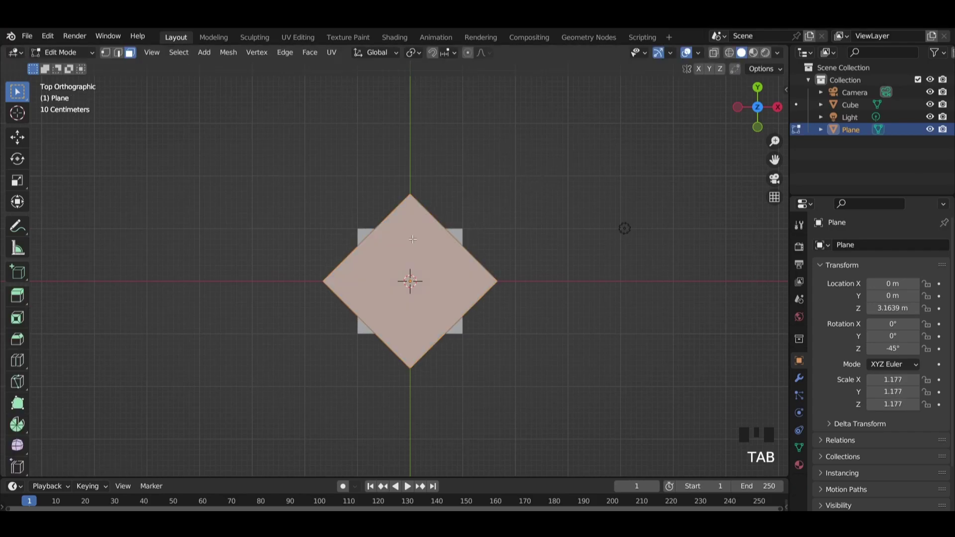
right_click(405, 237)
left_click(404, 244)
right_click(403, 244)
left_click(404, 245)
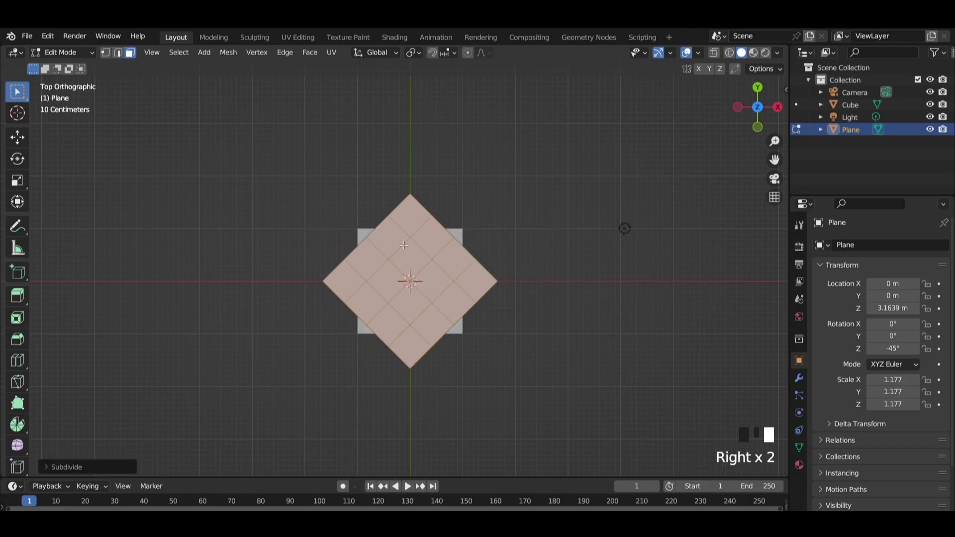
right_click(403, 245)
left_click(404, 245)
right_click(404, 245)
left_click(404, 245)
right_click(404, 244)
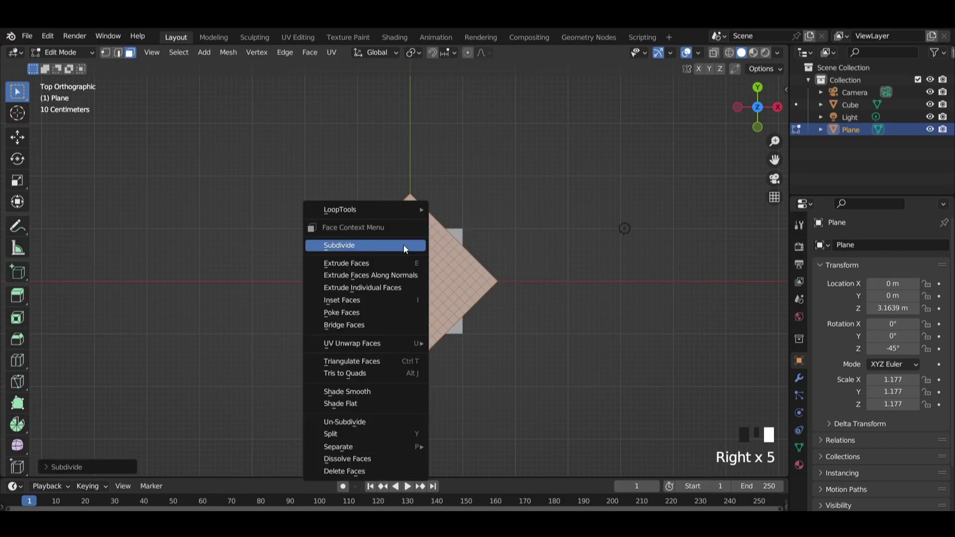
key("Tab")
middle_click_drag(526, 230, 411, 222)
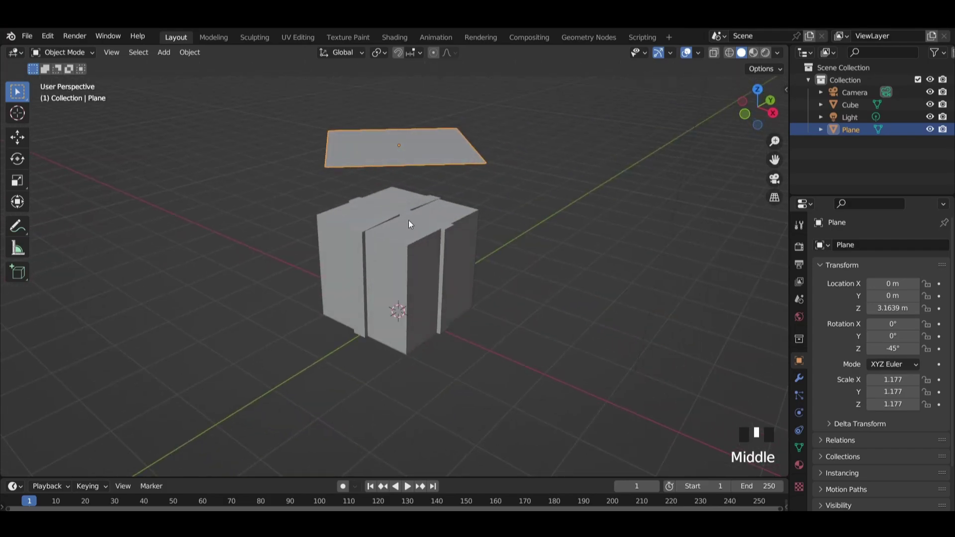
Step: Add Collision physics to the cube and Cloth physics to the plane
left_click(405, 236)
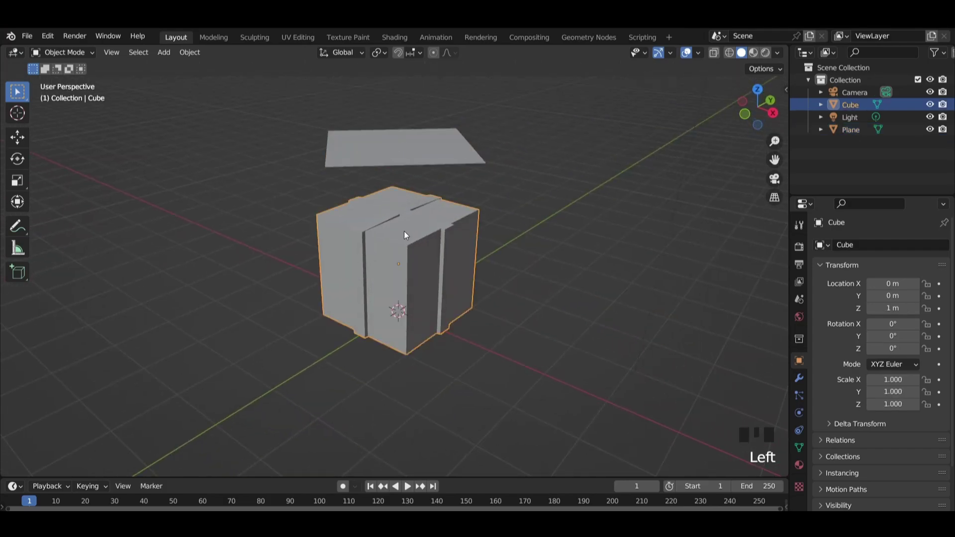
left_click(798, 413)
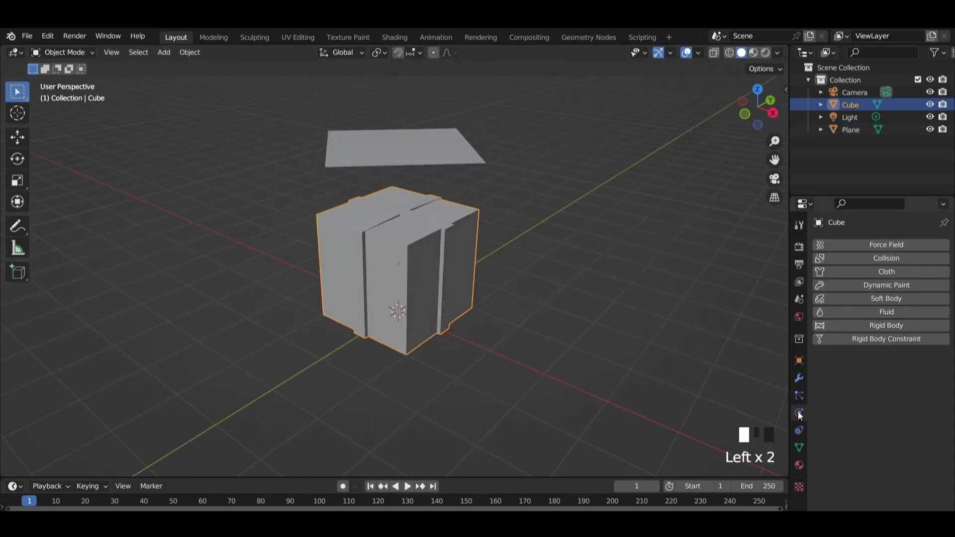
left_click(886, 259)
left_click(440, 147)
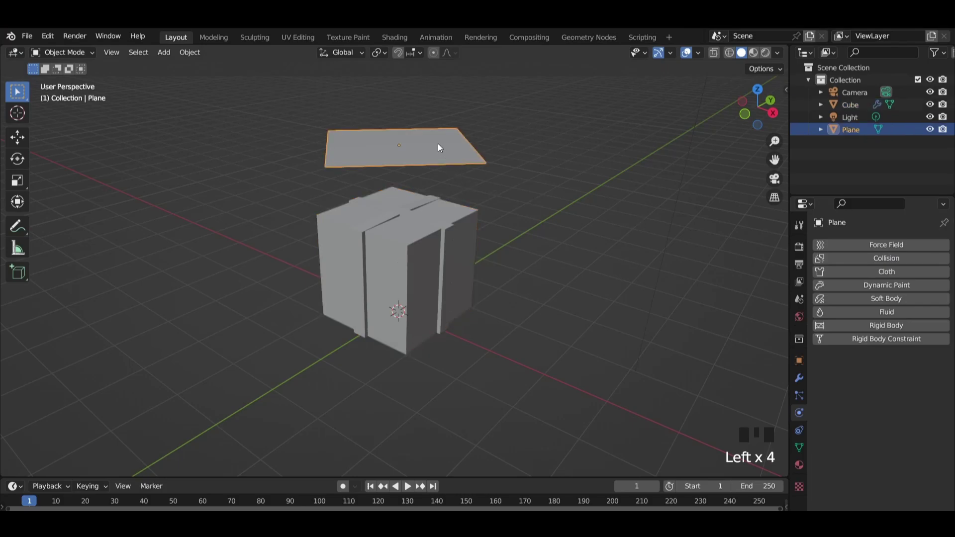
left_click(886, 275)
middle_click_drag(532, 185, 544, 177)
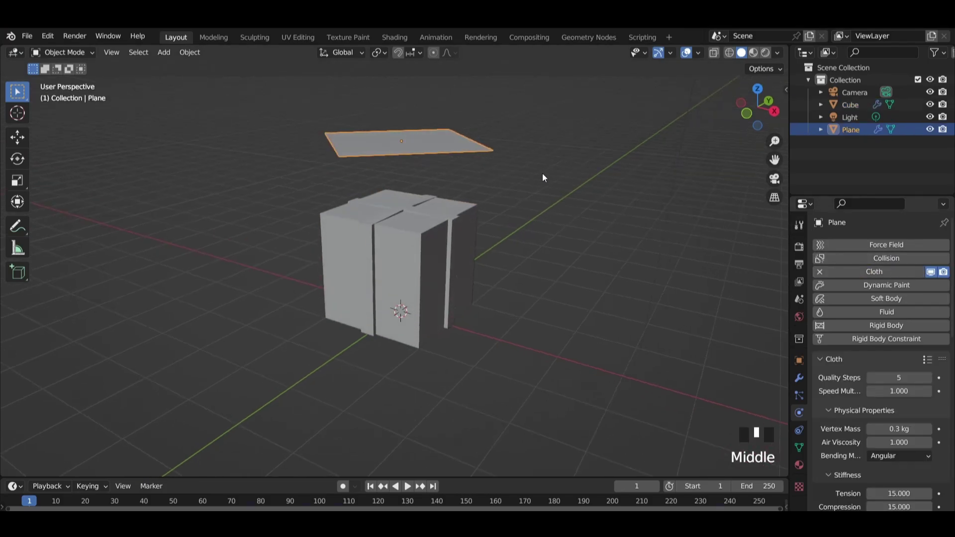
Step: Play and stop a trial run of the cloth simulation
left_click(407, 489)
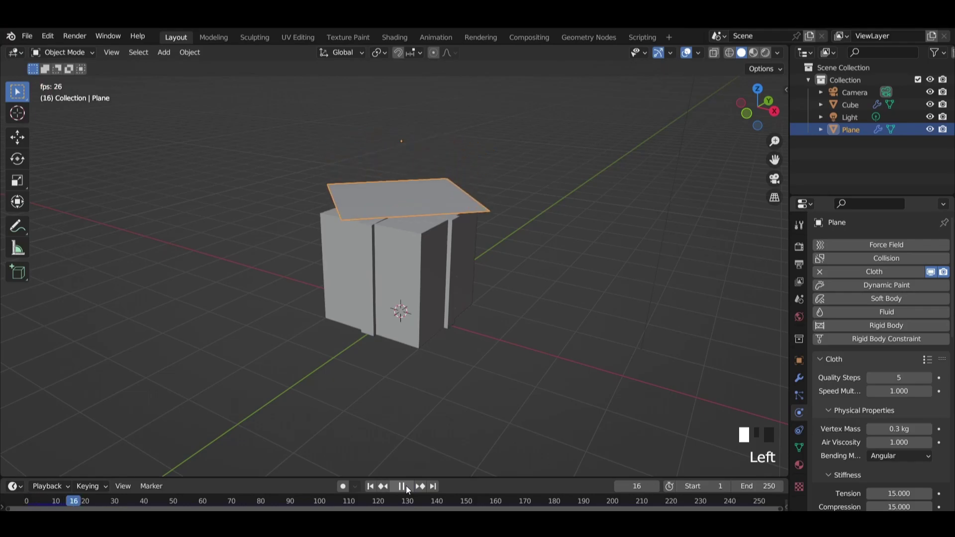
left_click(404, 487)
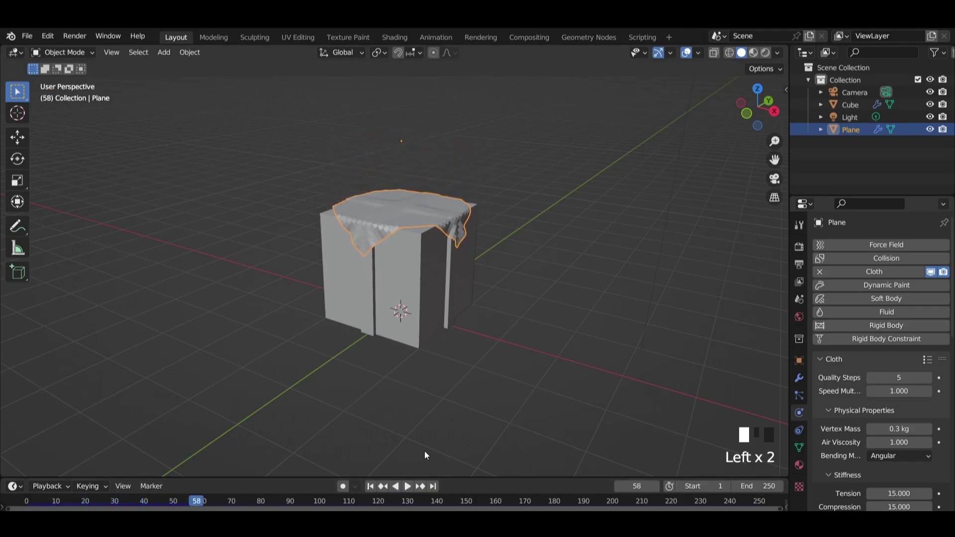
middle_click_drag(585, 245, 568, 251)
Step: Rewind to frame 1, scale the cloth plane up slightly and replay the drape
left_click(370, 486)
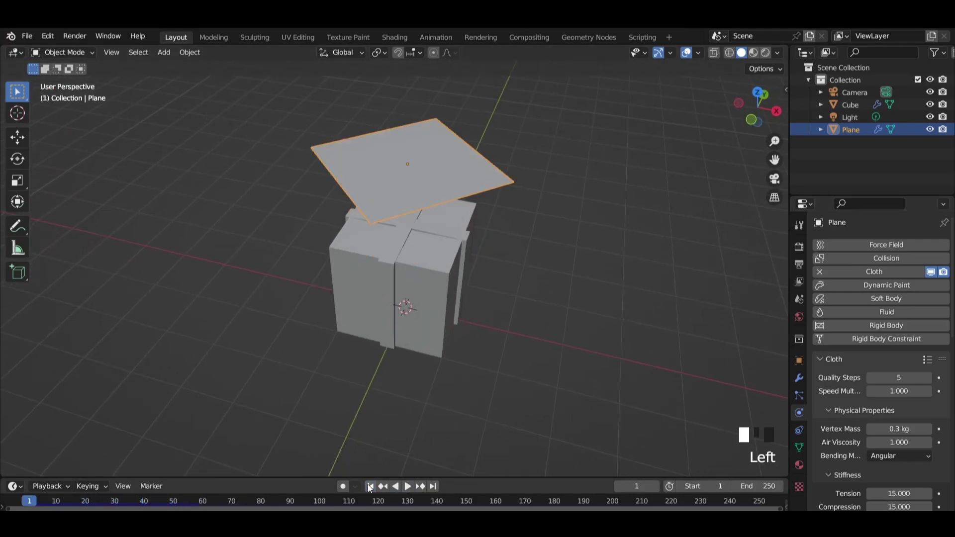
mouse_move(515, 217)
middle_mouse_down()
mouse_move(540, 209)
mouse_move(532, 215)
middle_mouse_up()
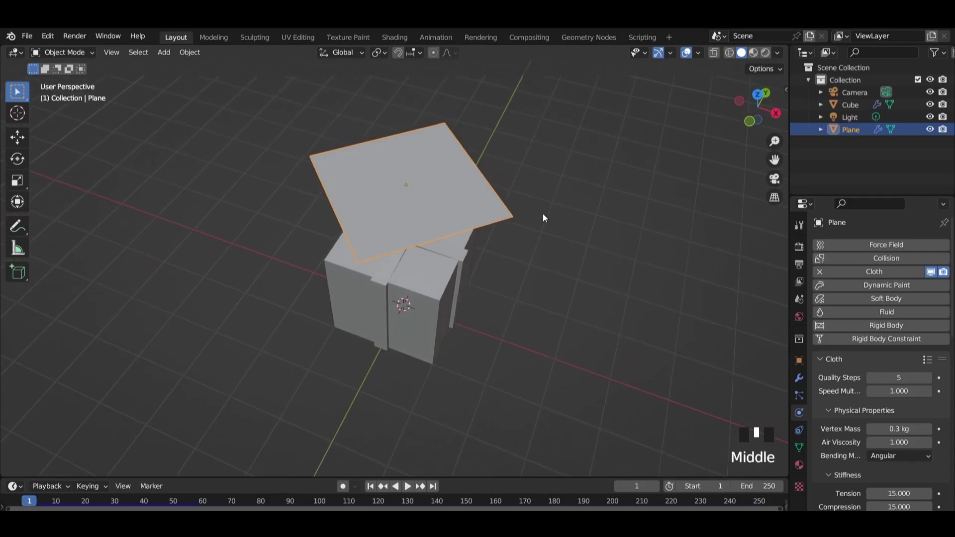
key("s")
left_click(565, 210)
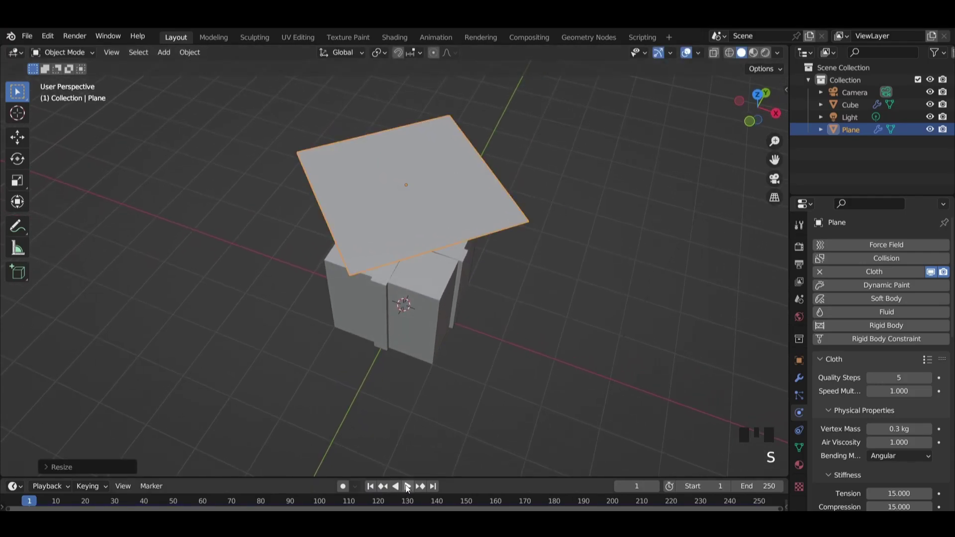
left_click(407, 487)
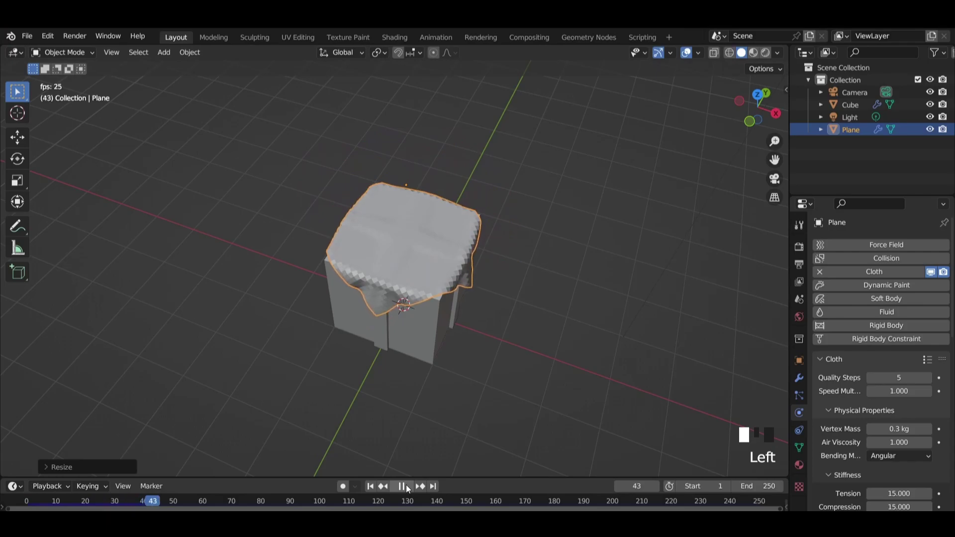
key("space")
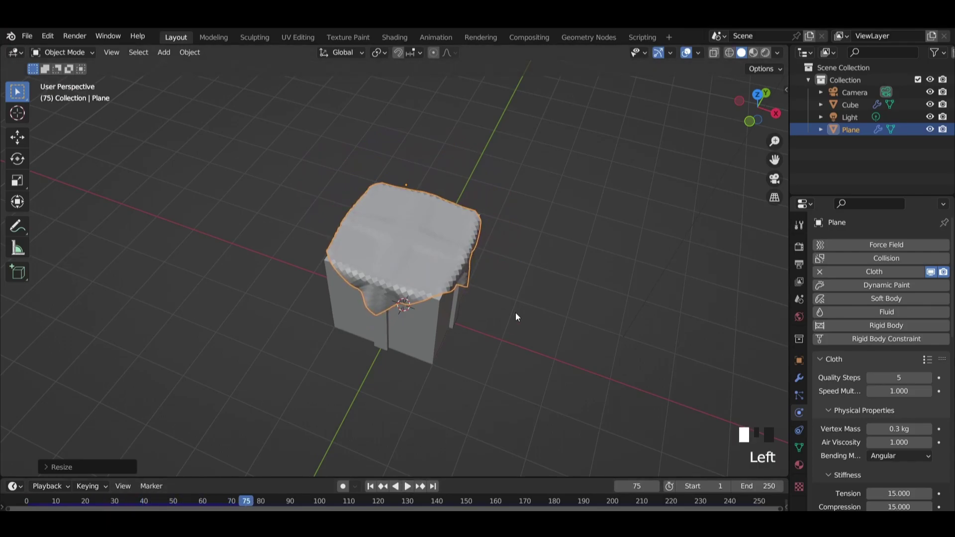
middle_click_drag(515, 318, 350, 503)
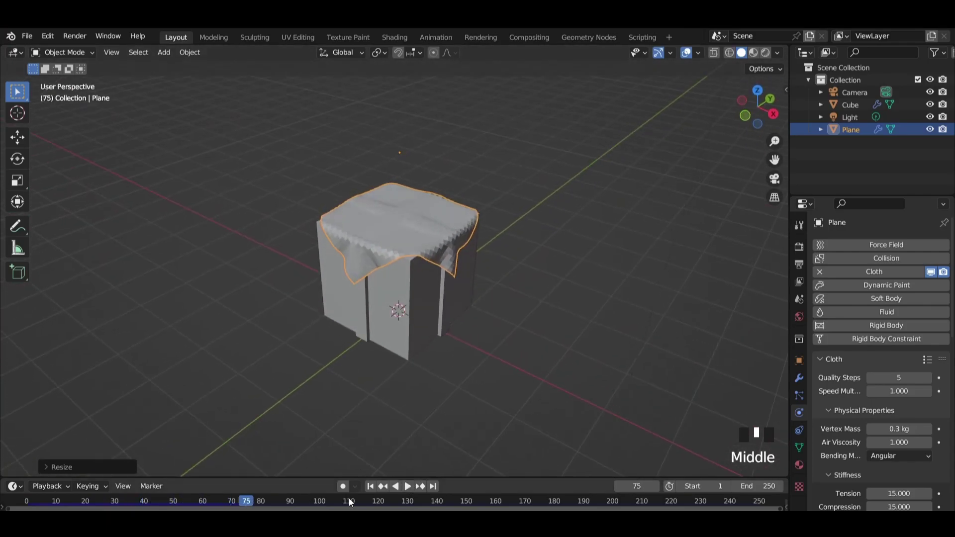
Step: Rewind again, resize the plane and replay, stopping at frame 70
left_click(370, 487)
key("s")
left_click(502, 277)
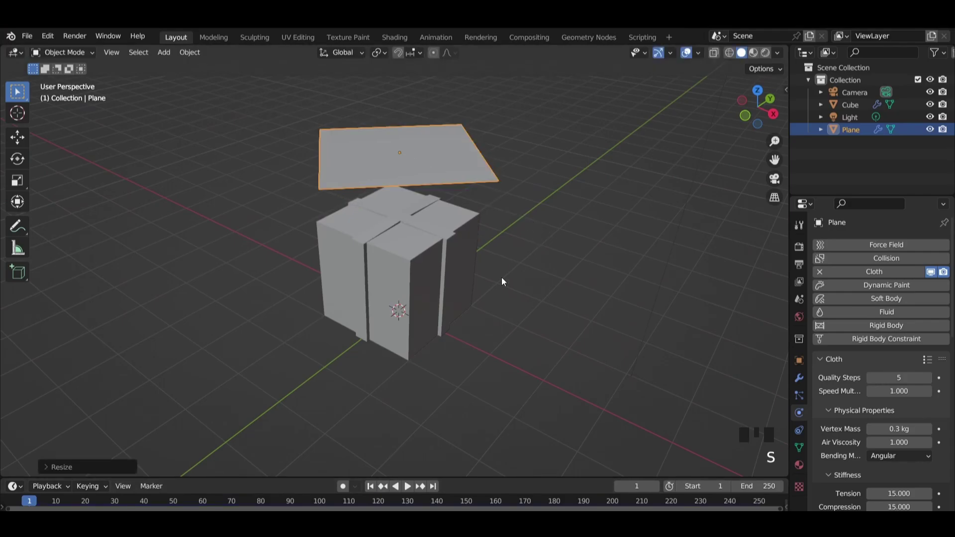
left_click(408, 486)
mouse_move(519, 263)
middle_mouse_down()
mouse_move(547, 247)
mouse_move(533, 252)
middle_mouse_up()
key("space")
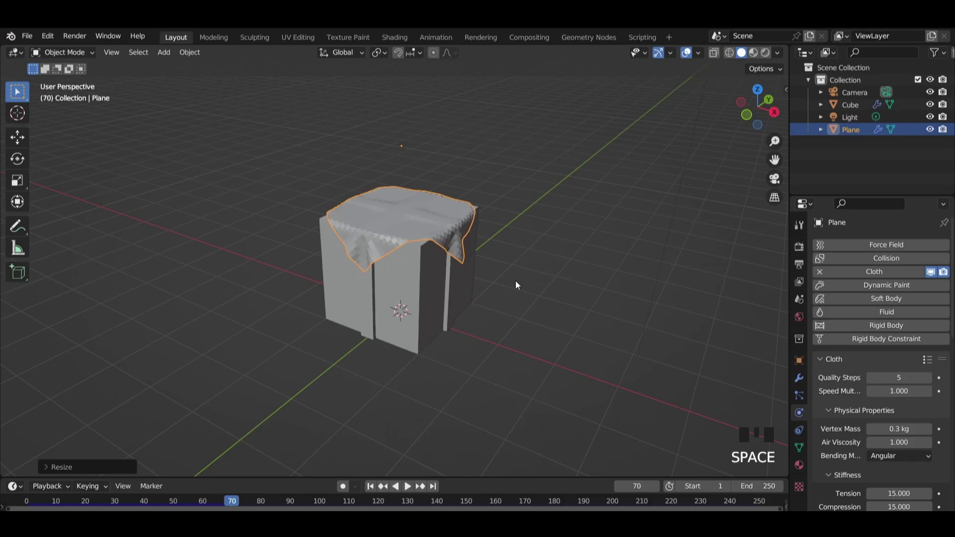
Step: Apply the Cloth modifier to freeze the drape and add level-2 Subdivision with Ctrl+2
left_click(799, 379)
left_click(430, 223)
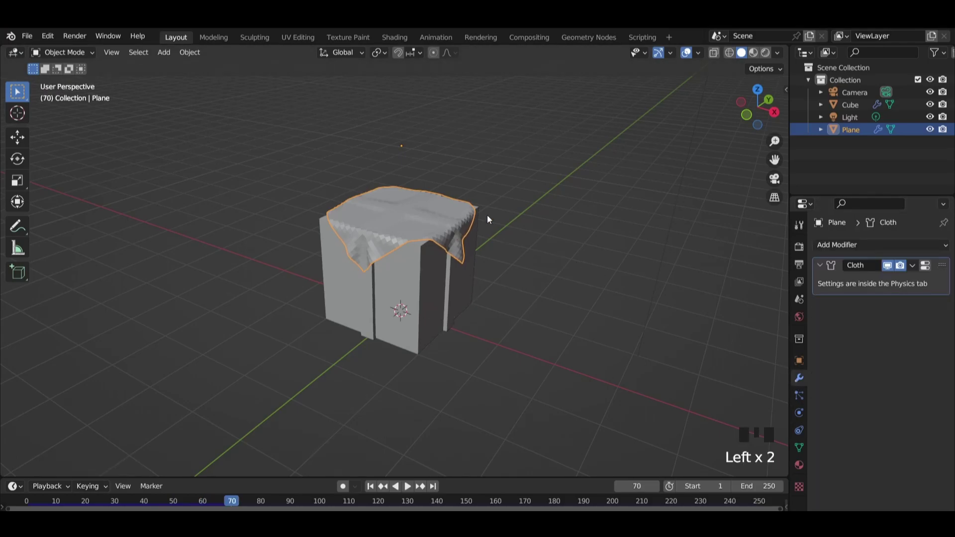
left_click(914, 266)
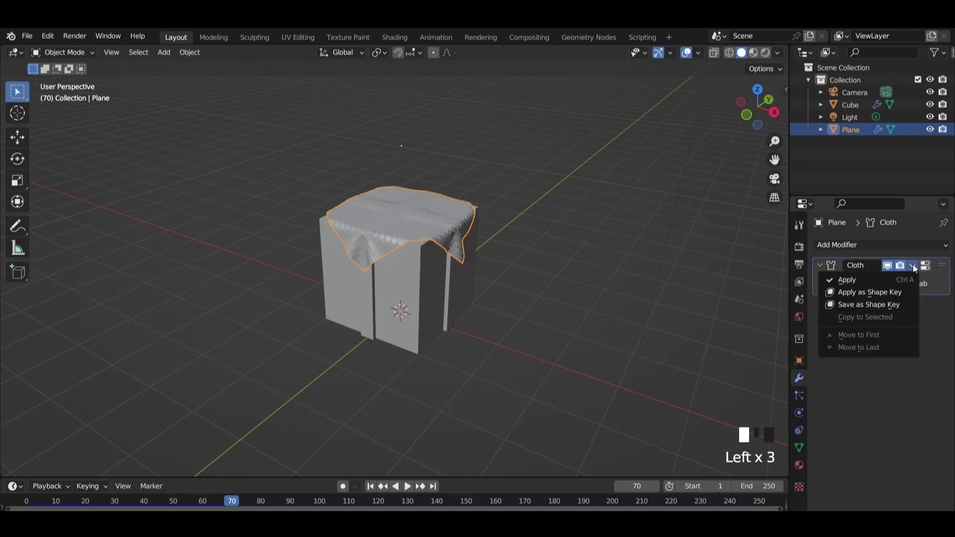
left_click(866, 280)
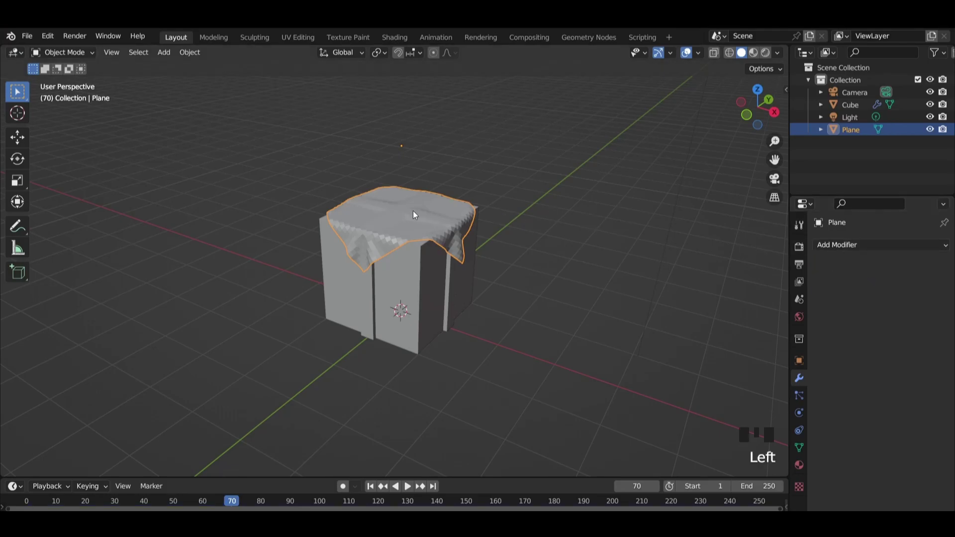
key("ctrl+2")
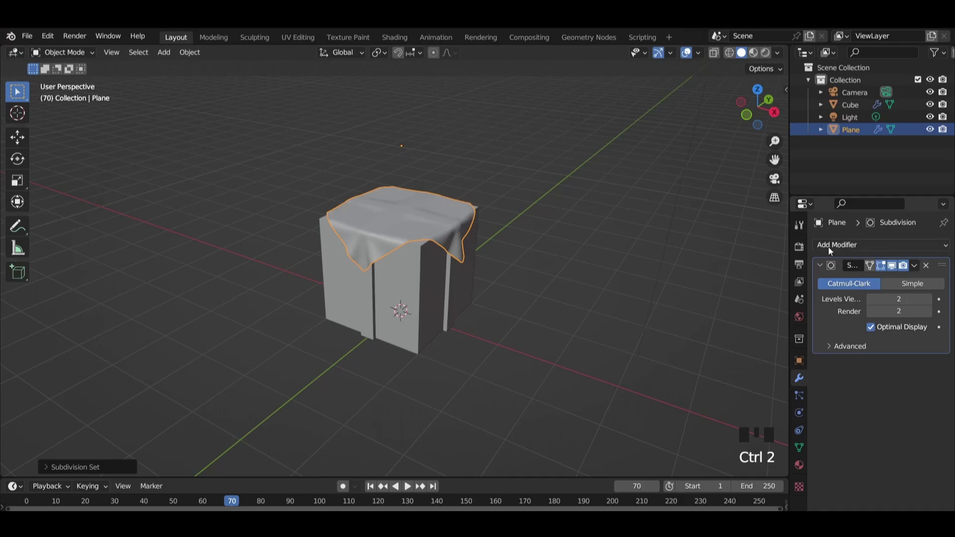
left_click(795, 378)
Step: Add a Solidify modifier with Even Thickness and -0.039 m thickness
left_click_drag(846, 245, 720, 450)
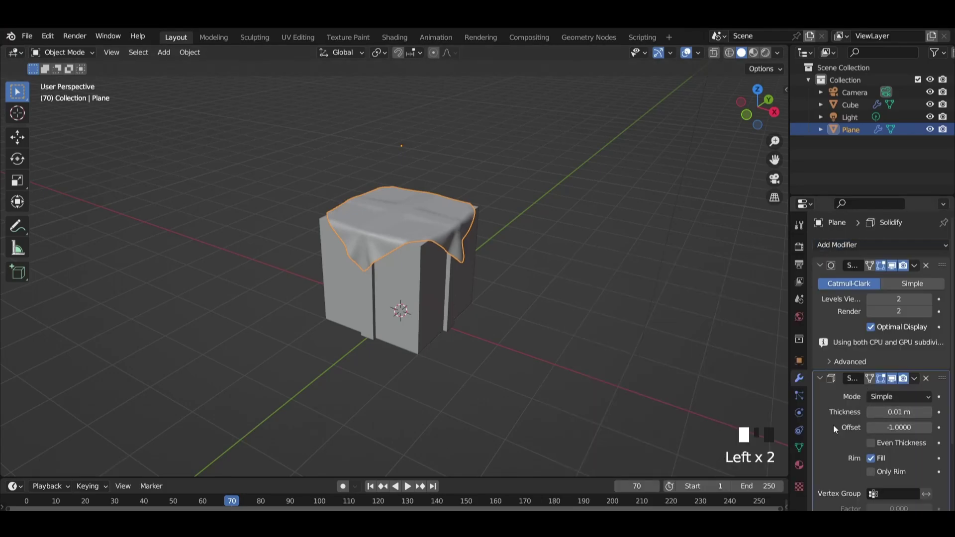
scroll(834, 422, "down", 2)
scroll(836, 416, "up", 2)
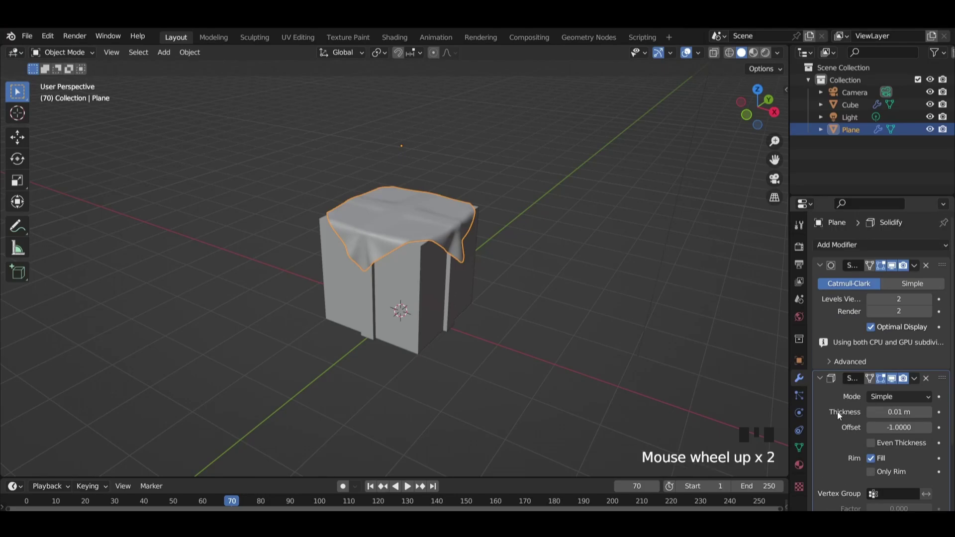
scroll(838, 410, "down", 5)
left_click(871, 358)
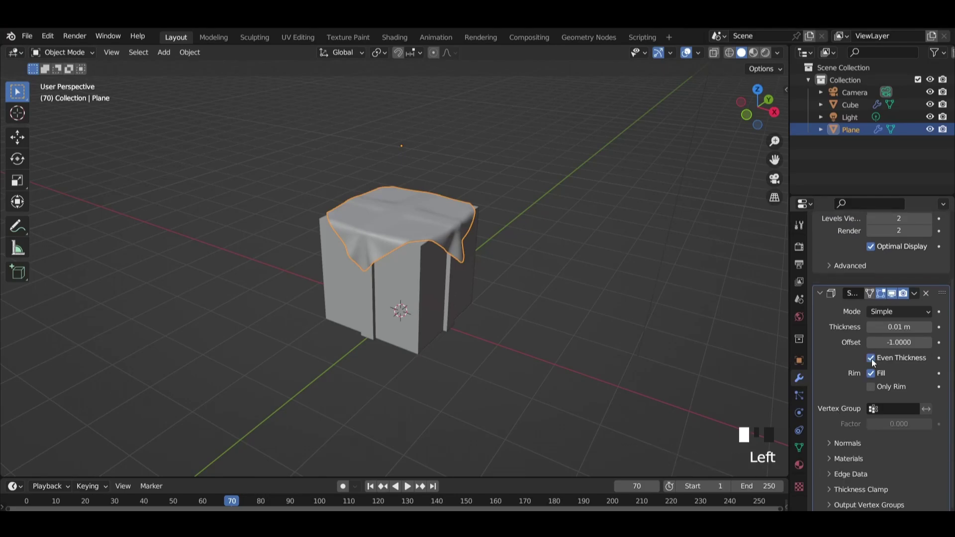
left_click(899, 327, "shift")
left_click_drag(898, 328, 872, 328, "shift")
middle_click_drag(641, 187, 575, 198)
Step: Add a 0.1 m Bevel modifier with 2 segments to the cloth
scroll(547, 199, "up", 3)
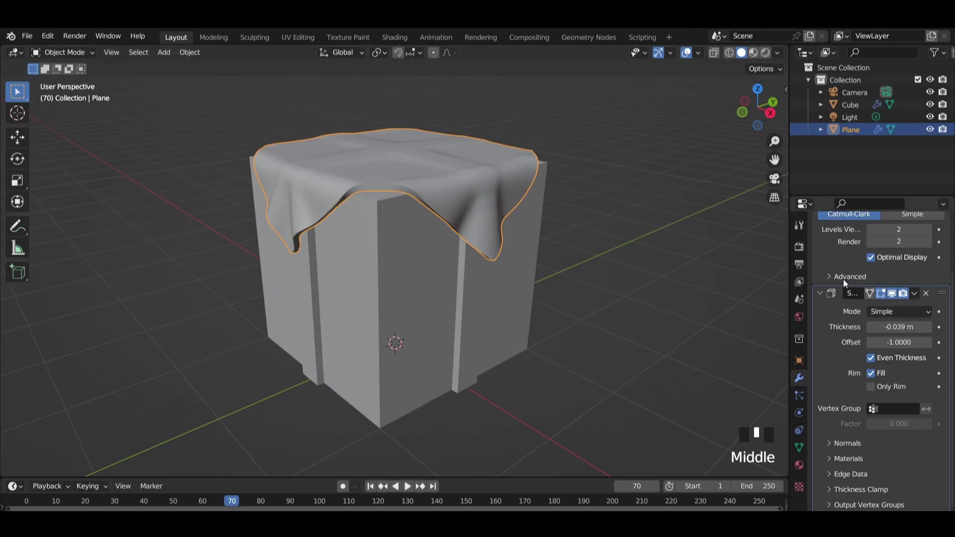
scroll(843, 281, "up", 7)
left_click(835, 246)
left_click(715, 293)
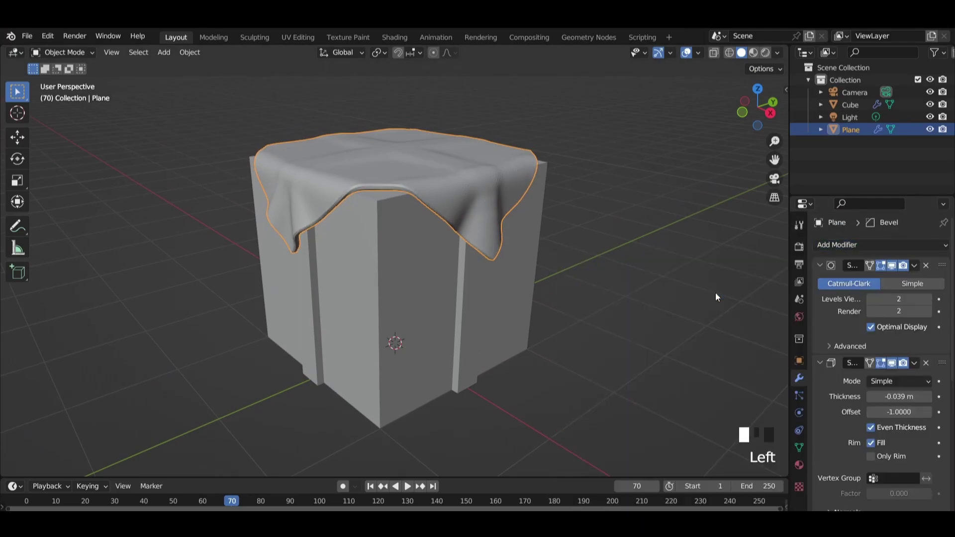
scroll(856, 342, "down", 13)
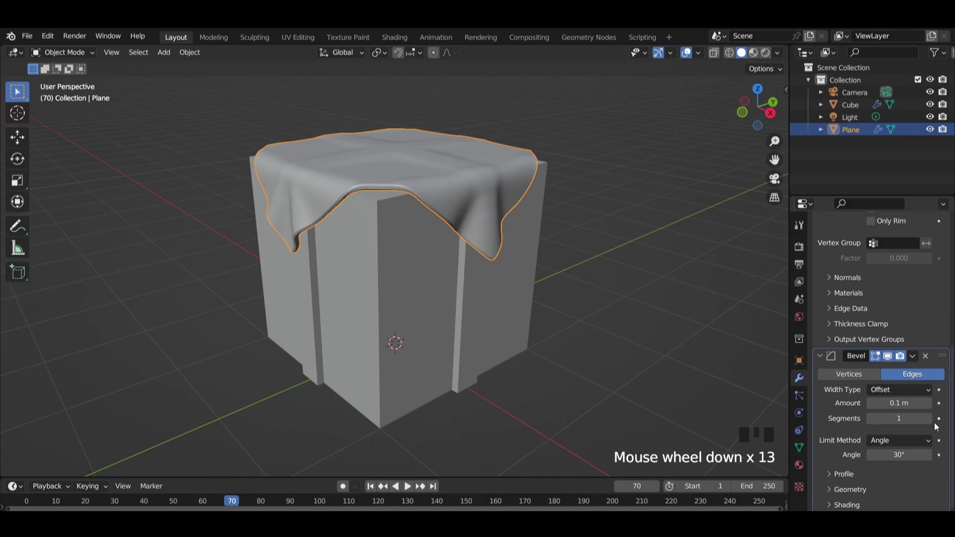
left_click(928, 419)
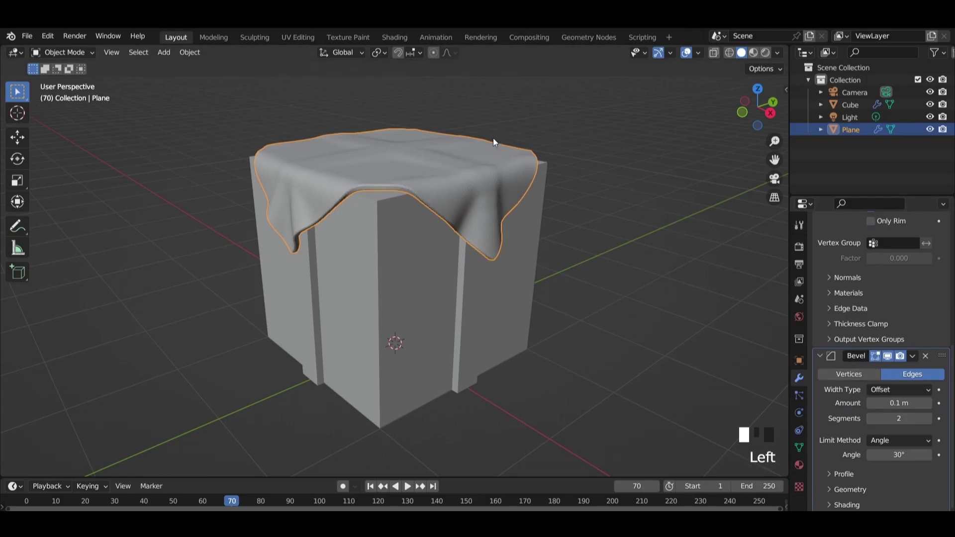
Step: Shade the cloth smooth and deselect it
right_click(455, 161)
left_click(455, 162)
left_click(613, 194)
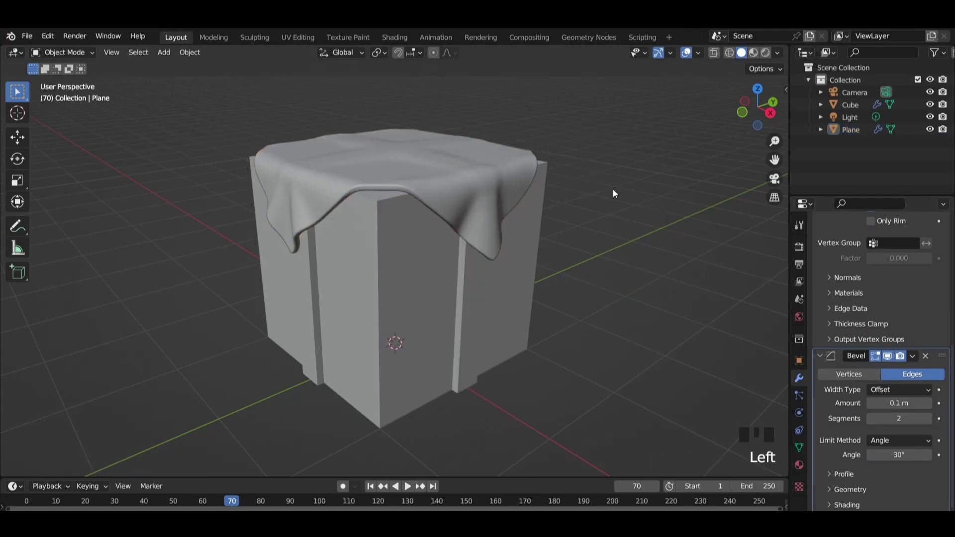
mouse_move(612, 194)
middle_mouse_down()
mouse_move(691, 172)
mouse_move(610, 202)
middle_mouse_up()
Step: Add a new plane, shrink it, and set it down on top of the cloth
key("shift+a")
mouse_move(610, 202)
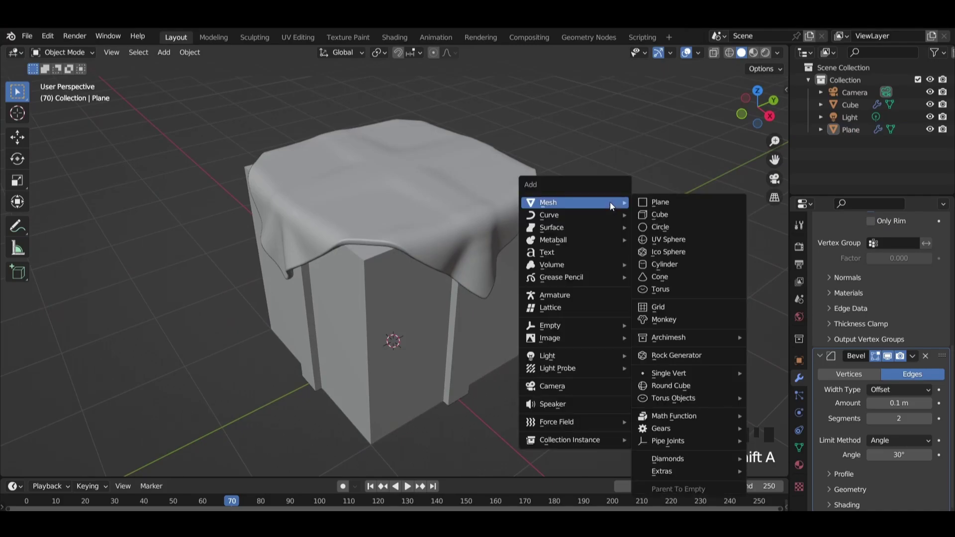
left_click(662, 201)
key("g")
key("z")
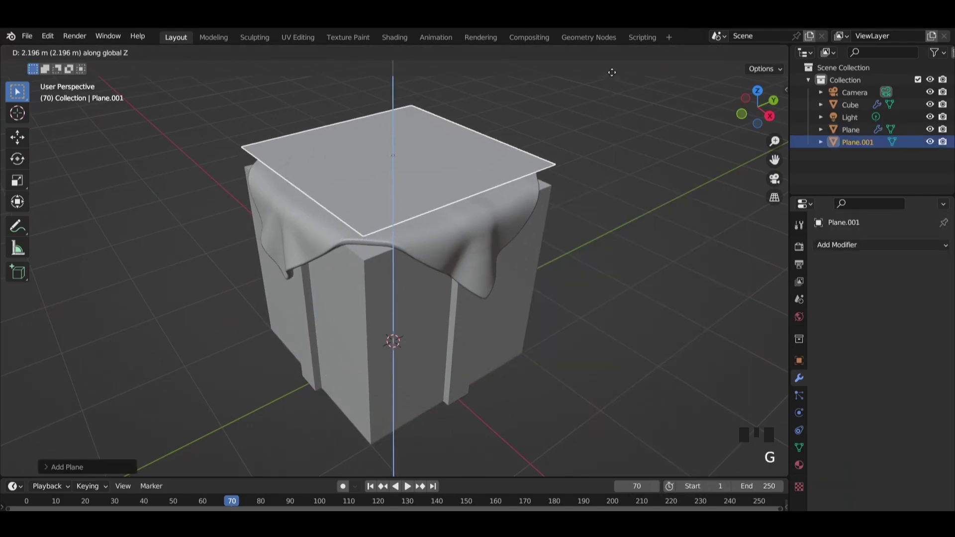
left_click(650, 90)
key("s")
left_click(595, 97)
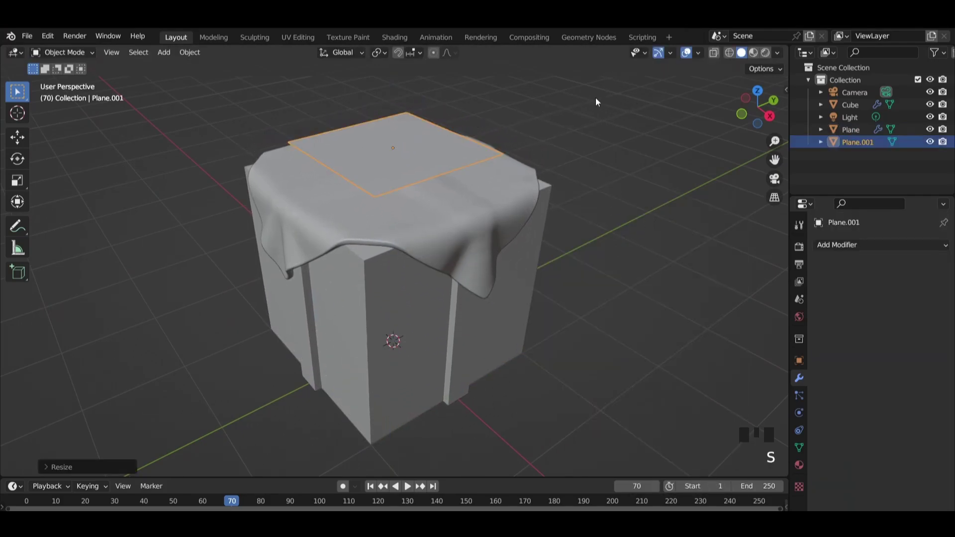
middle_click_drag(596, 97, 659, 74)
key("g")
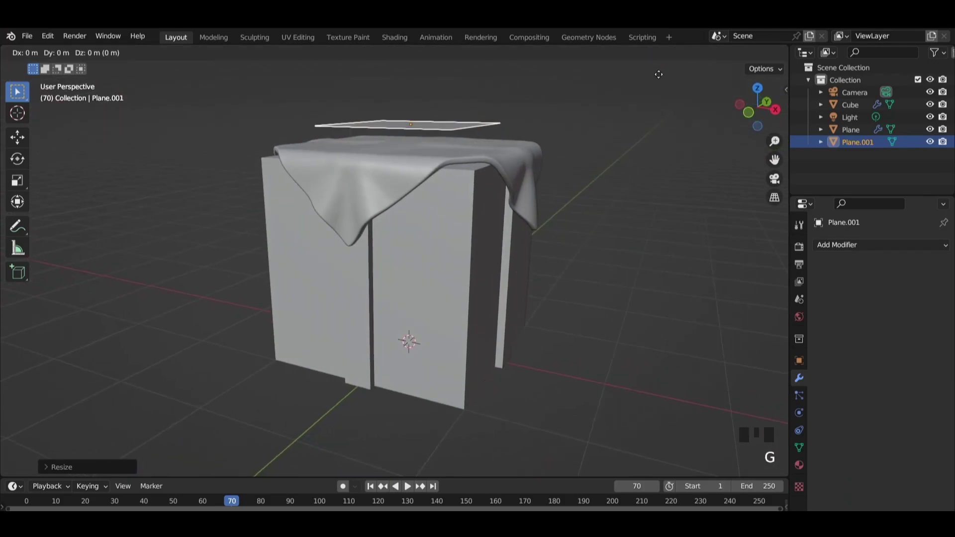
key("z")
left_click(652, 94)
Step: Extrude the plane upward about 0.075 m into a thin slab
key("Tab")
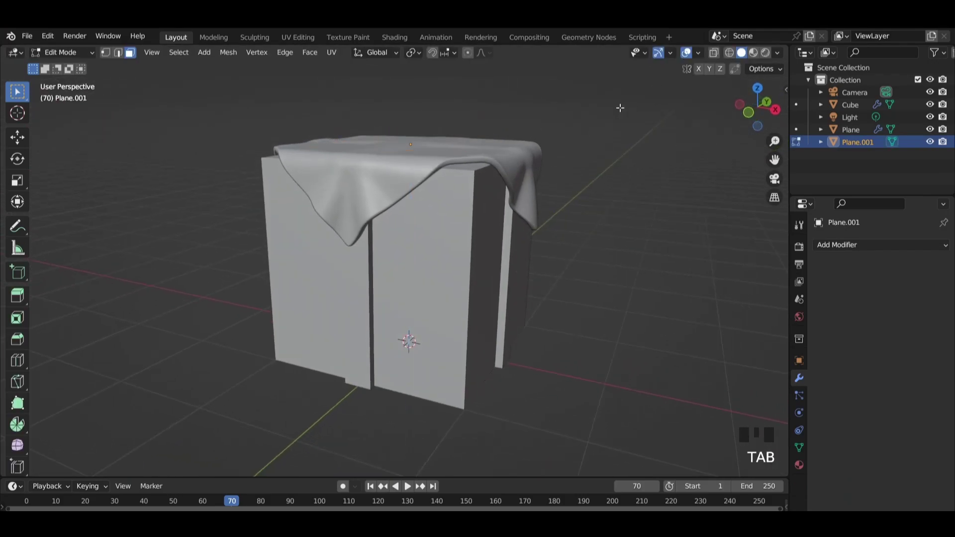
key("e")
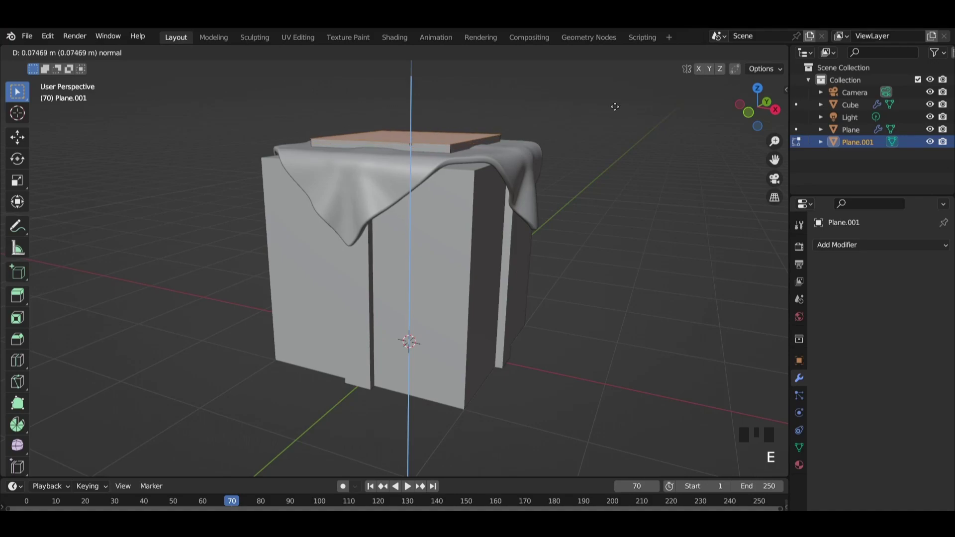
left_click(612, 105)
middle_click_drag(612, 105, 516, 204)
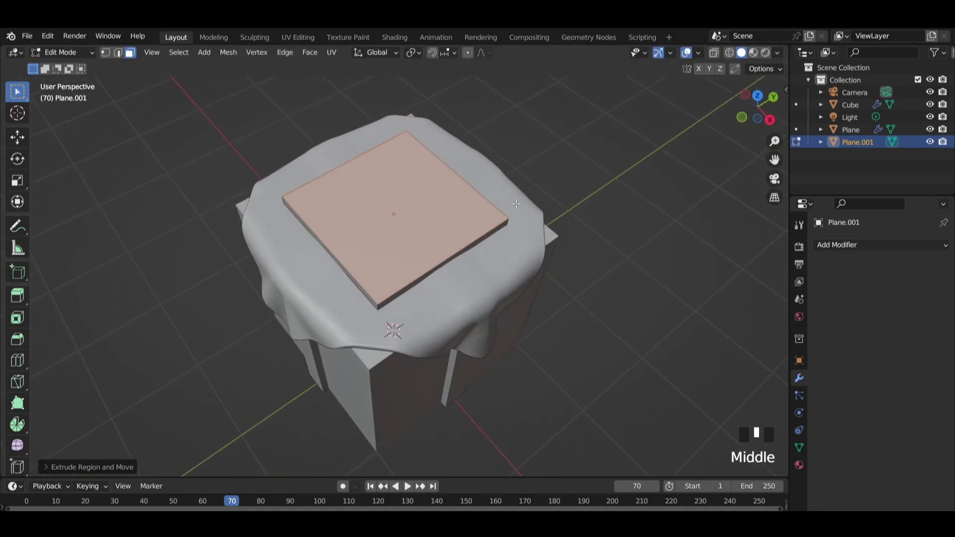
Step: Loop-cut the slab with two cuts in each direction, forming a 3×3 grid
key("ctrl+r")
scroll(477, 234, "up", 1)
left_click(470, 247)
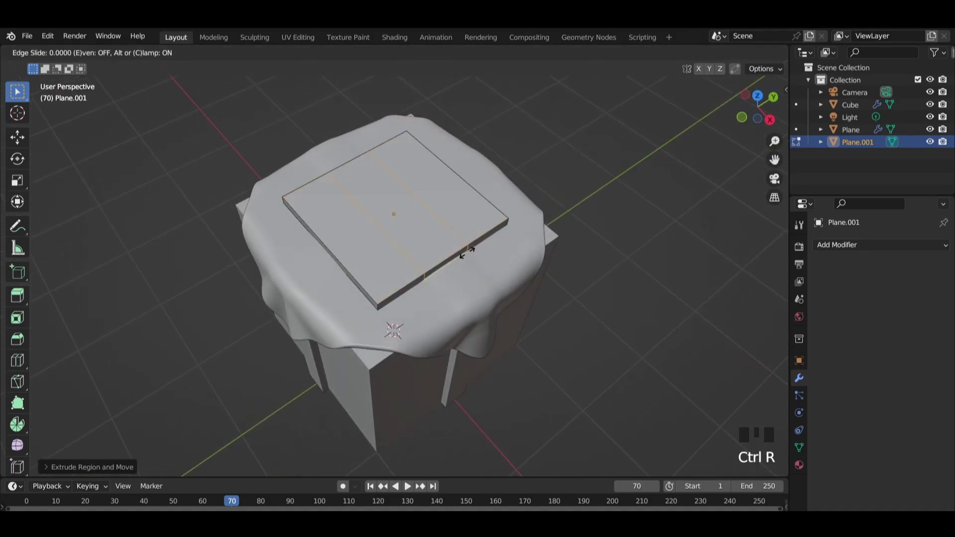
left_click(468, 253)
key("ctrl+r")
scroll(339, 266, "up", 1)
left_click(339, 265)
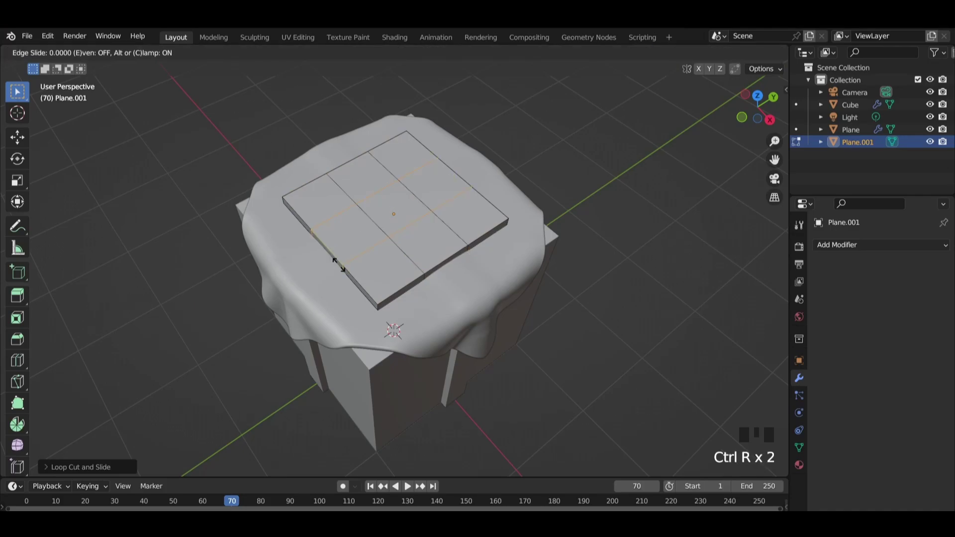
left_click(340, 265)
Step: In face mode, select all nine grid squares on top of the slab
key("3")
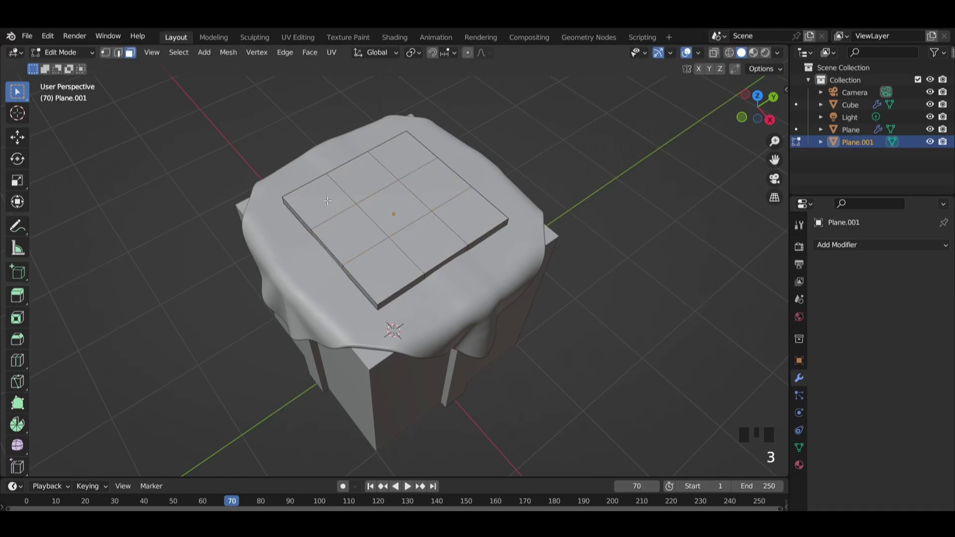
left_click(328, 201, "shift")
left_click(368, 172, "shift")
left_click(348, 231, "shift")
left_click(393, 211, "shift")
left_click(374, 270, "shift")
left_click(427, 243, "shift")
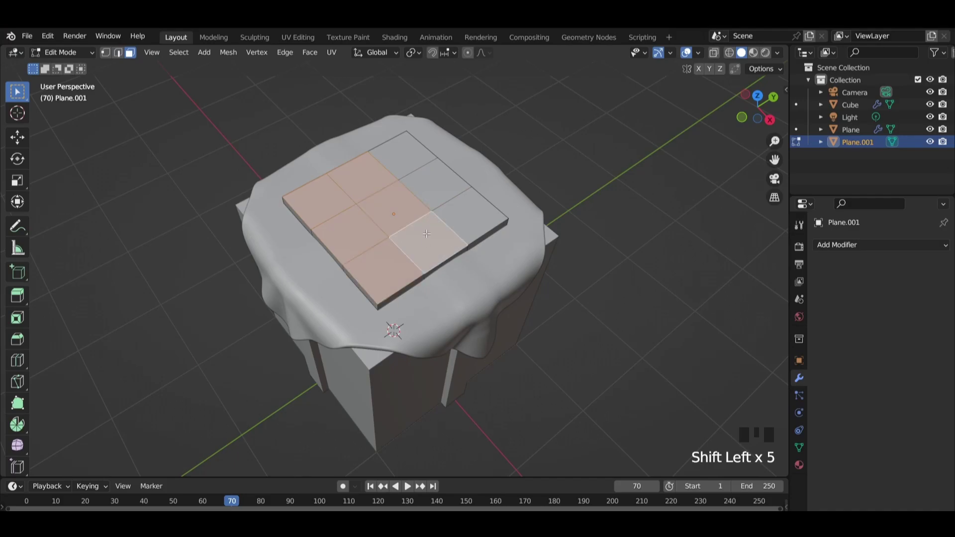
left_click(403, 155, "shift")
left_click(435, 184, "shift")
left_click(470, 216, "shift")
Step: Inset each of the nine squares individually to leave borders around them
key("i")
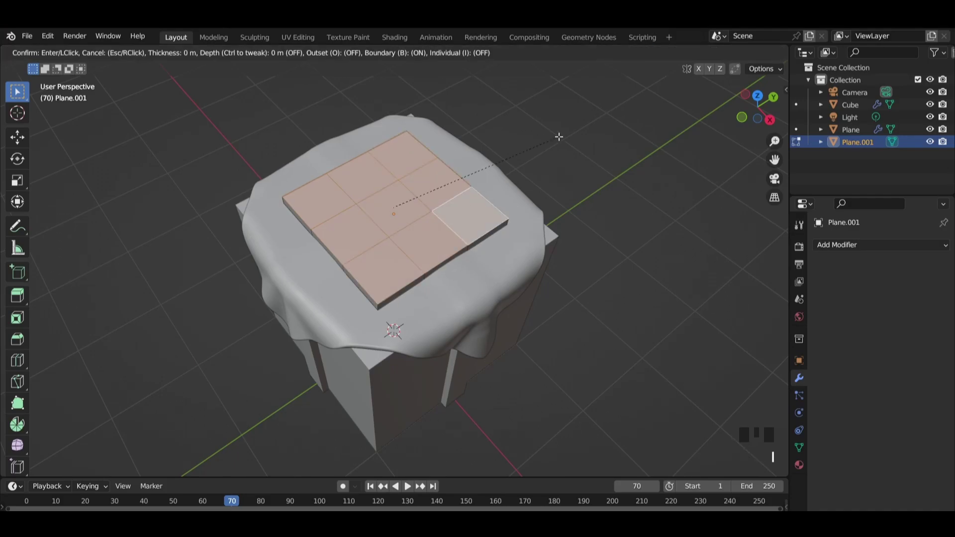
key("i")
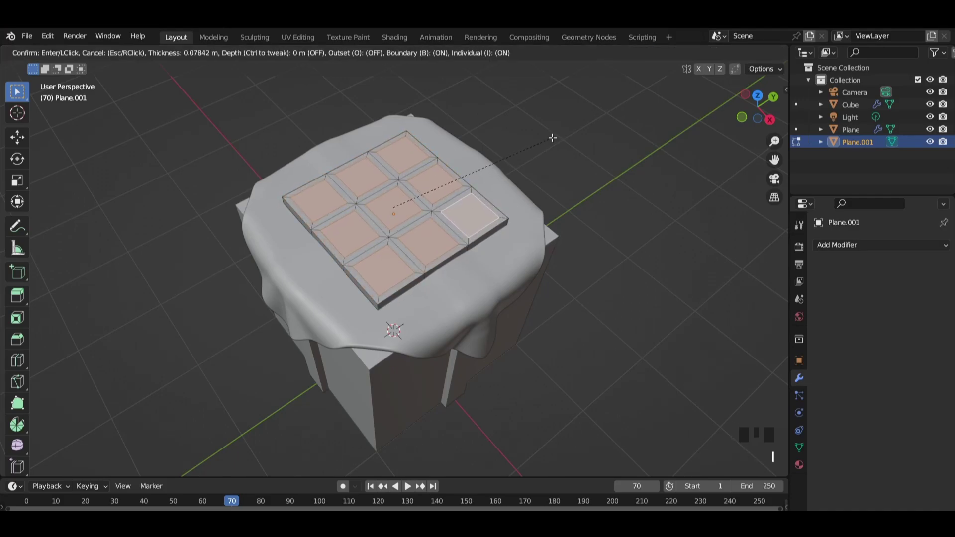
left_click(552, 138)
middle_click_drag(550, 137, 528, 155)
Step: Extrude the inset squares downward into recessed pockets
key("e")
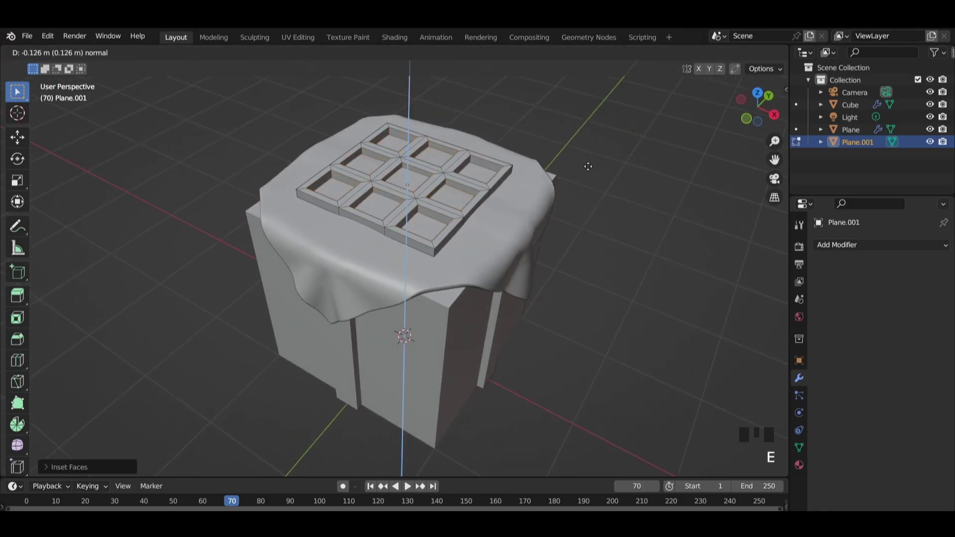
left_click(588, 166)
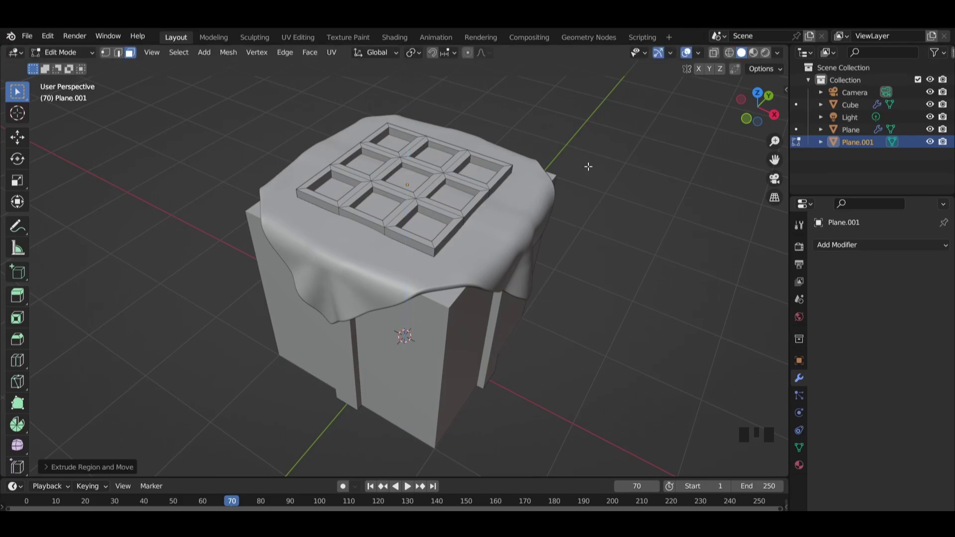
key("ctrl+z")
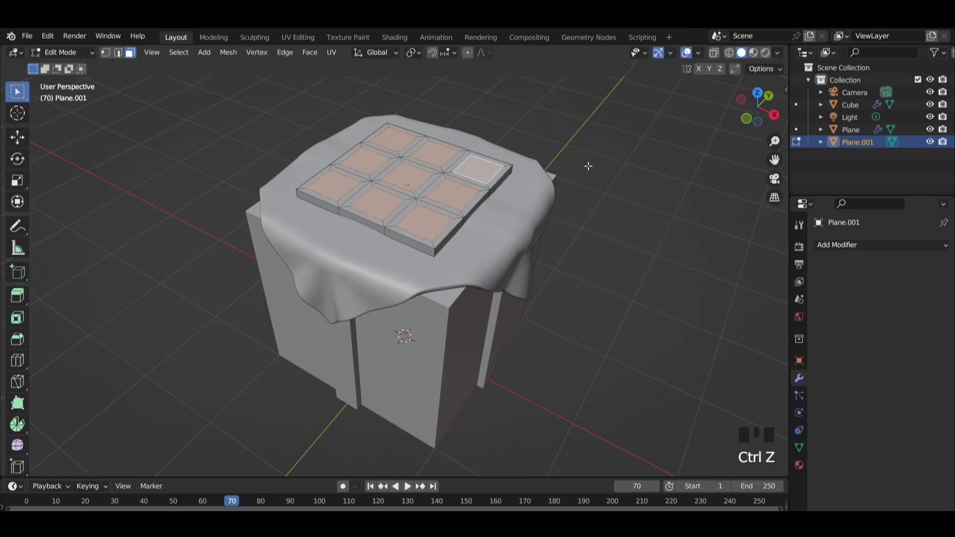
key("e")
left_click(586, 175)
Step: Lower the grid plate about 0.038 m along Z so it sinks into the cloth
key("Tab")
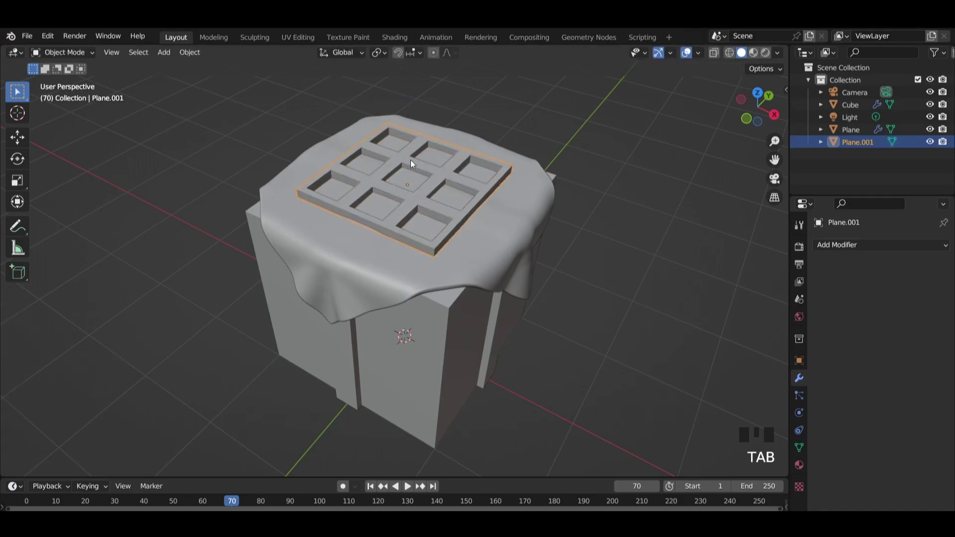
left_click(425, 158)
key("g")
left_click(410, 160)
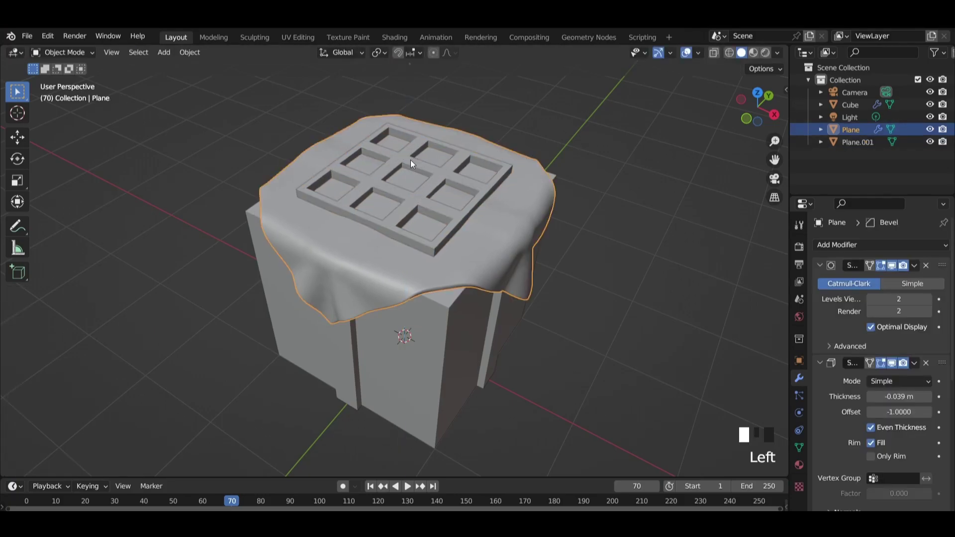
left_click(411, 160)
key("g")
key("z")
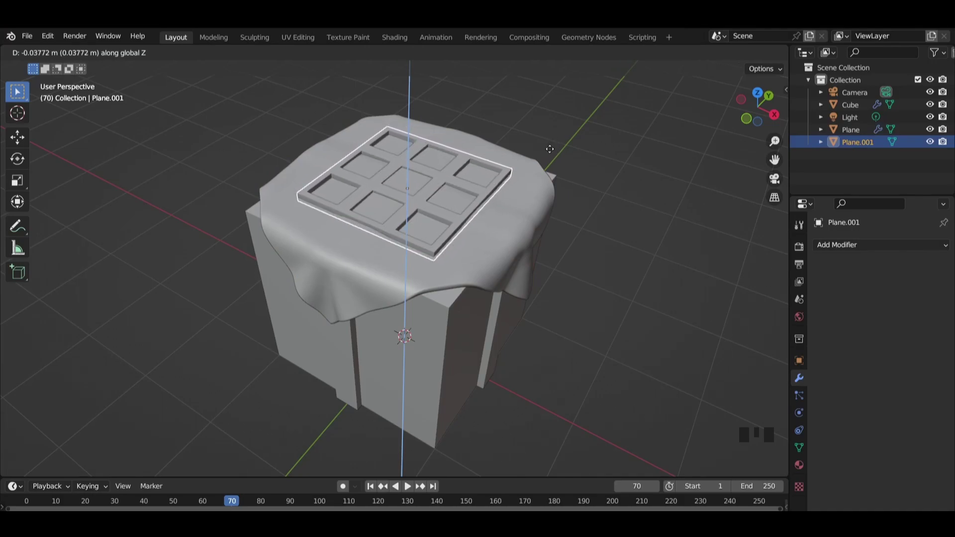
key("Return")
left_click(610, 217)
middle_click_drag(616, 250, 597, 198)
Step: Add a new plane at the 3D cursor on the cube's front, rotated 90° about X
scroll(412, 269, "up", 2)
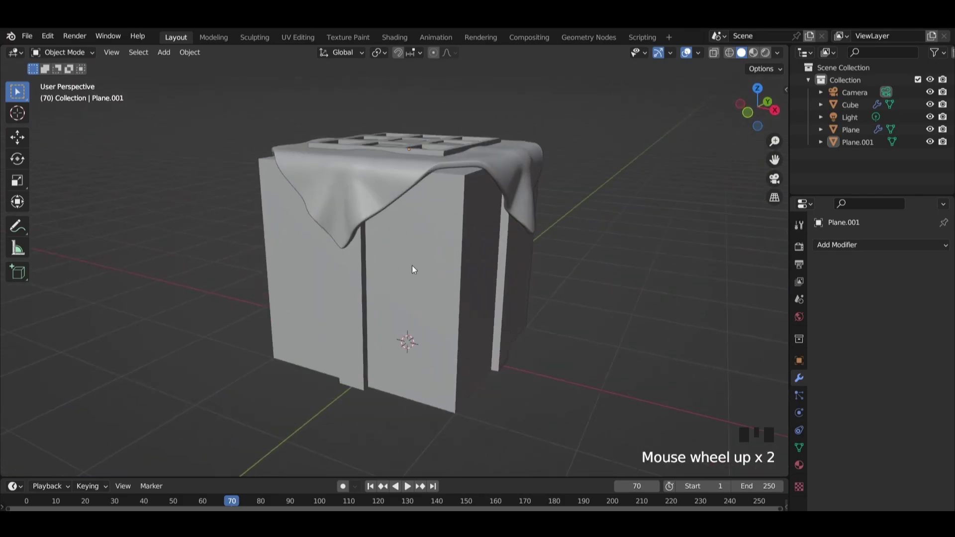
scroll(412, 268, "up", 1)
right_click(407, 233, "shift")
key("shift+a")
mouse_move(396, 232)
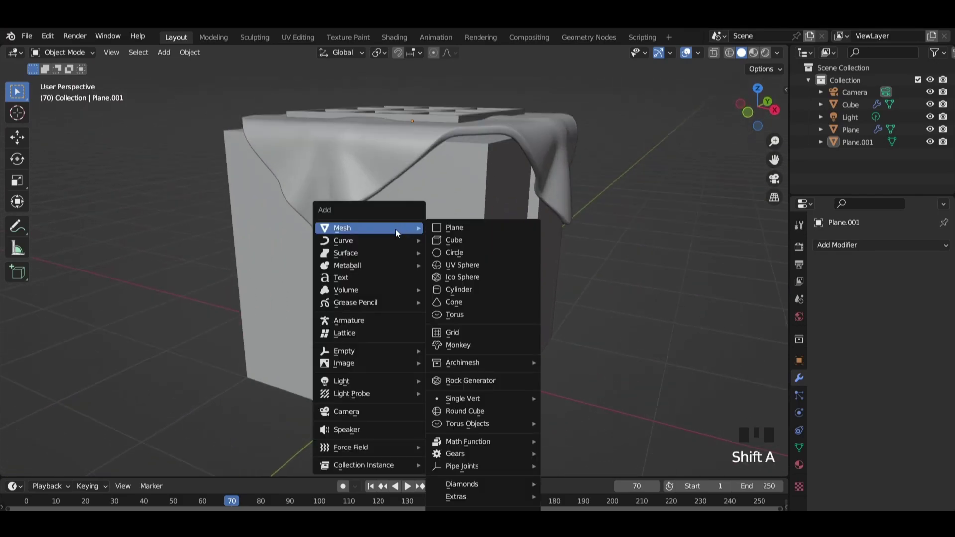
left_click(497, 228)
type("rx")
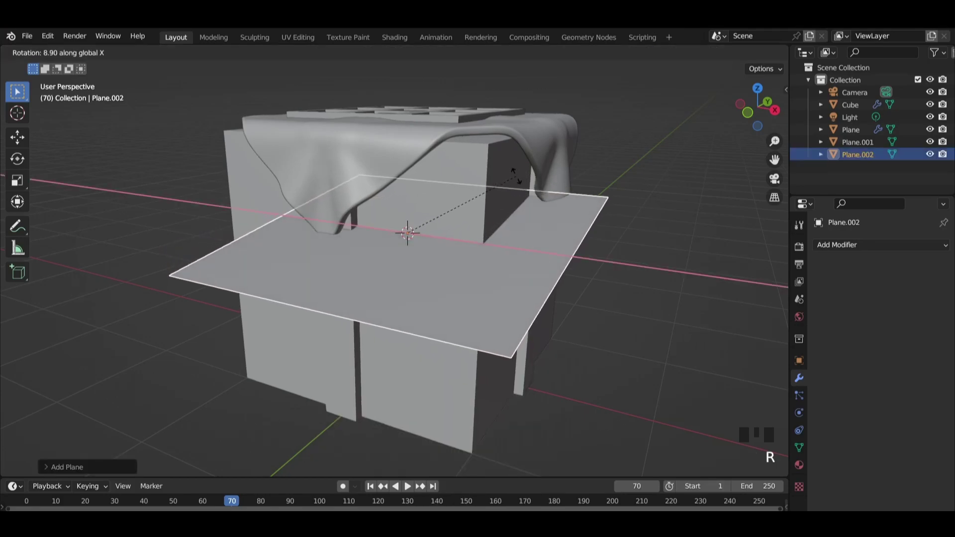
type("90")
key("Return")
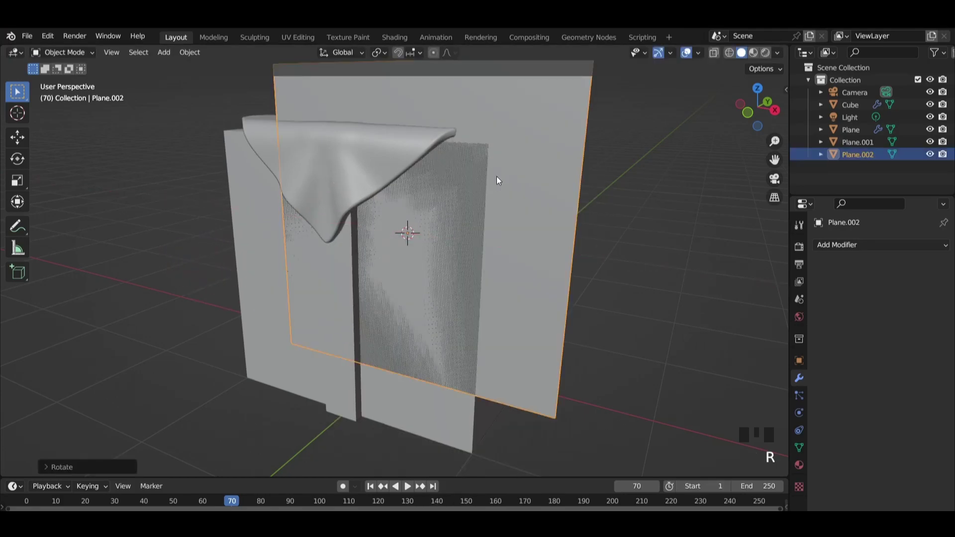
Step: Scale the upright plane to a small square and slide it along X onto the front
key("s")
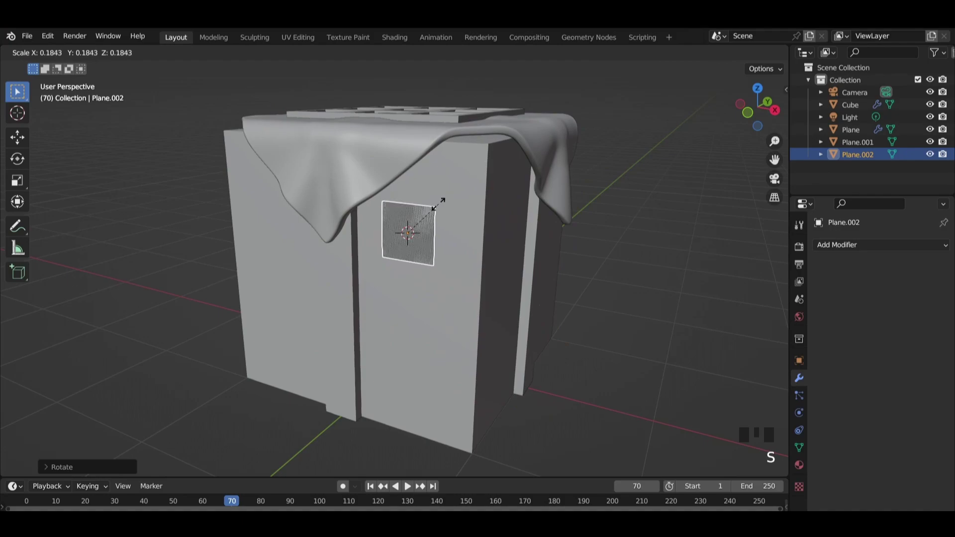
left_click(432, 205)
middle_click_drag(432, 205, 489, 199)
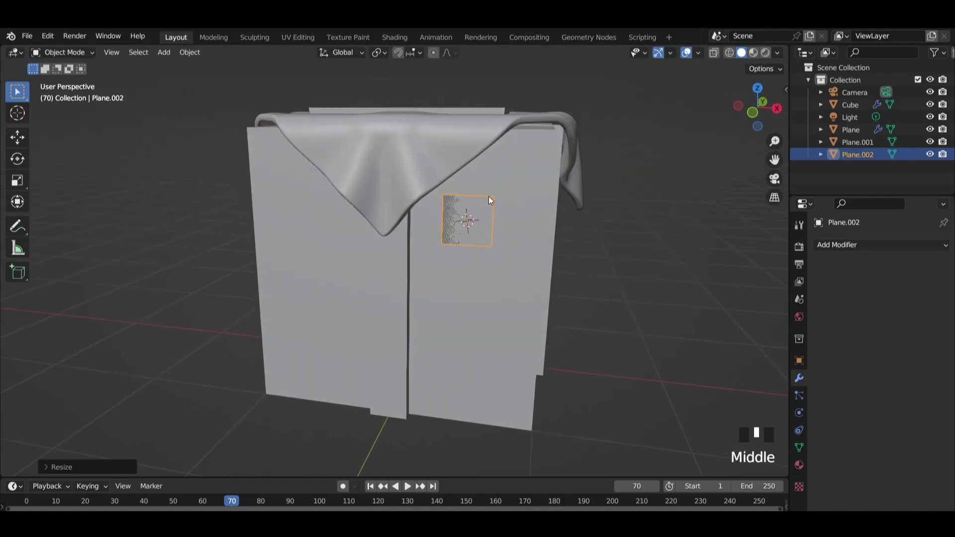
key("s")
left_click(563, 180)
key("g")
key("x")
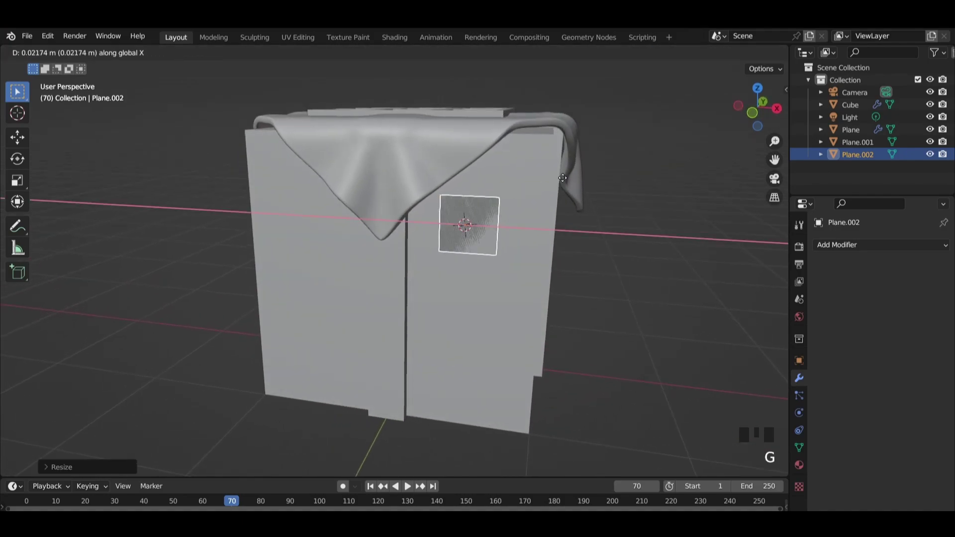
left_click(569, 180)
Step: Bevel the square's top corners into a rounded arch shape
key("Tab")
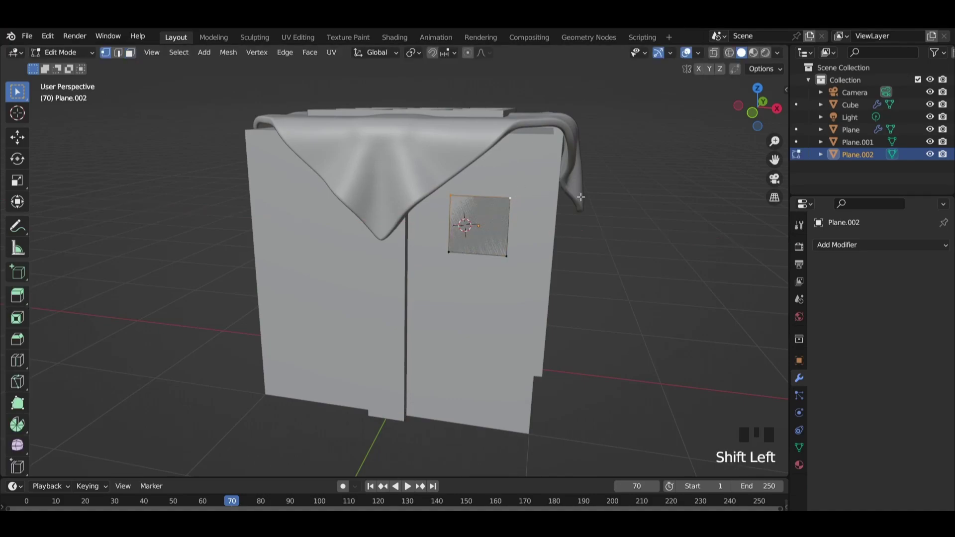
key("ctrl+b")
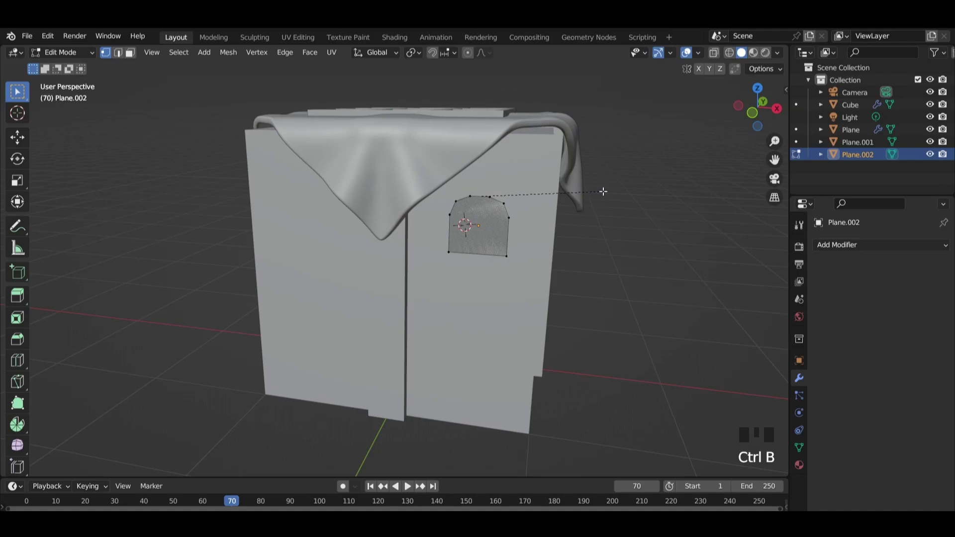
scroll(596, 194, "up", 1)
left_click(583, 199)
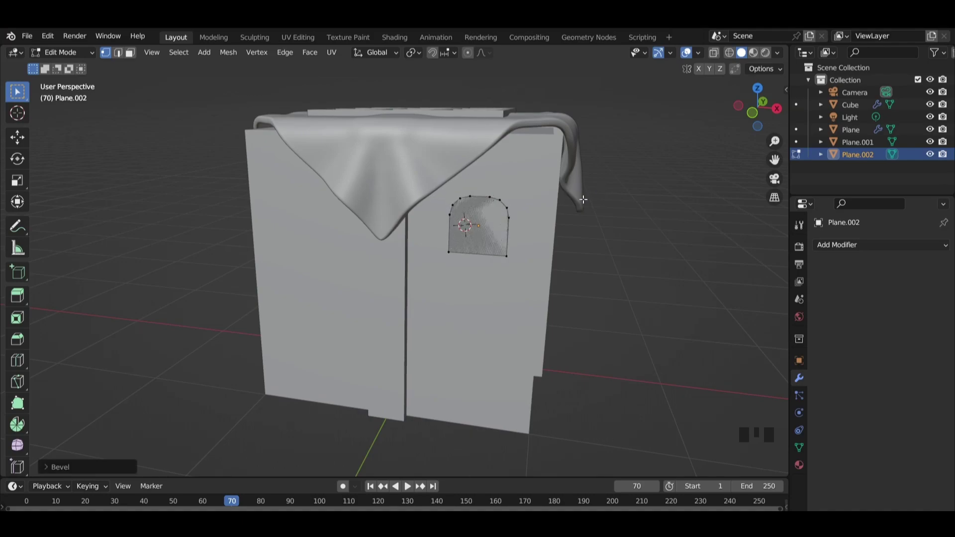
Step: Inset the arch face and delete the inner face to leave an open centre
key("Tab")
key("Tab")
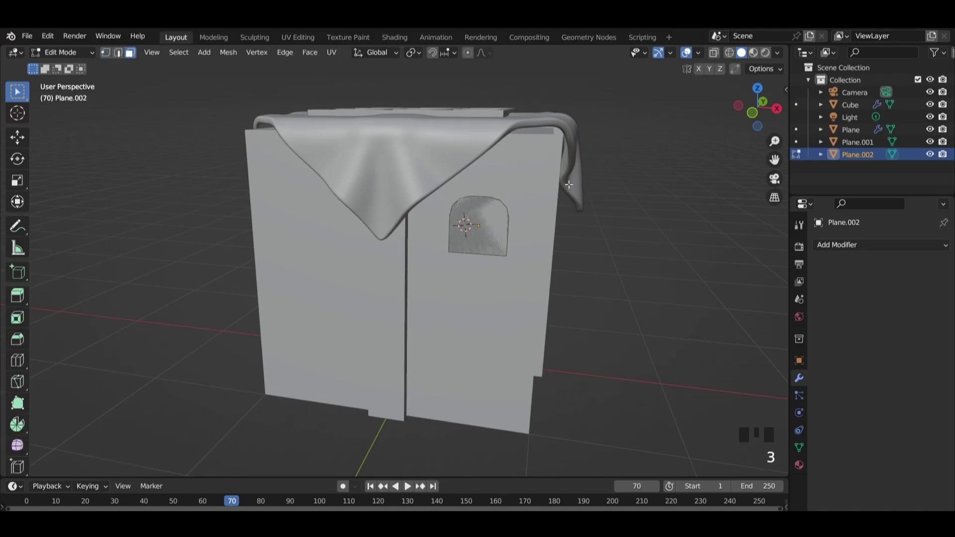
left_click(502, 214)
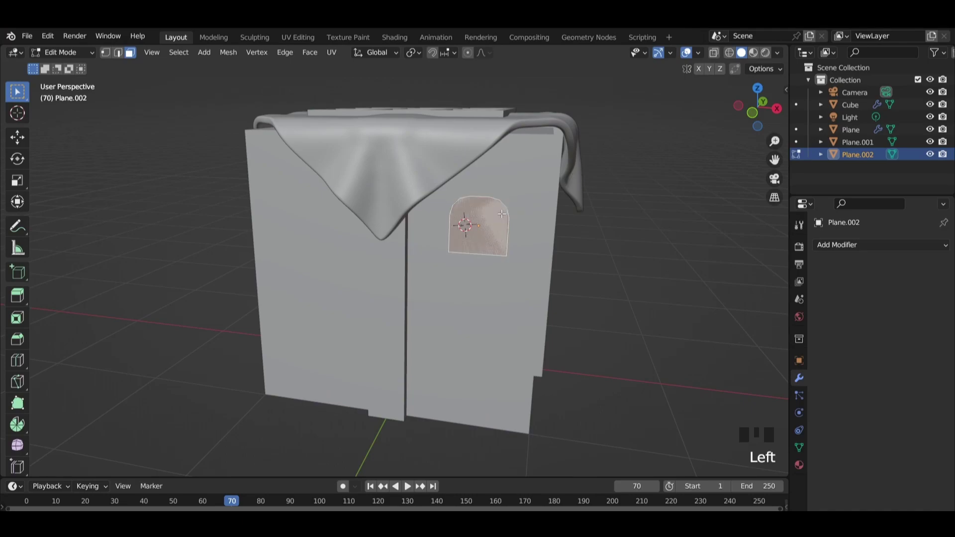
key("i")
left_click(628, 147)
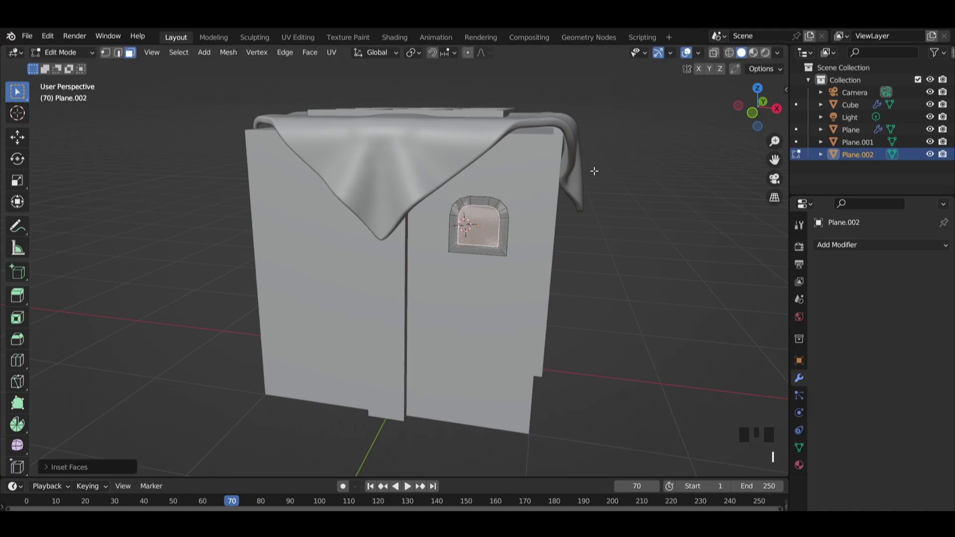
key("x")
left_click(538, 206)
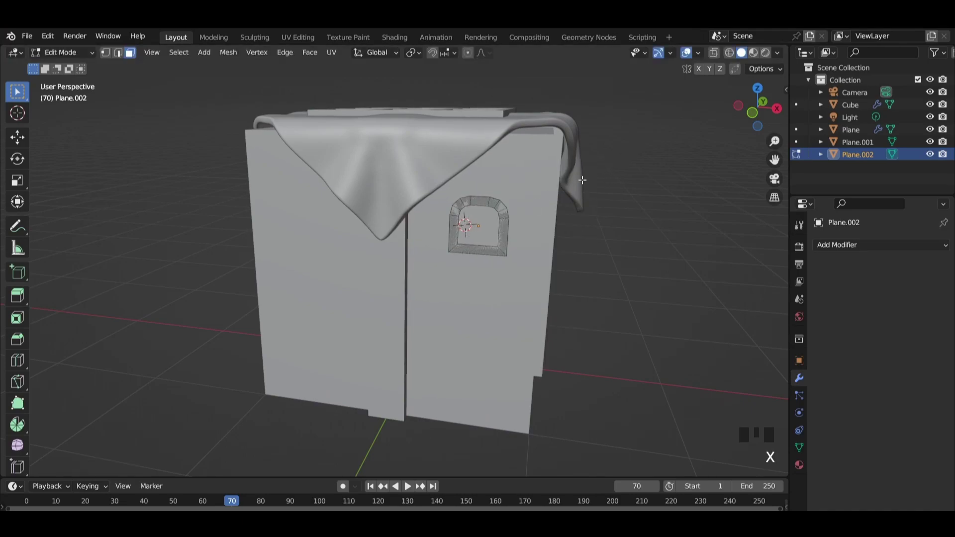
Step: Extrude the arch ring about 0.022 m to give it thickness
key("a")
middle_click_drag(647, 170, 520, 228)
scroll(521, 228, "up", 5)
key("e")
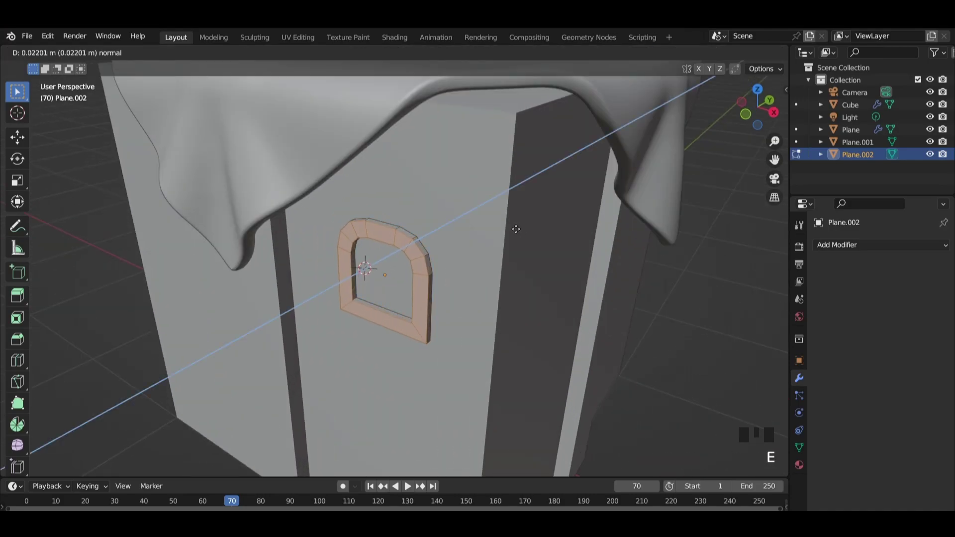
left_click(506, 230)
Step: Add a 0.1 m Bevel modifier with 3 segments and shade the frame smooth
key("Tab")
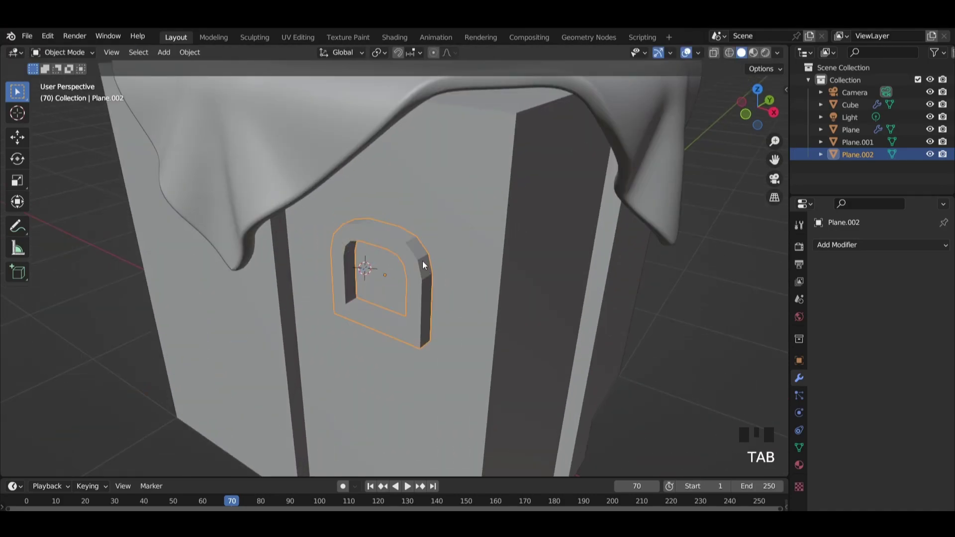
left_click(834, 241)
left_click(721, 293)
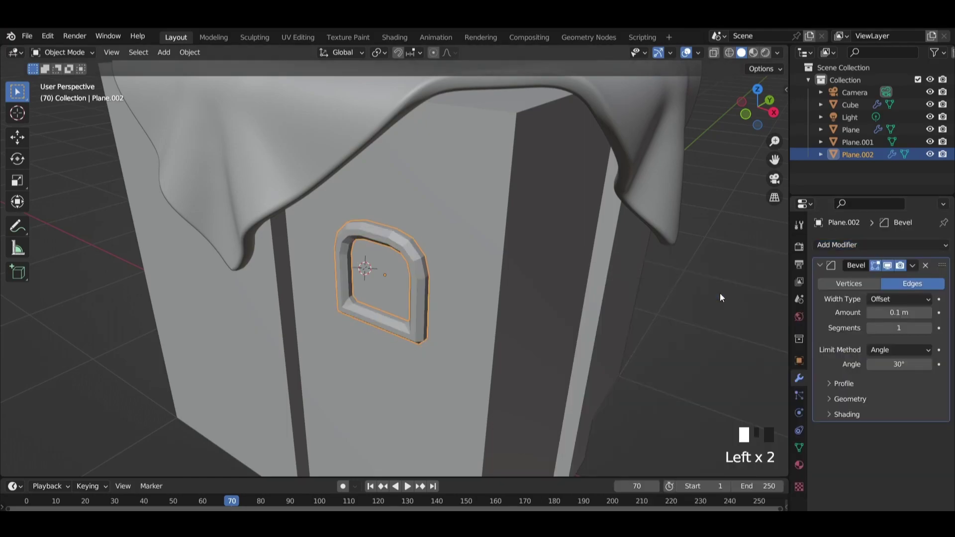
left_click(928, 328)
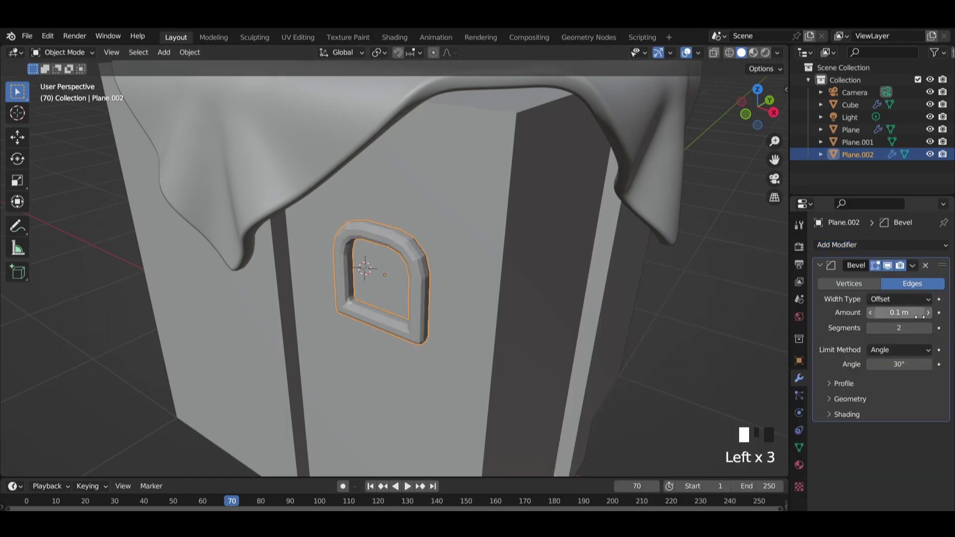
left_click(928, 328)
right_click_drag(402, 248, 398, 247)
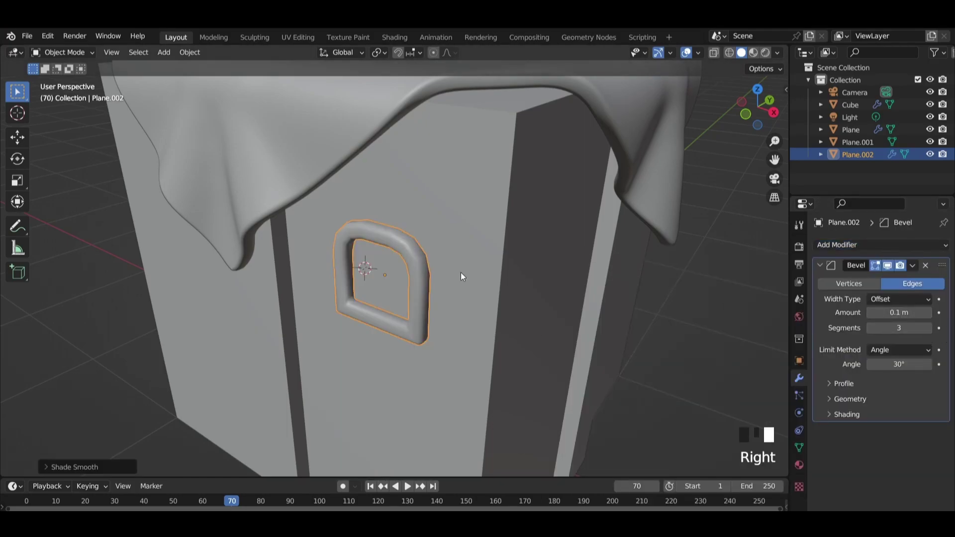
scroll(604, 278, "down", 4)
left_click(536, 276)
middle_click(537, 278)
Step: Add Plane.003 rotated 90° about X and switch to Front view
middle_click_drag(536, 279, 559, 261)
key("shift+a")
mouse_move(559, 261)
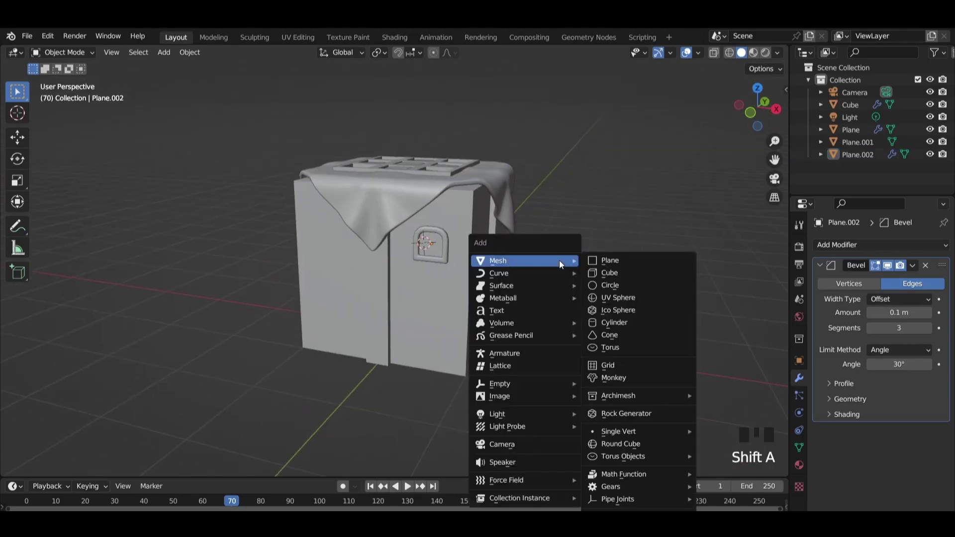
left_click(630, 261)
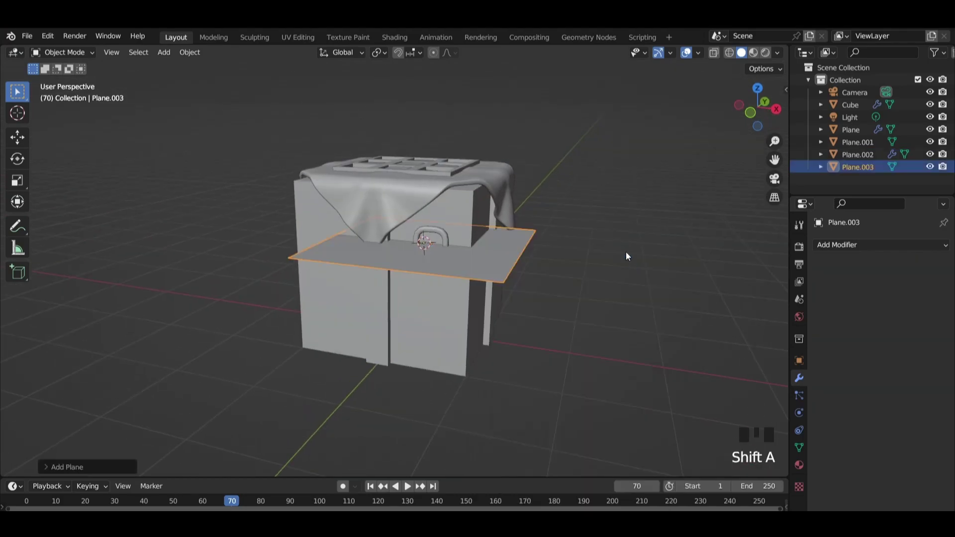
type("rx")
type("9")
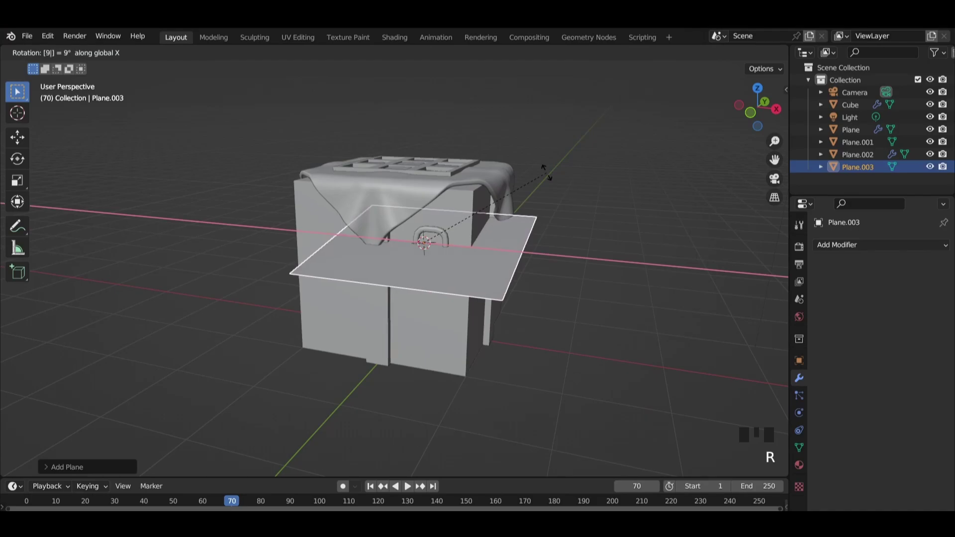
type("0")
key("Return")
key("KP_1")
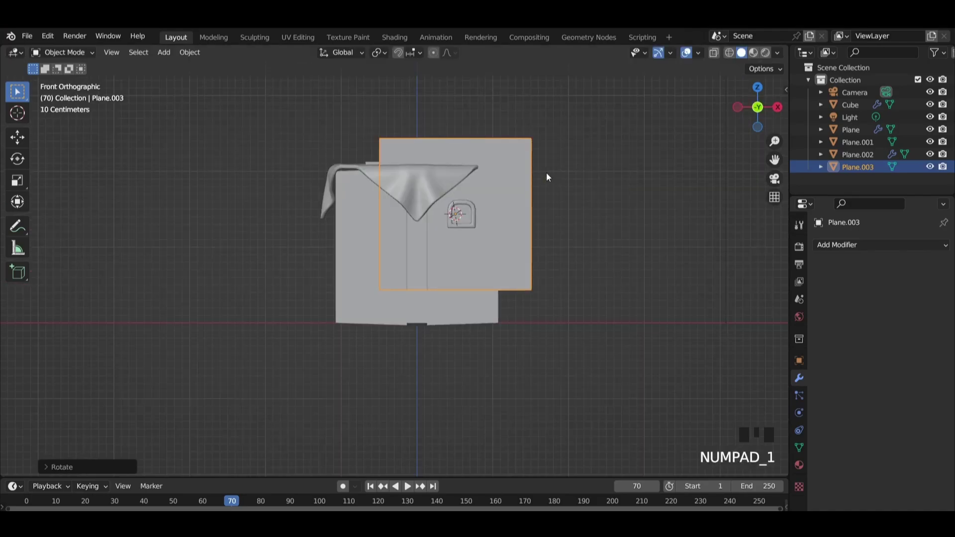
scroll(613, 154, "up", 4)
Step: Shrink Plane.003, move it down, and stretch it vertically into a tall rectangle
key("s")
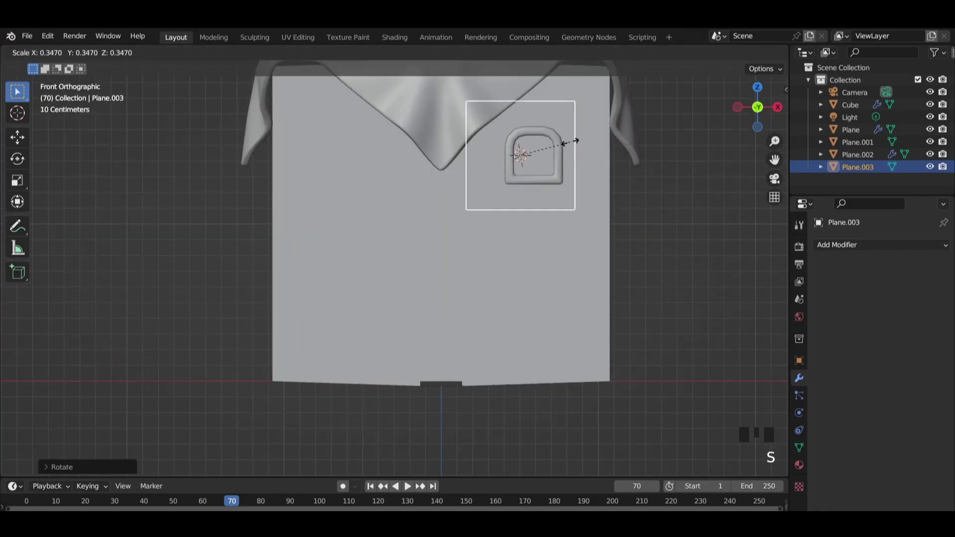
left_click(574, 139)
key("g")
left_click(589, 232)
key("s")
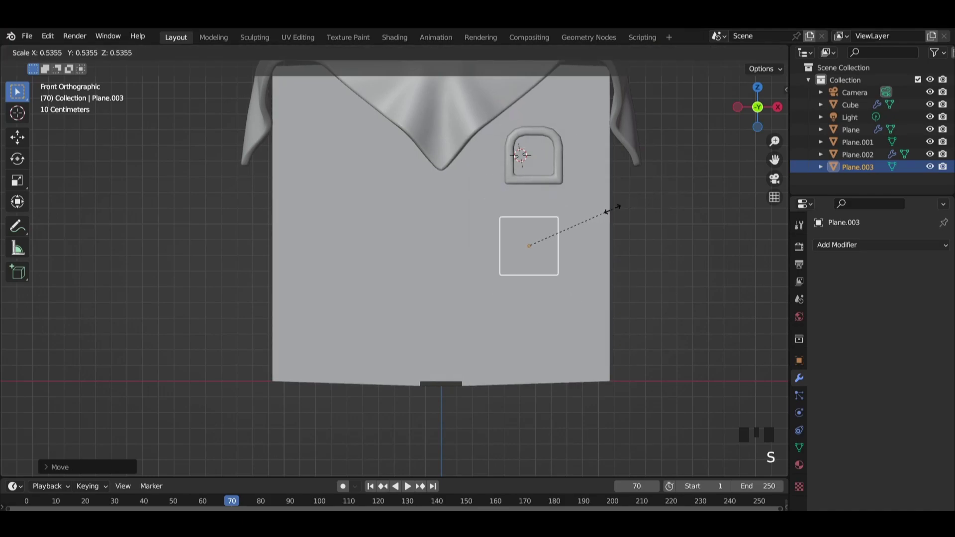
key("x")
key("z")
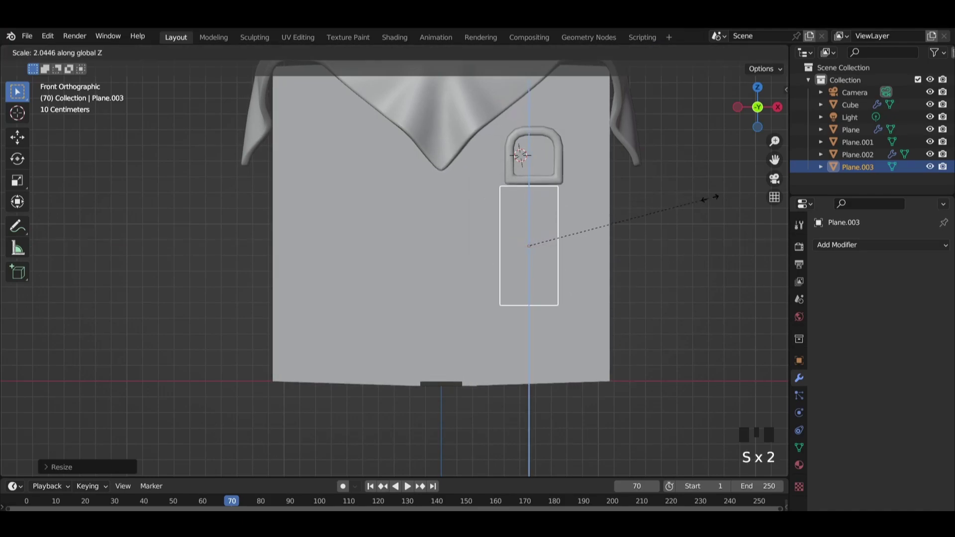
left_click(2, 200)
Step: Refine the rectangle into a taller narrow strip sitting right under the arched loop
key("g")
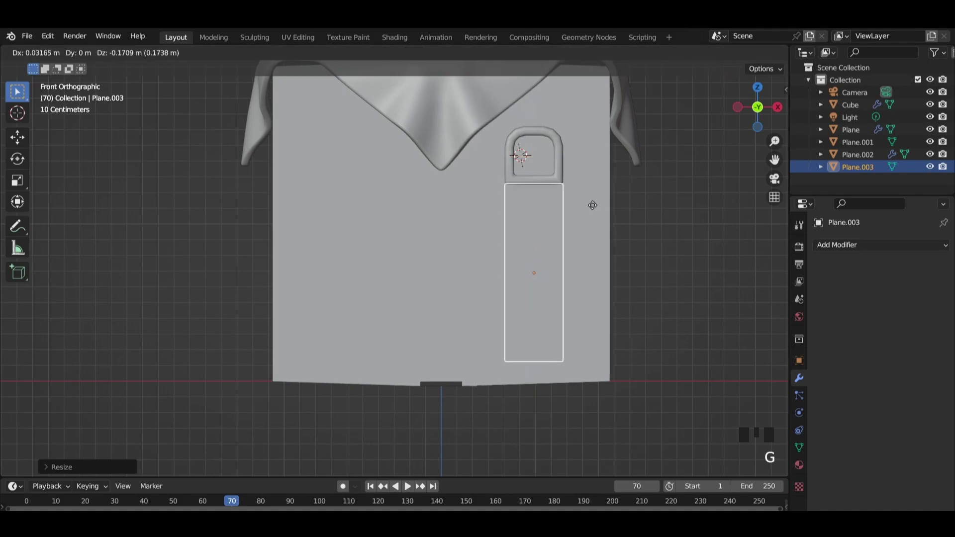
left_click(593, 205)
key("s")
left_click(630, 195)
key("s")
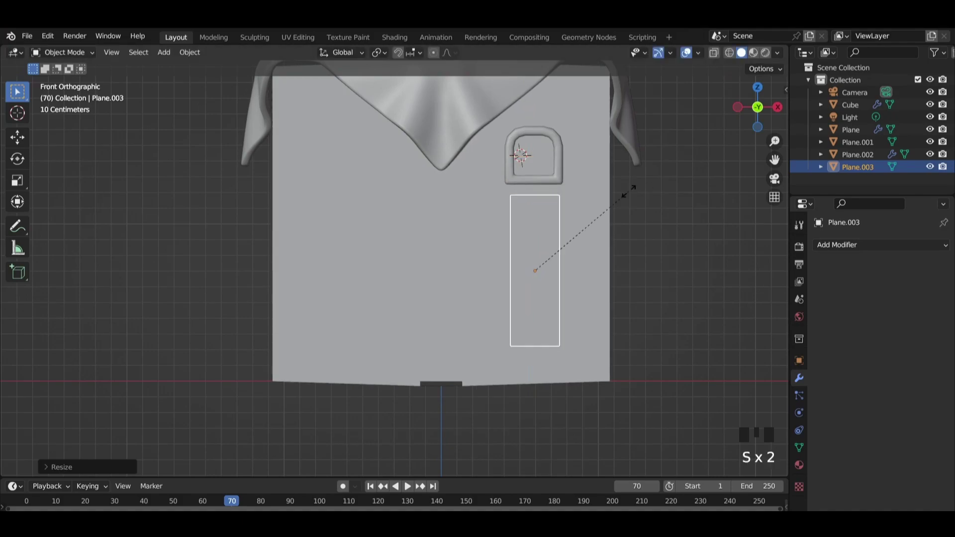
key("z")
left_click(641, 192)
key("g")
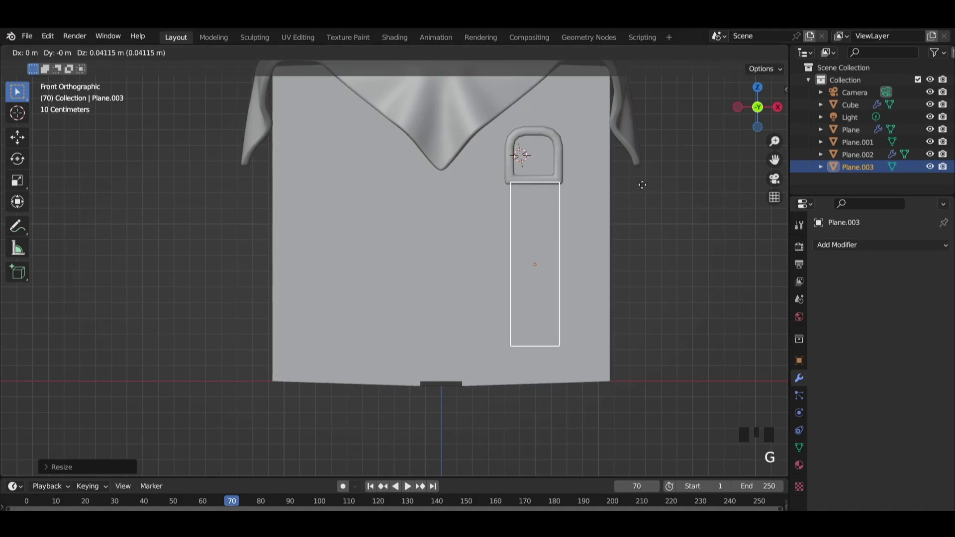
left_click(642, 185)
Step: Inspect the strip in perspective, then return to Front view centred on it
middle_click_drag(671, 227, 514, 218)
left_click(458, 255)
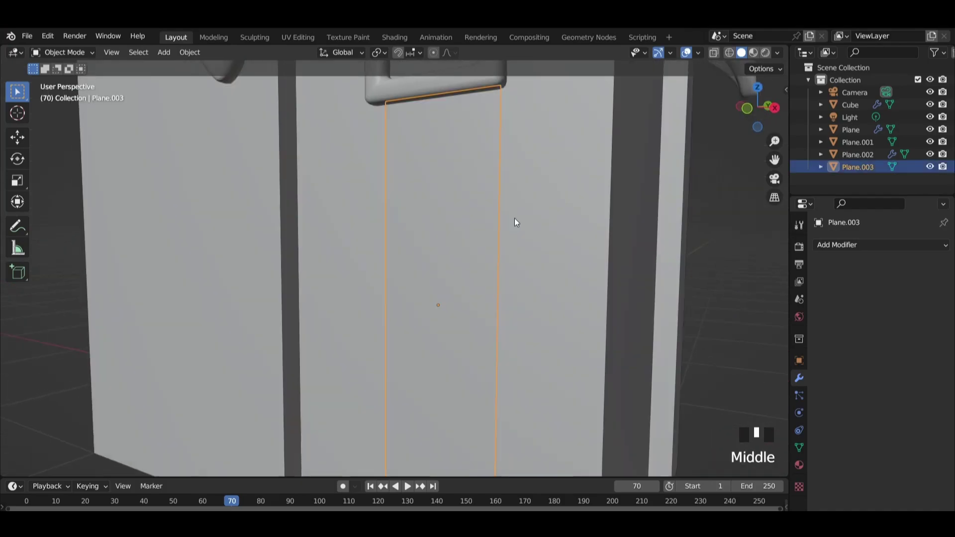
scroll(518, 219, "down", 2)
key("KP_1")
scroll(518, 219, "up", 3)
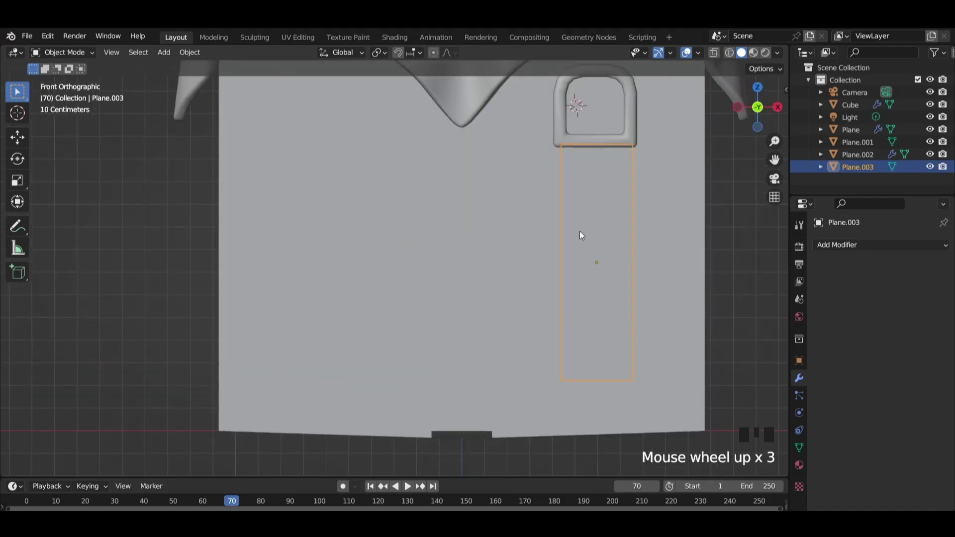
middle_click_drag(580, 233, 453, 271, "shift")
Step: Loop-cut the Plane.003 strip into six evenly spaced bands in Edit Mode
key("Tab")
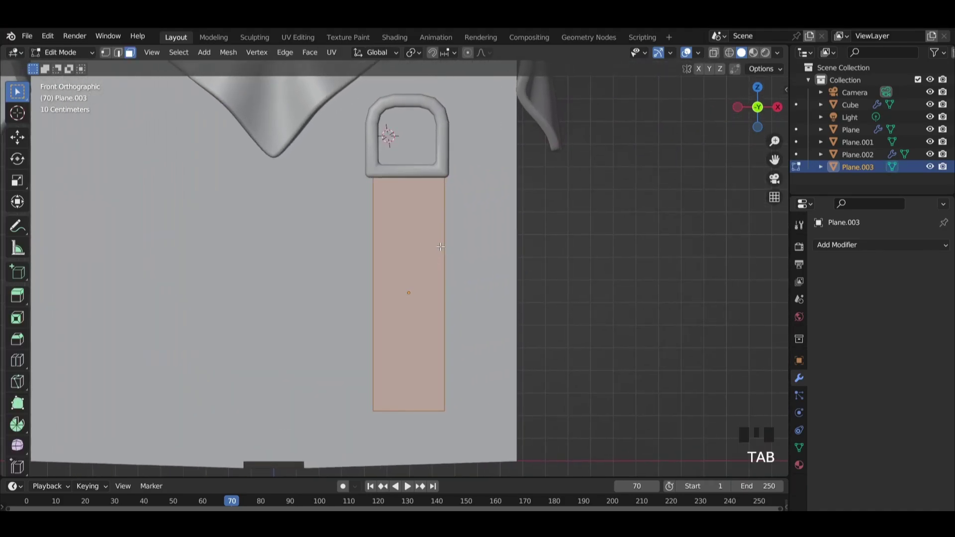
scroll(444, 251, "up", 4)
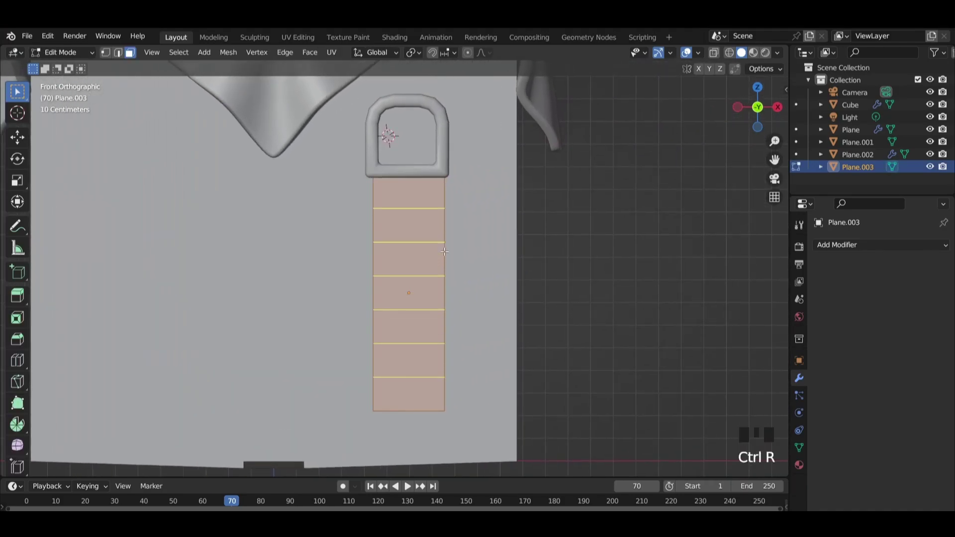
left_click(444, 252)
right_click(444, 251)
key("Tab")
key("Tab")
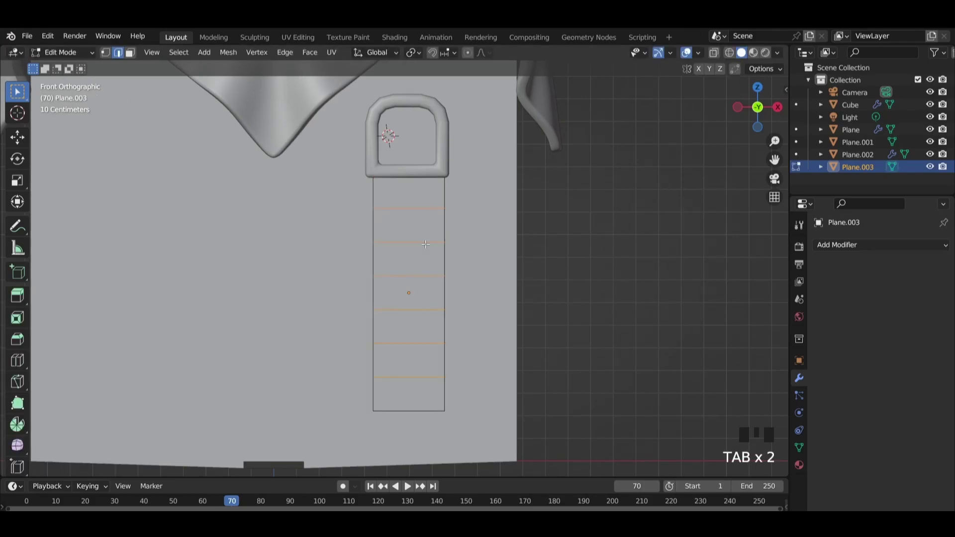
key("1")
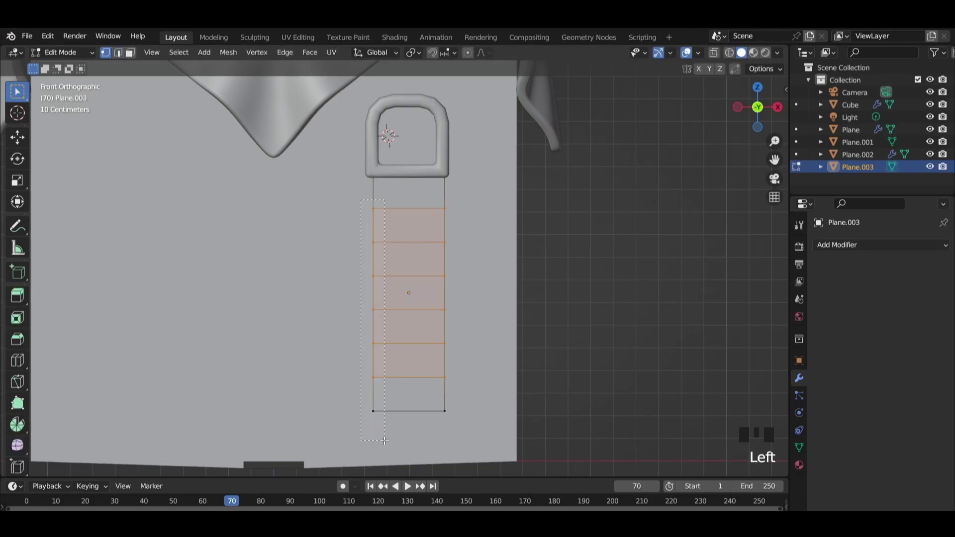
Step: Checker-deselect the left-edge vertices and shift the rest along X into a zigzag
left_click(184, 52)
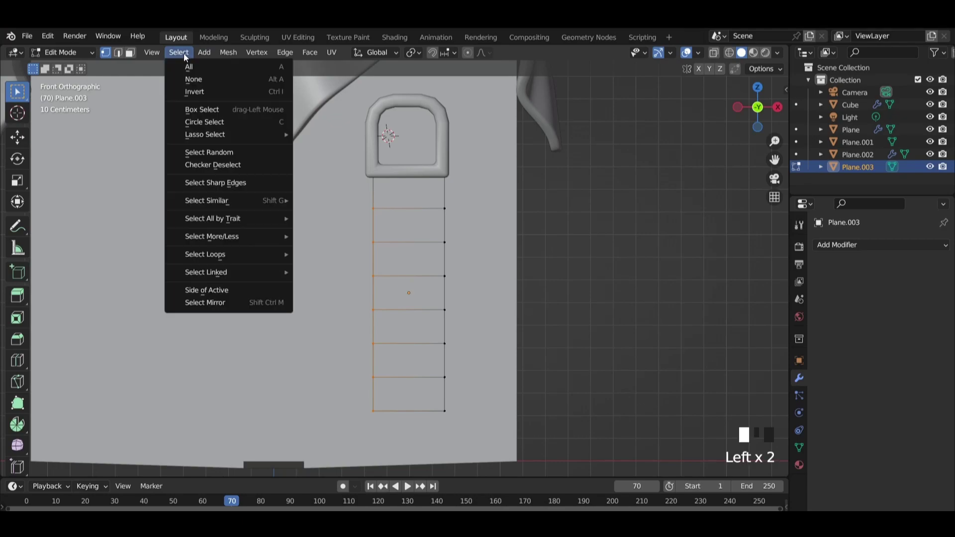
left_click(216, 165)
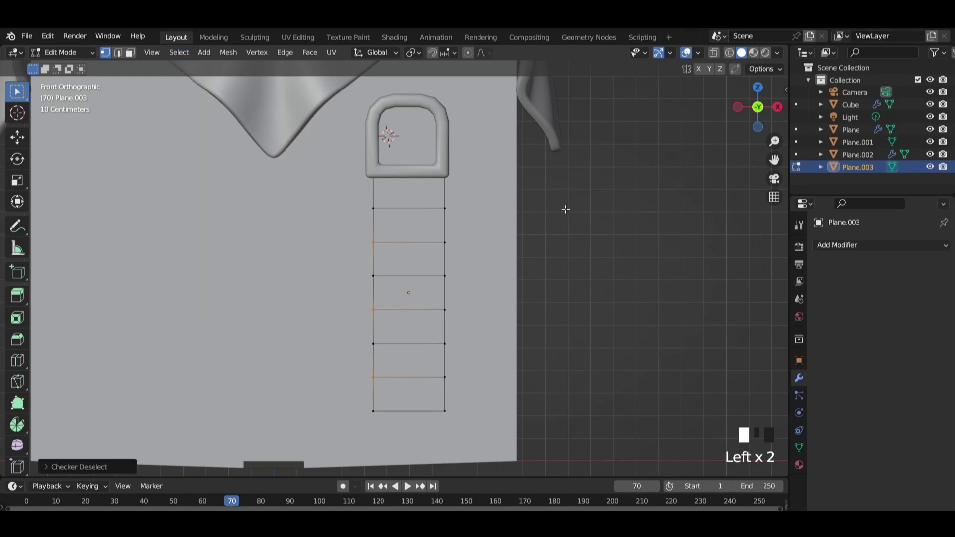
key("g")
key("x")
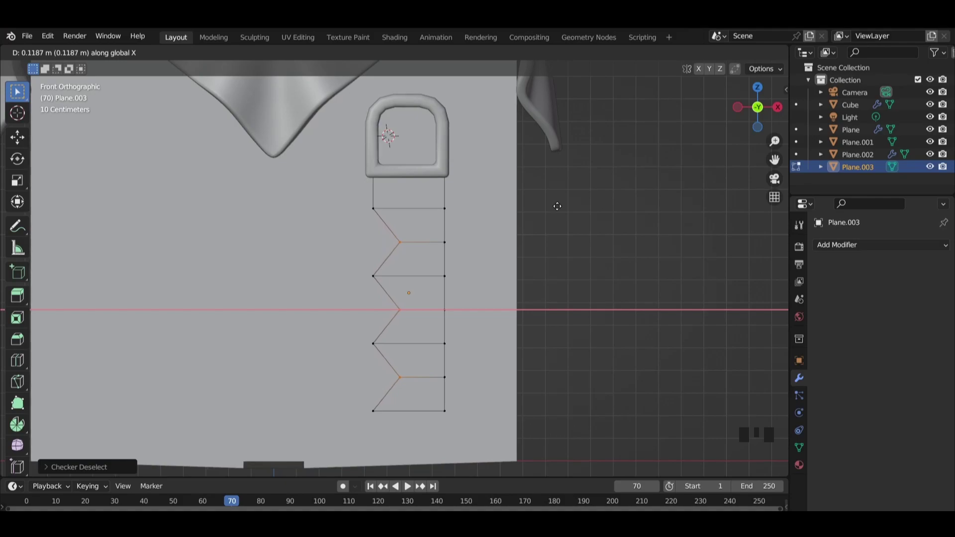
left_click(558, 206)
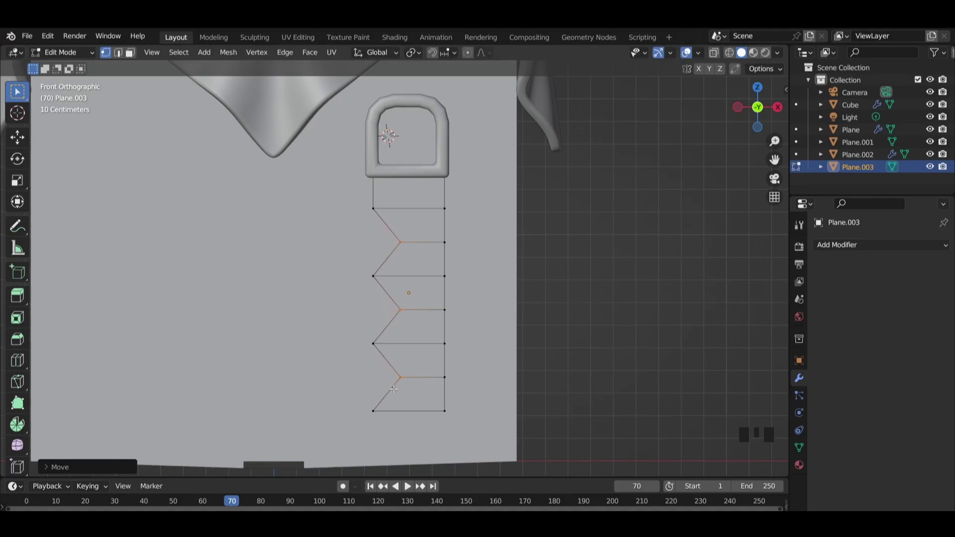
Step: Move the bottom-left vertex along X, then merge both bottom vertices at center
left_click(374, 410)
key("g")
key("x")
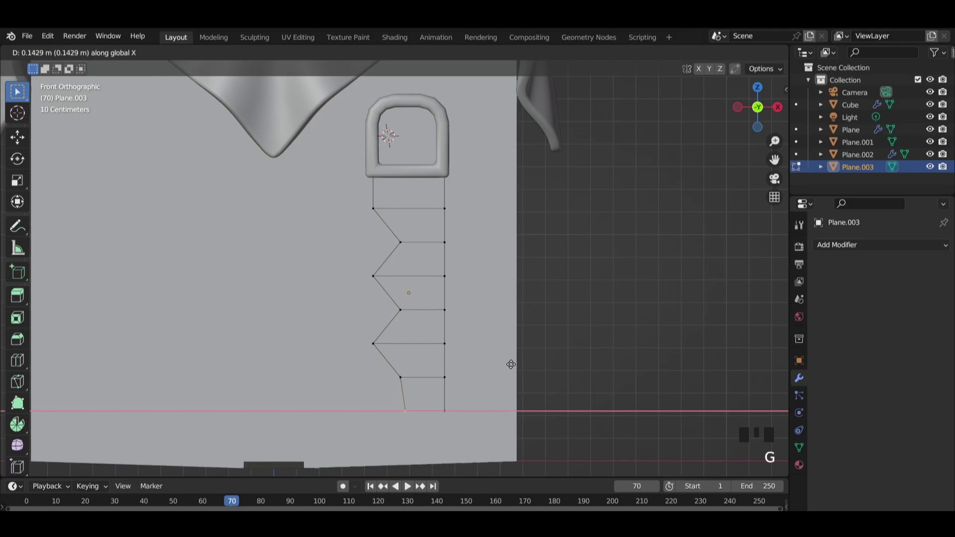
left_click(534, 363)
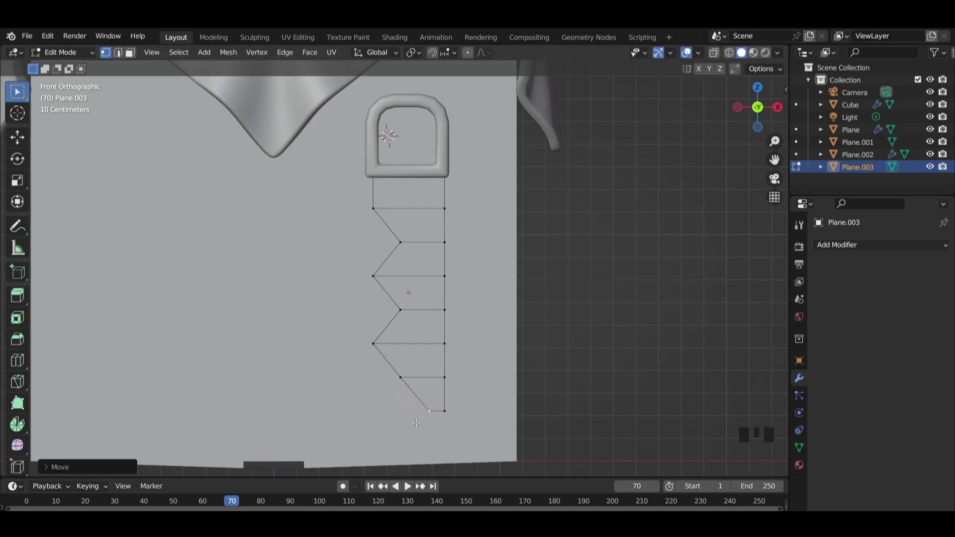
left_click_drag(454, 404, 454, 404)
key("m")
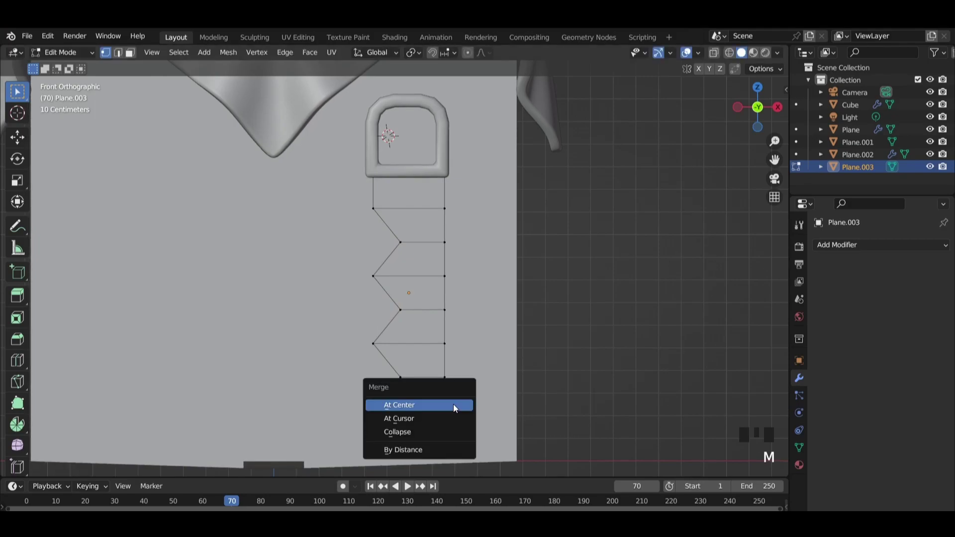
left_click(445, 404)
Step: Position the merged tip along X and Z to form the pointed bottom
key("g")
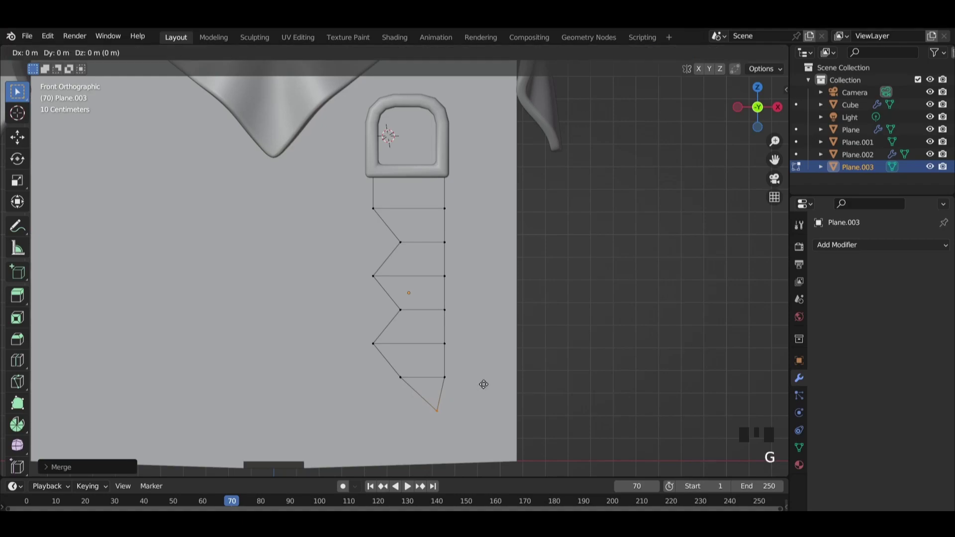
key("x")
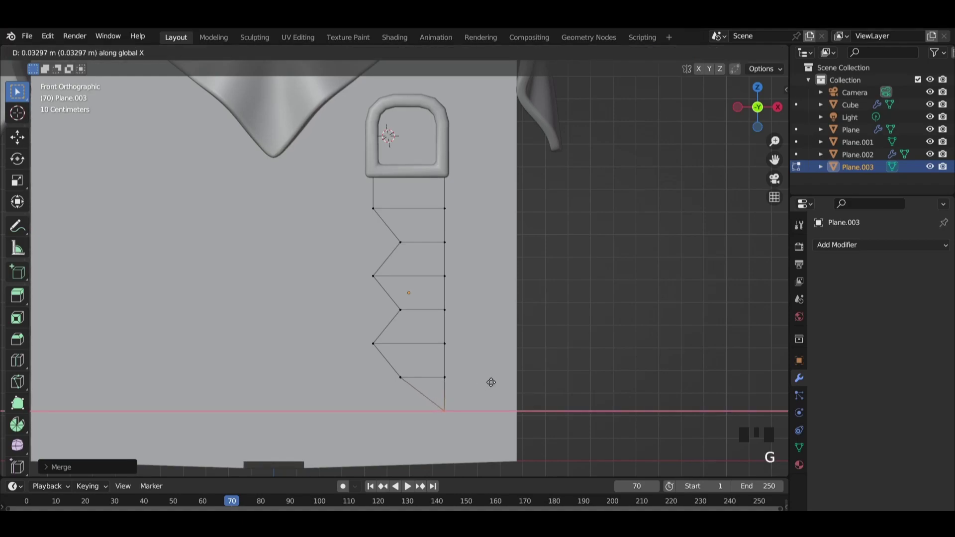
left_click(491, 382)
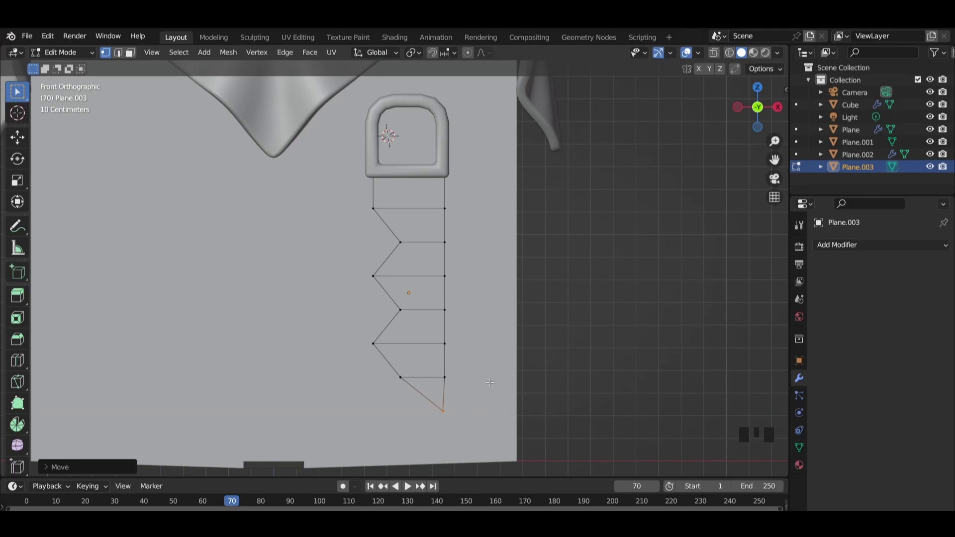
key("g")
key("z")
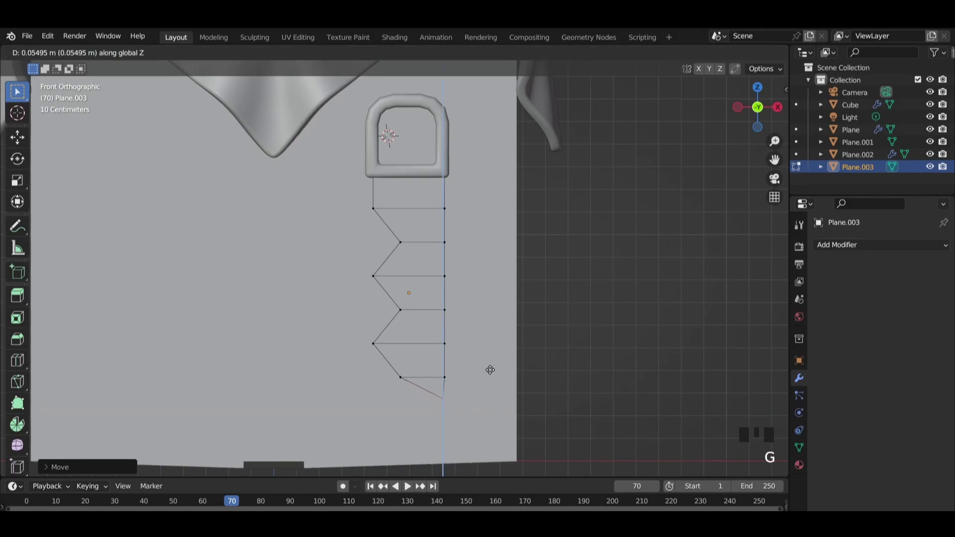
left_click(489, 386)
scroll(490, 388, "up", 3)
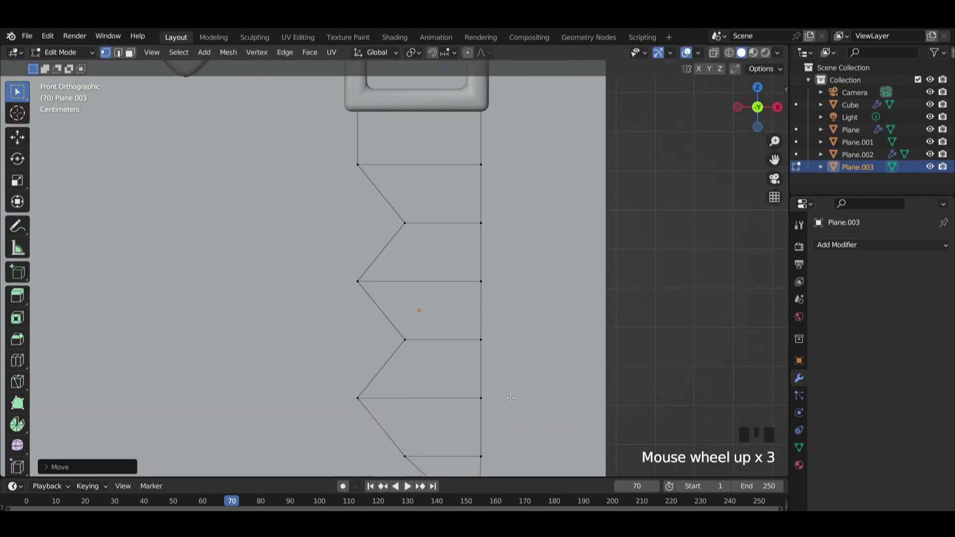
middle_click_drag(501, 279, 490, 285, "shift")
key("g")
key("x")
left_click(490, 278)
scroll(492, 269, "down", 5)
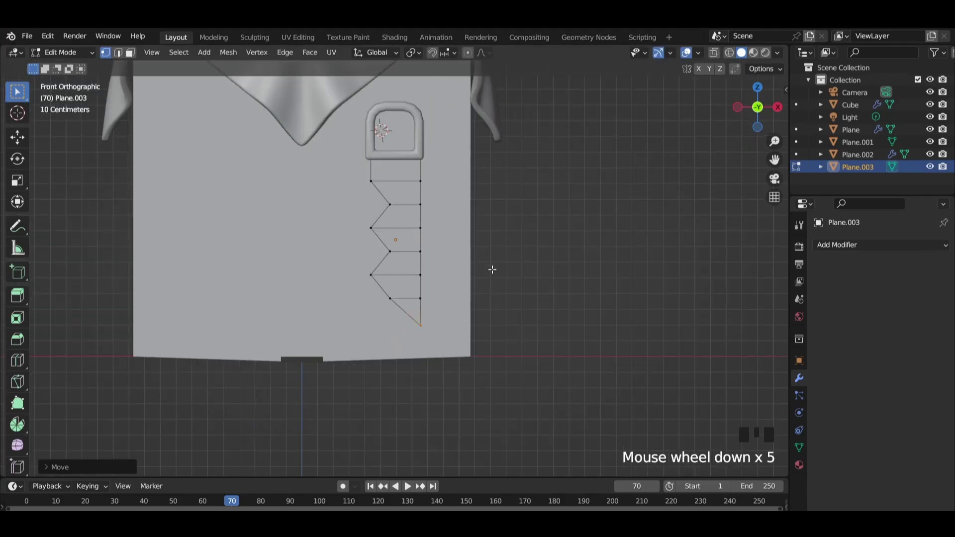
Step: Extrude all the strip's faces about 0.04 m to make it solid
key("3")
middle_click_drag(527, 196, 435, 217)
key("a")
key("e")
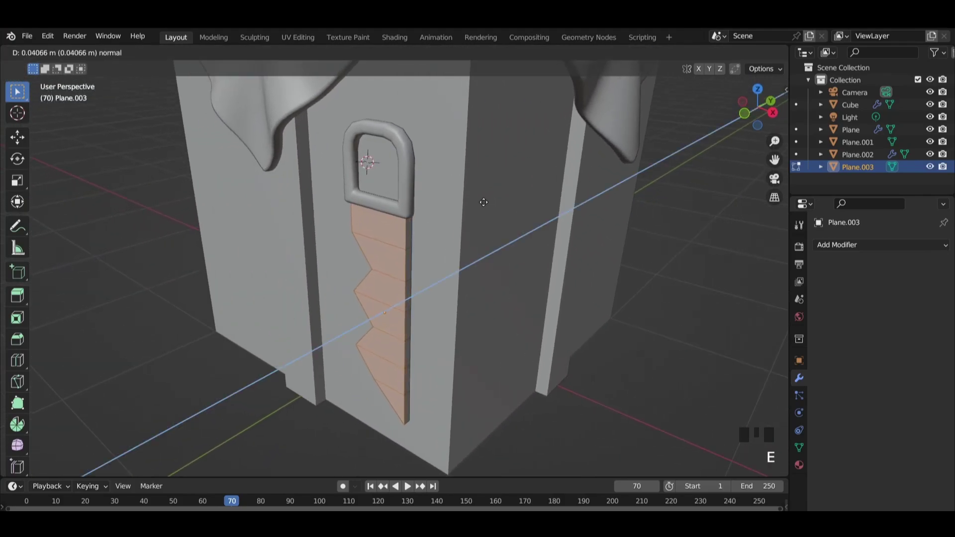
left_click(483, 203)
key("Tab")
Step: Parent the door loop Plane.002 to Plane.003, then set the 3D cursor left of the table
scroll(497, 244, "down", 3)
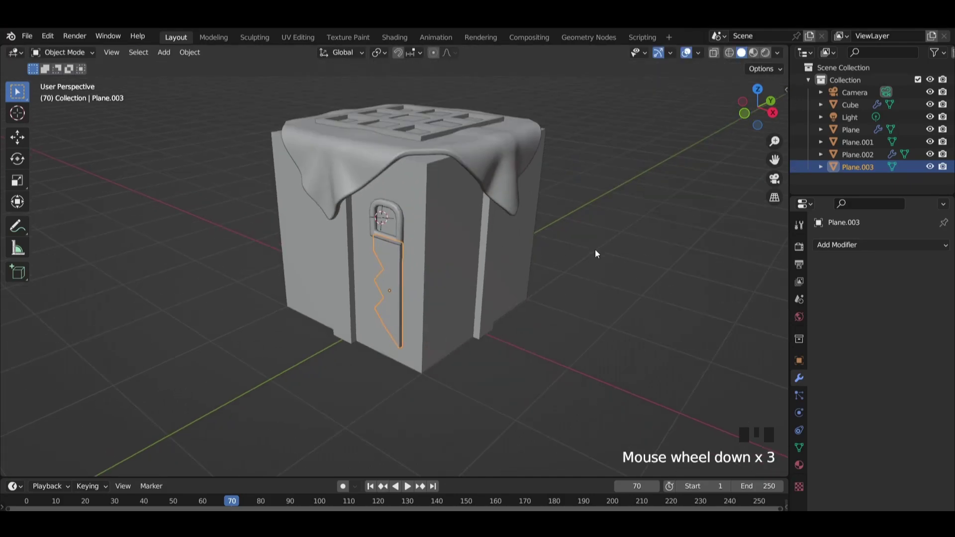
middle_click_drag(594, 251, 450, 231)
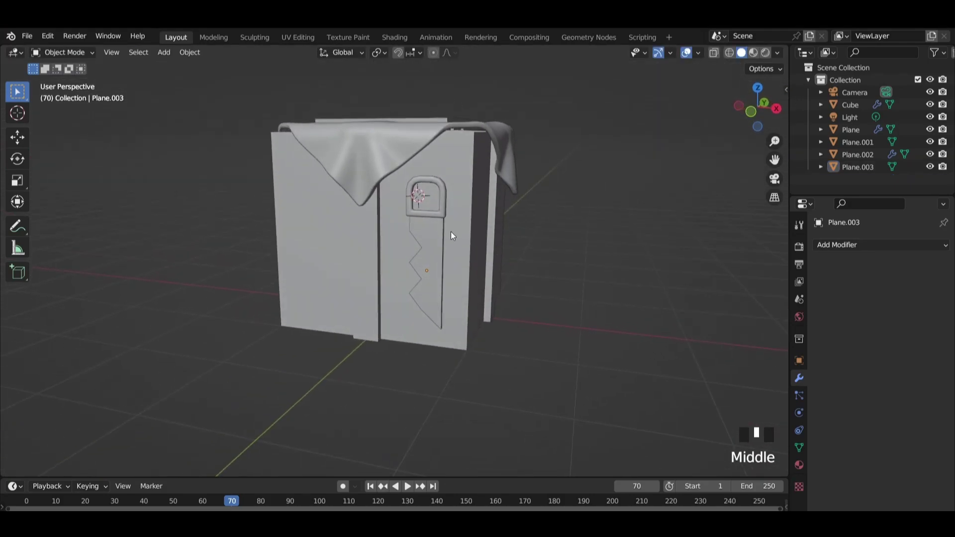
scroll(494, 159, "up", 3)
left_click(493, 159, "shift")
left_click(473, 204, "shift")
key("ctrl+p")
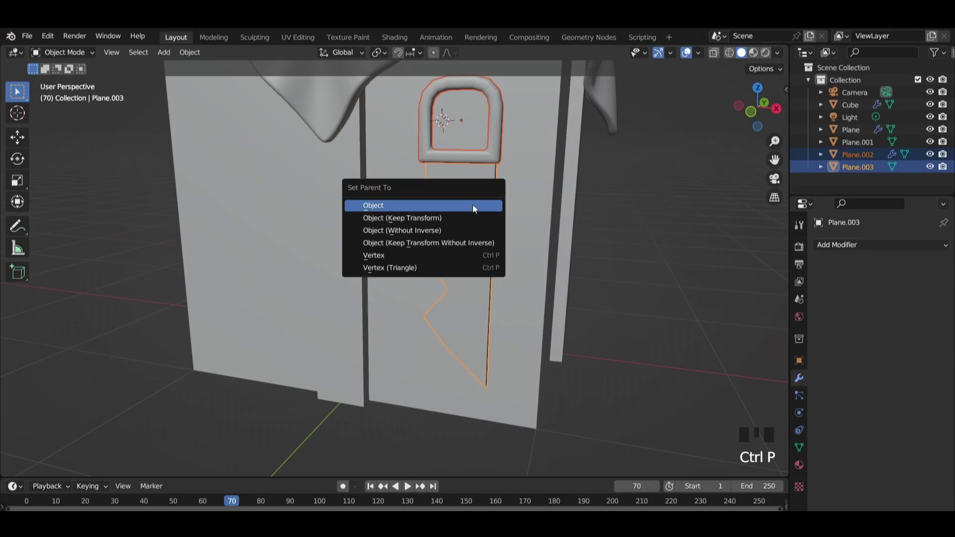
left_click(473, 204)
scroll(473, 204, "down", 2)
left_click(561, 219)
right_click(289, 196, "shift")
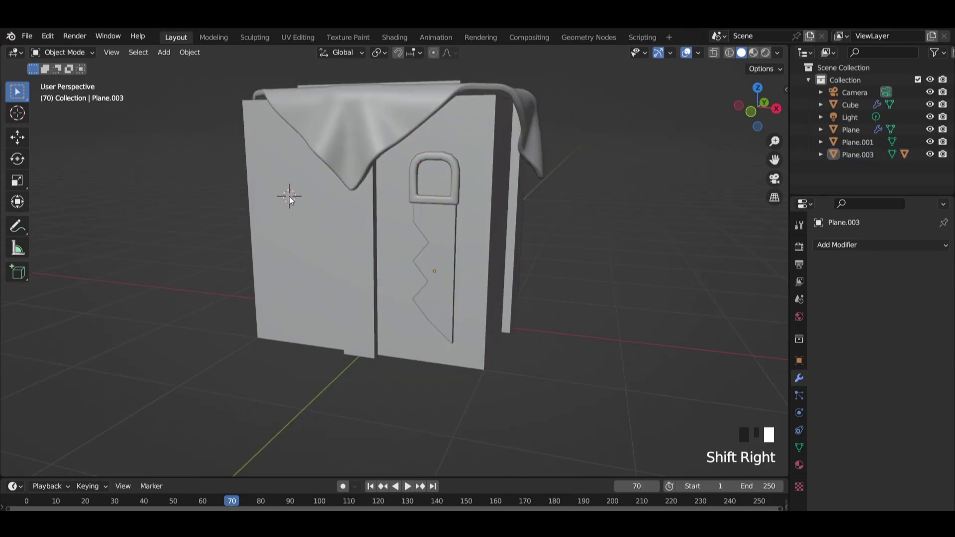
Step: Add a cylinder with 6 vertices
key("shift+a")
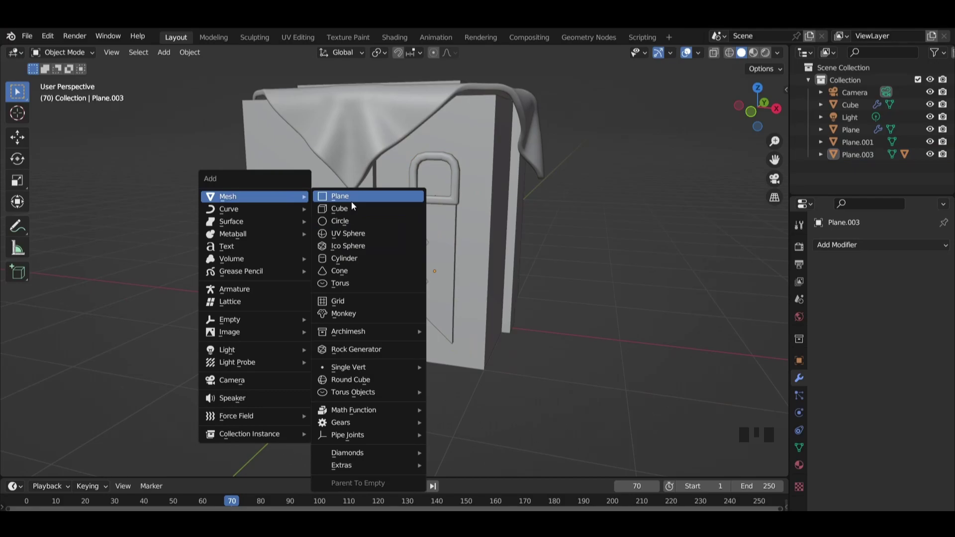
left_click(349, 258)
left_click(95, 464)
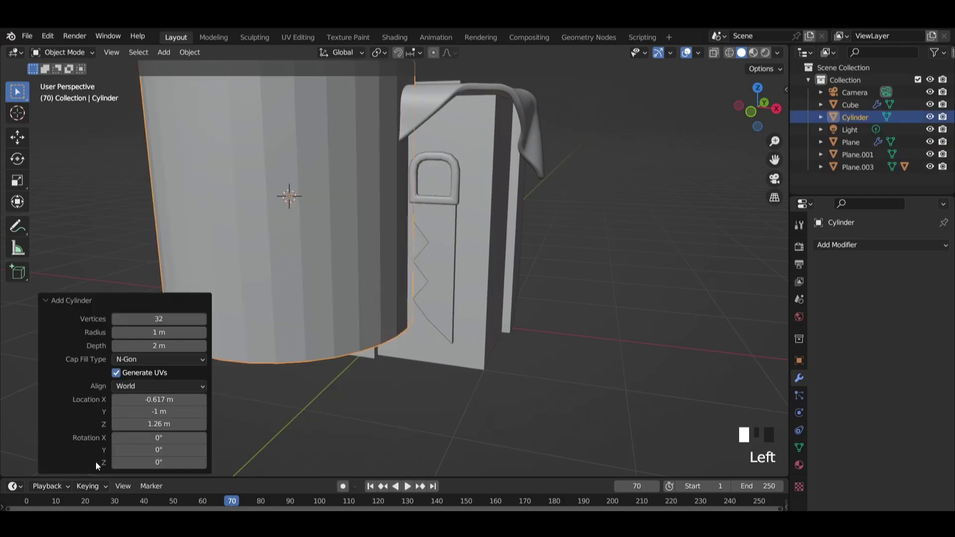
left_click(162, 318)
type("6")
key("Return")
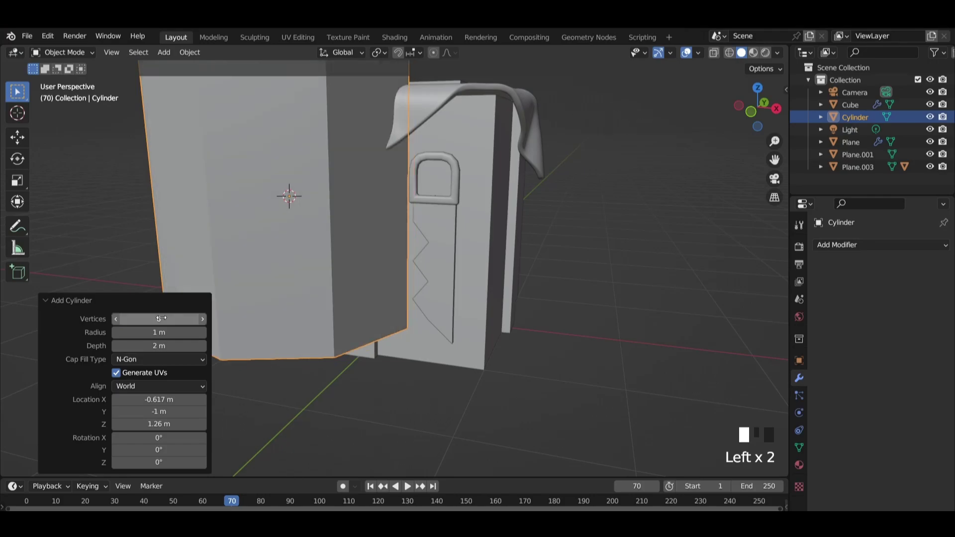
Step: In front view, shrink the cylinder to about 0.12 and stretch it 3.75 tall
key("KP_1")
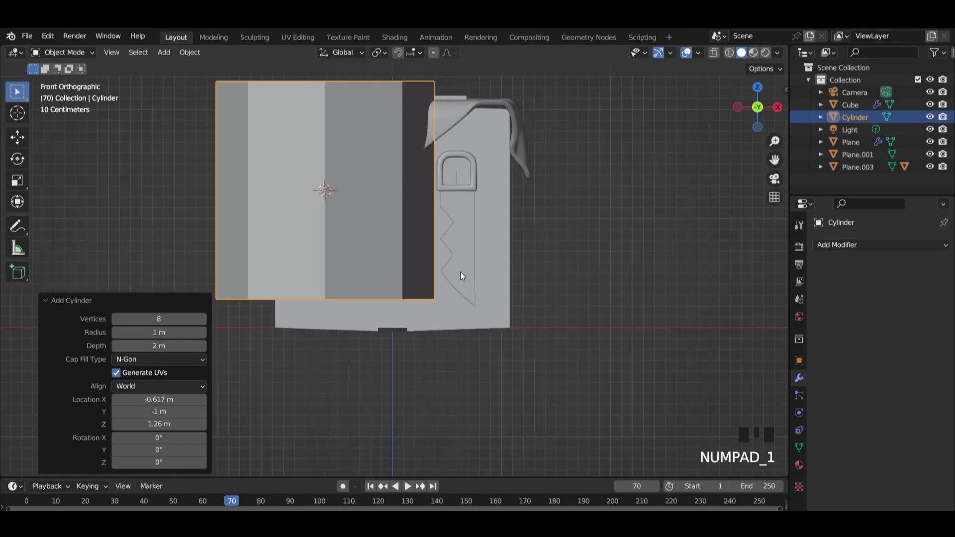
key("s")
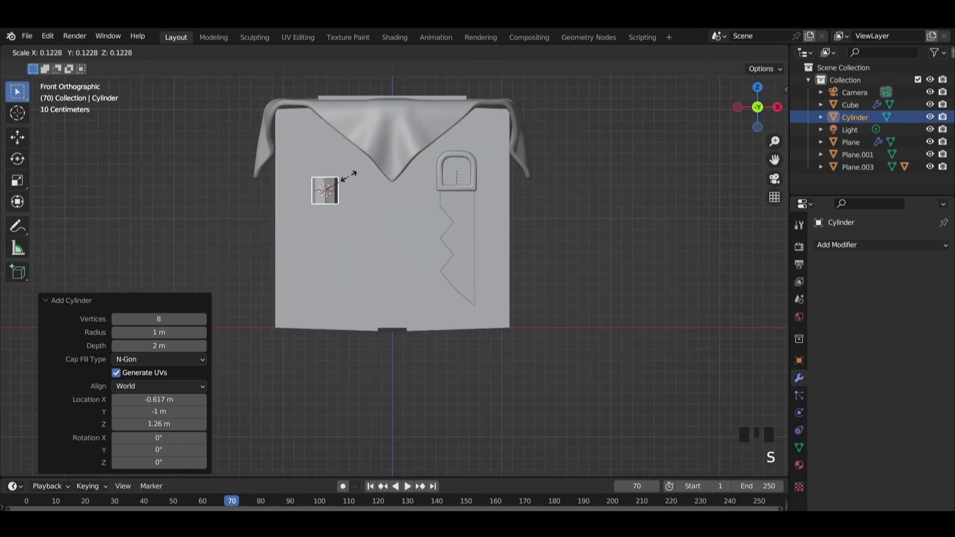
left_click(343, 178)
key("s")
key("z")
left_click(420, 149)
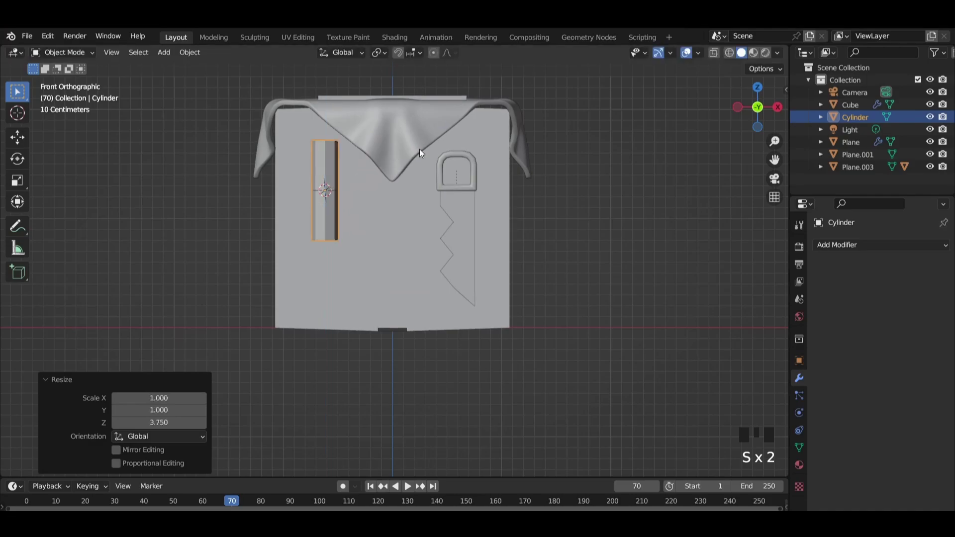
key("g")
key("s")
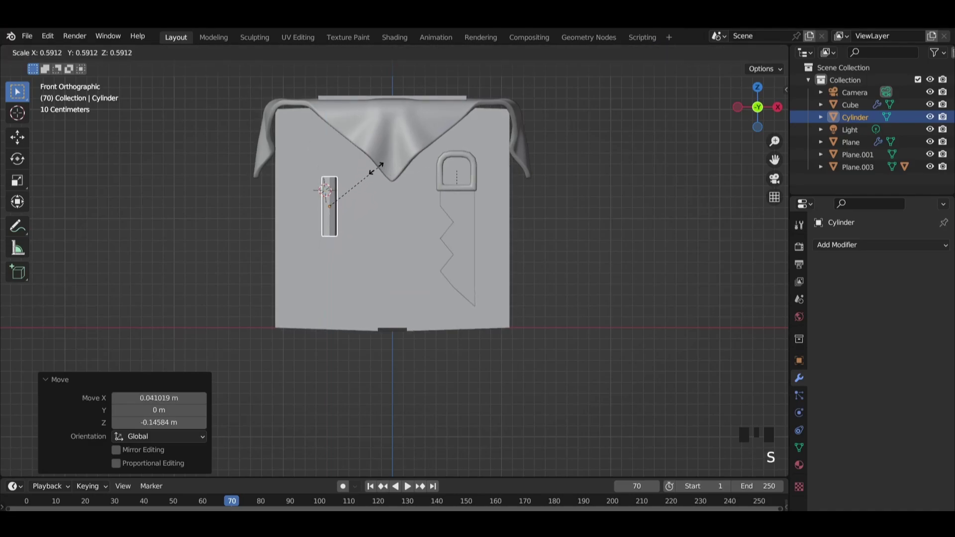
left_click(373, 168)
key("s")
key("z")
left_click(404, 165)
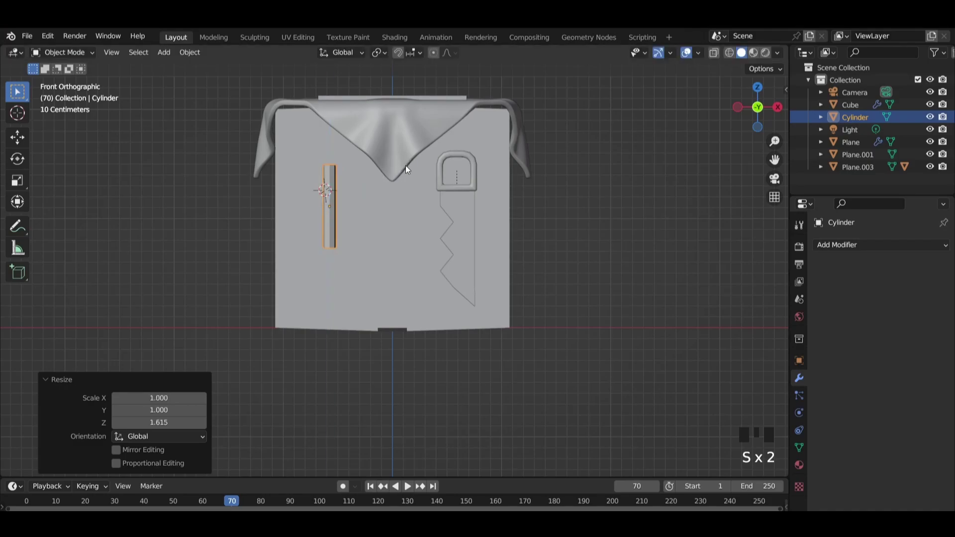
Step: Refine the handle's height and lower it onto the body front, left of the saw
key("g")
left_click(423, 160)
key("s")
key("z")
left_click(437, 161)
key("g")
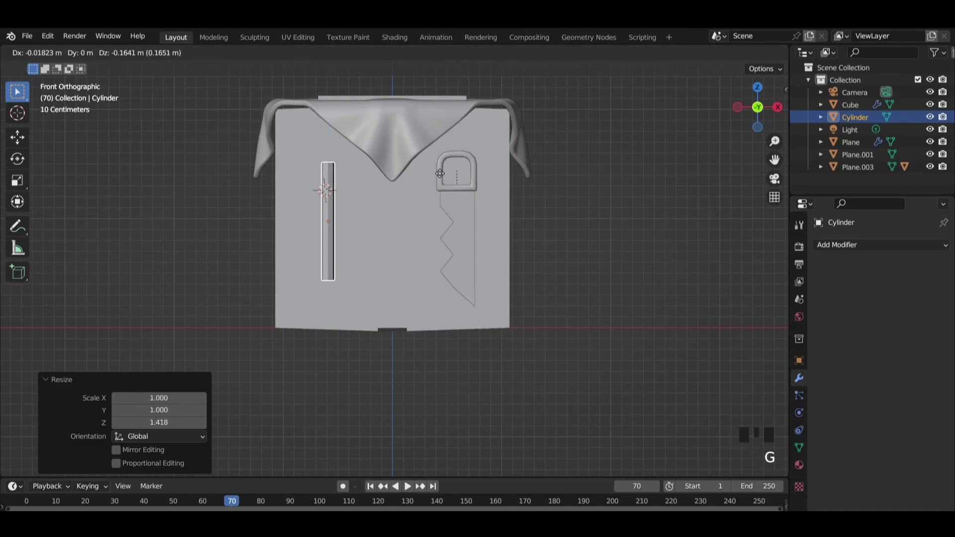
left_click(441, 169)
key("s")
key("z")
left_click(441, 177)
key("g")
left_click(441, 181)
key("shift+a")
Step: Add a small cube at the handle's lower end and widen it along X
mouse_move(386, 187)
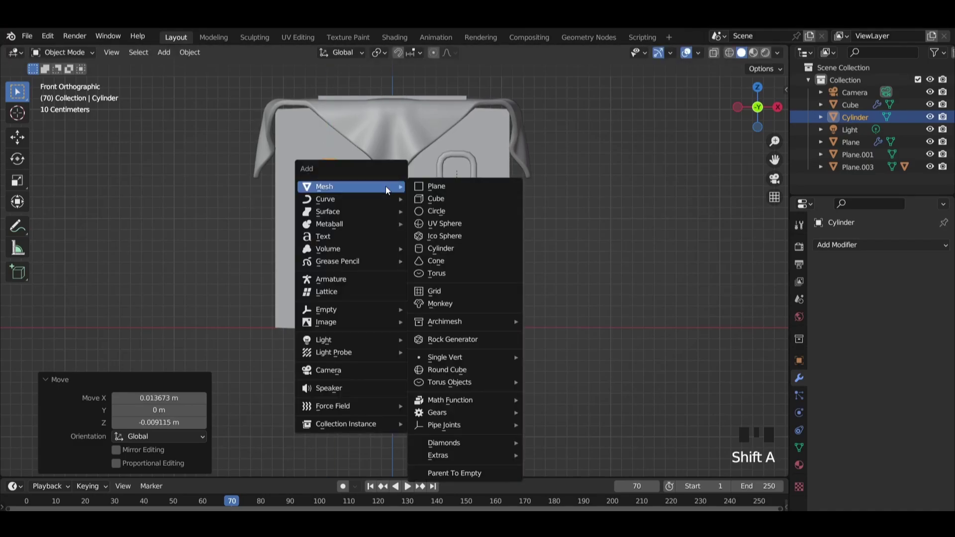
left_click(447, 196)
key("s")
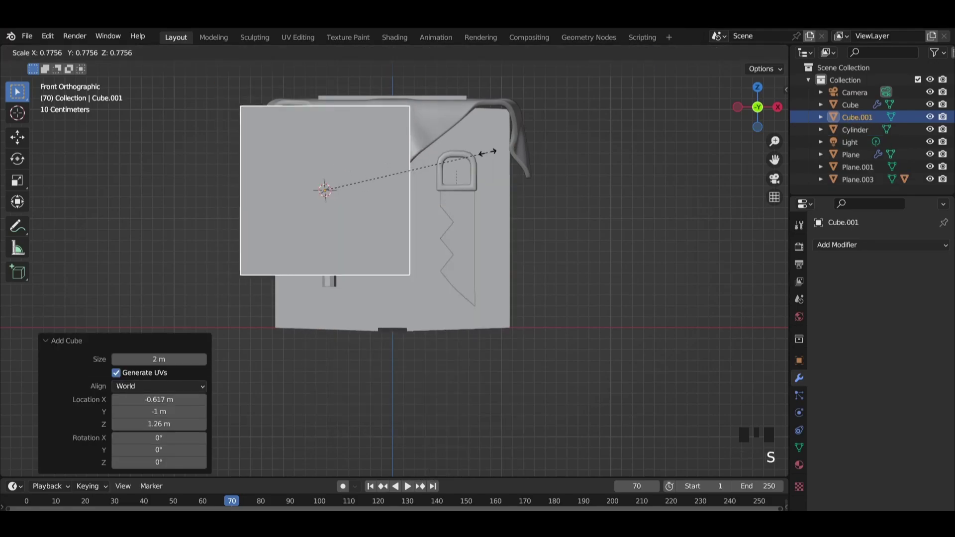
left_click(354, 156)
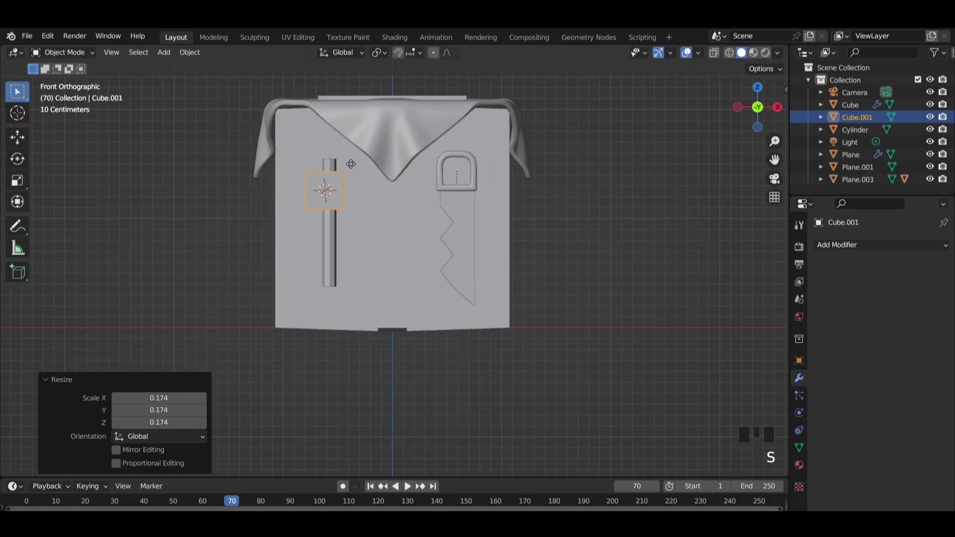
key("g")
left_click(353, 230)
key("s")
key("x")
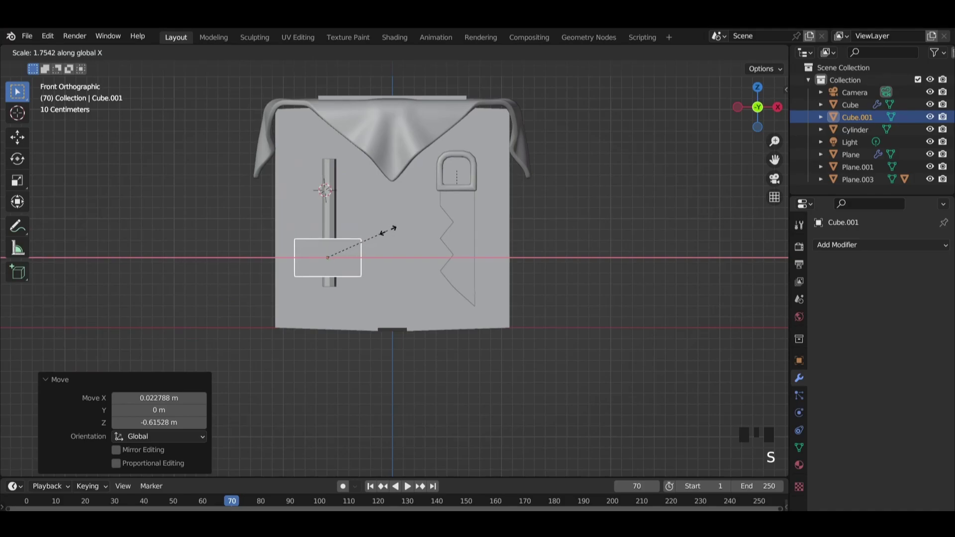
left_click(392, 227)
key("g")
left_click(394, 237)
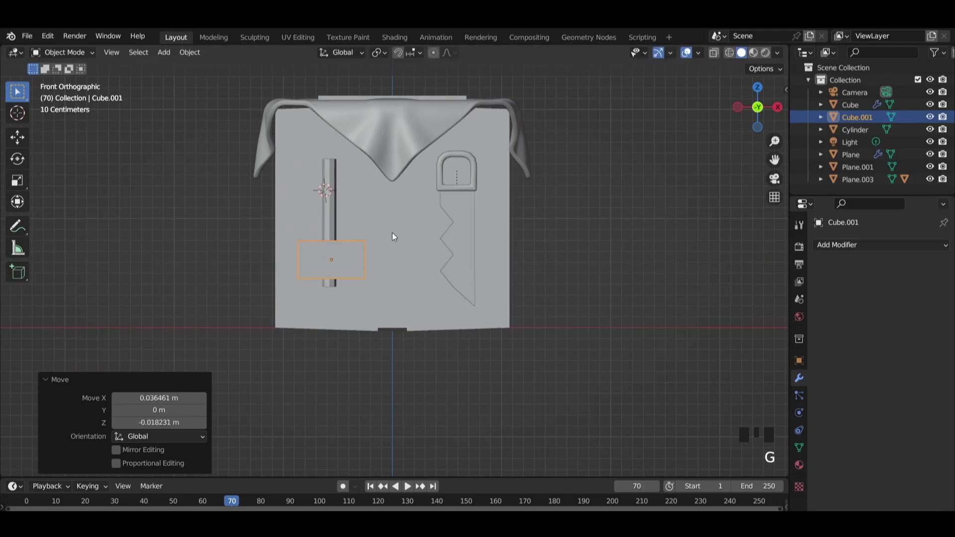
Step: Apply the handle cylinder's scale and bevel its top face
left_click(328, 185)
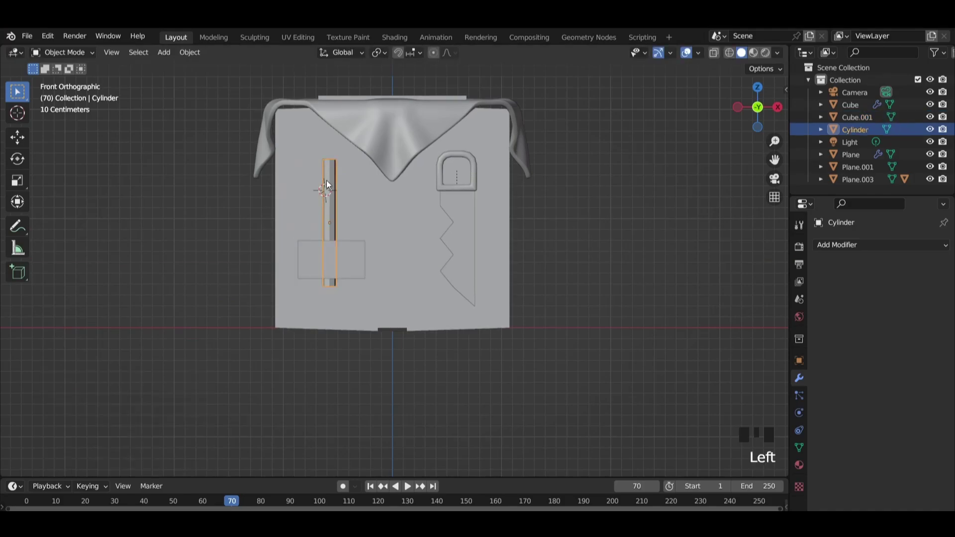
key("ctrl+a")
left_click(306, 205)
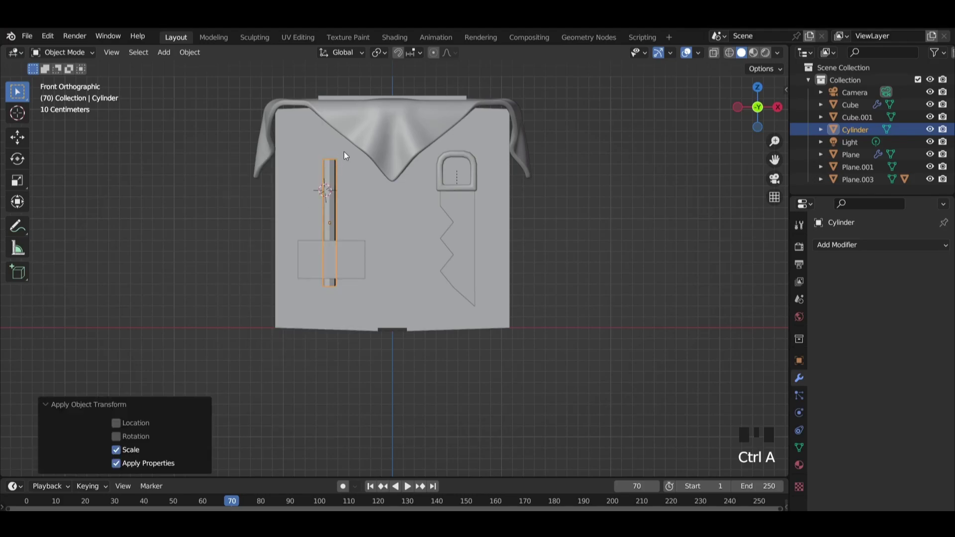
key("Tab")
middle_click_drag(336, 132, 332, 232)
left_click(301, 197)
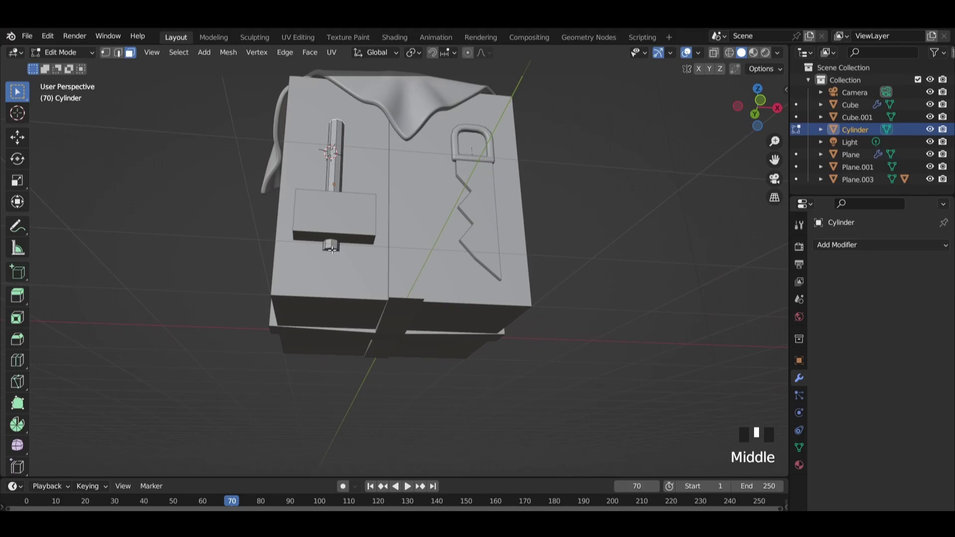
scroll(348, 161, "up", 3)
middle_click_drag(348, 162, 418, 222, "shift")
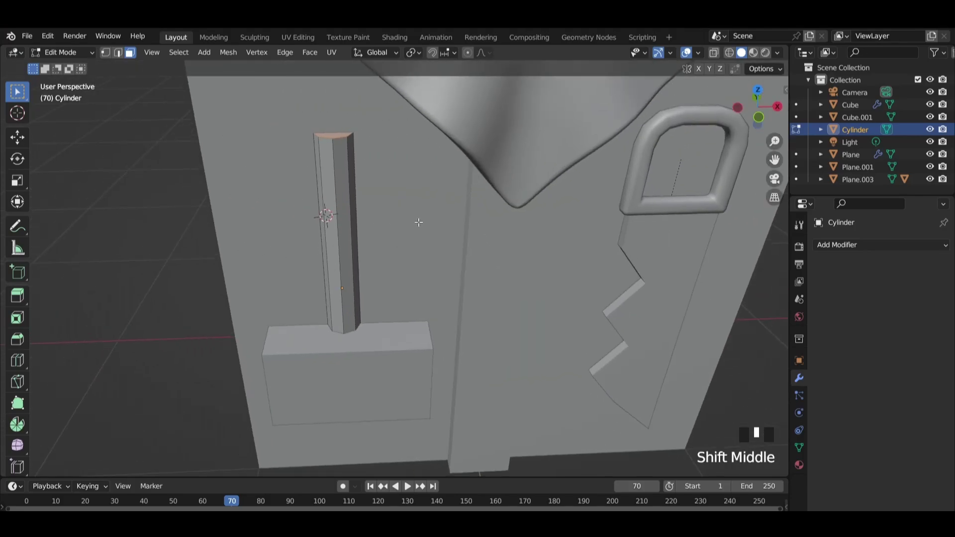
key("ctrl+b")
left_click(502, 196)
key("Tab")
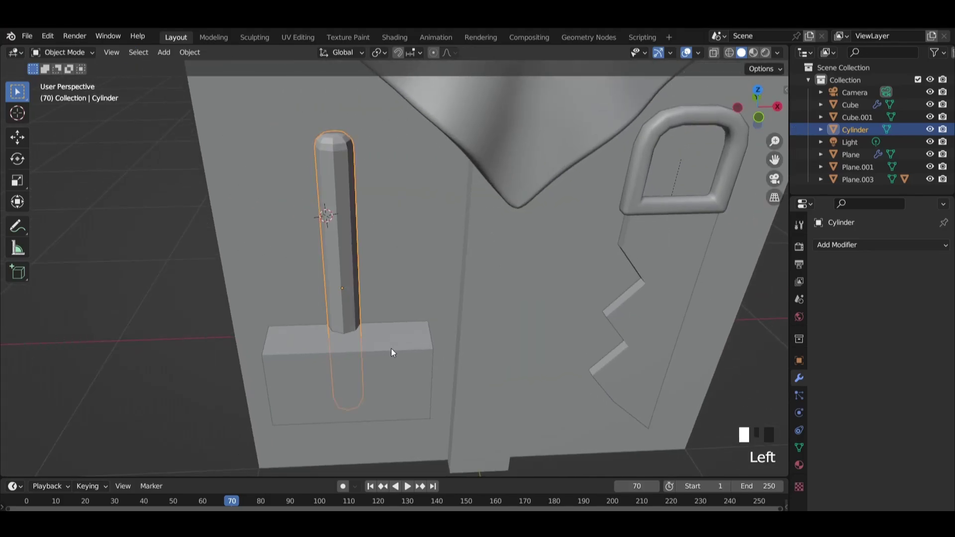
Step: Add a Bevel modifier to the hammer head box
left_click(391, 349)
left_click(855, 246)
left_click(722, 293)
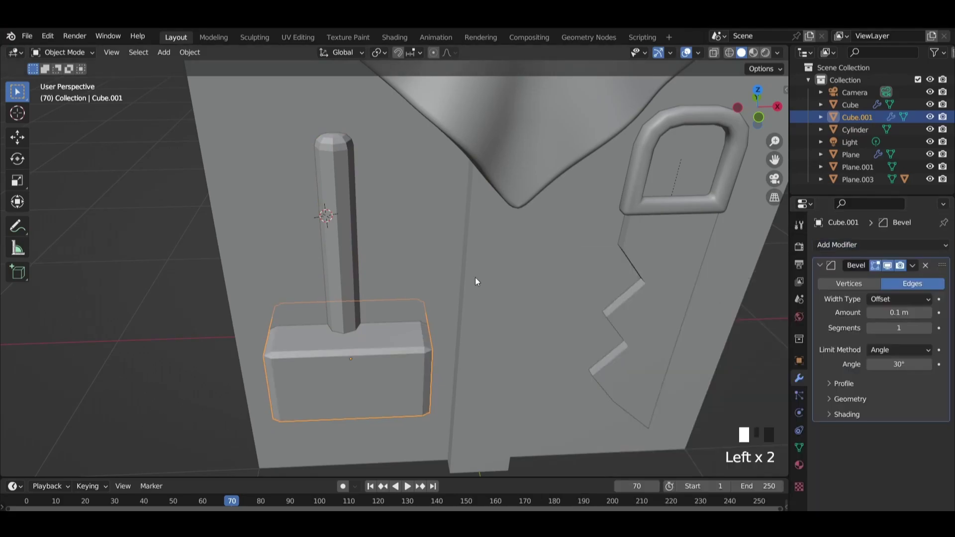
Step: Set the hammer head's Bevel to 2 segments and 0.47 m amount
scroll(476, 276, "down", 1)
left_click(928, 328)
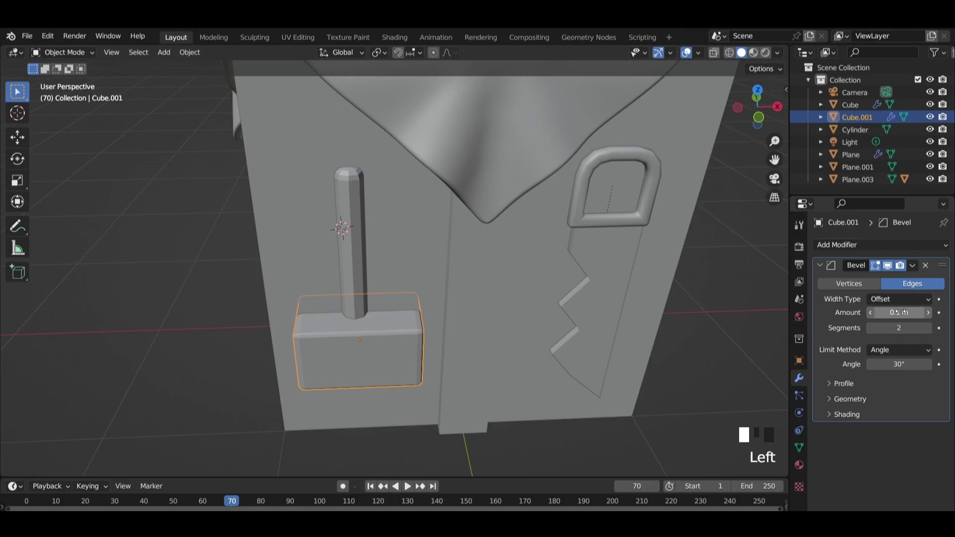
mouse_move(904, 312)
left_mouse_down()
mouse_move(928, 314)
mouse_move(902, 315)
left_mouse_up()
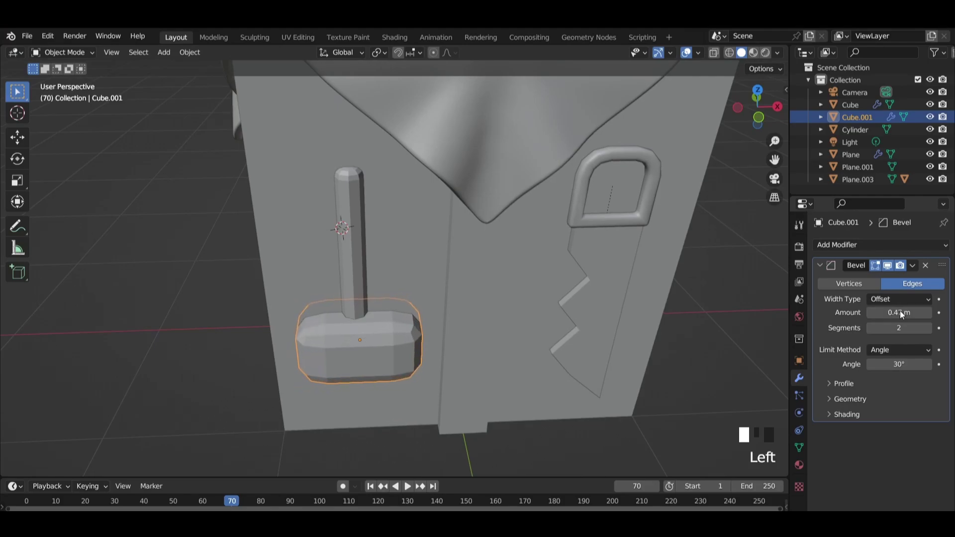
Step: Shade smooth the hammer head and the handle
right_click_drag(396, 337, 376, 292)
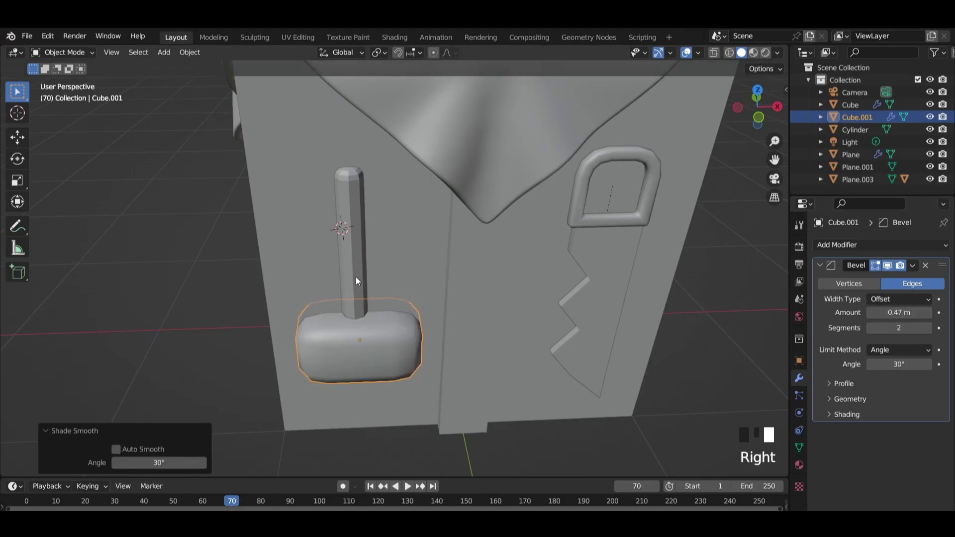
left_click(354, 263)
right_click_drag(354, 257, 349, 257)
mouse_move(350, 257)
middle_mouse_down()
mouse_move(432, 265)
mouse_move(448, 239)
middle_mouse_up()
Step: Parent the handle to the hammer head and test it by moving the head
left_click(418, 283, "shift")
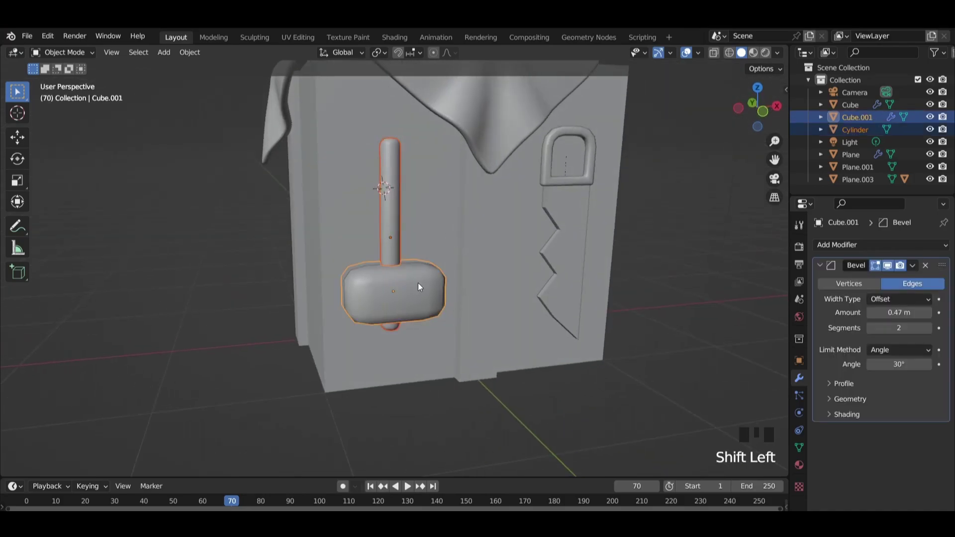
key("ctrl+p")
left_click(418, 284)
left_click(418, 283)
key("g")
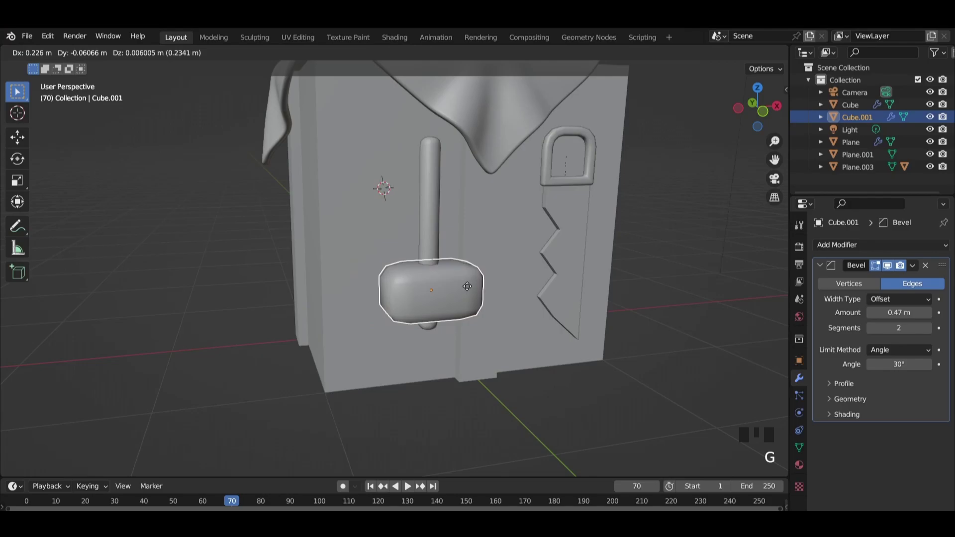
left_click(422, 290)
scroll(584, 207, "down", 3)
left_click(583, 207)
middle_click_drag(584, 207, 557, 240)
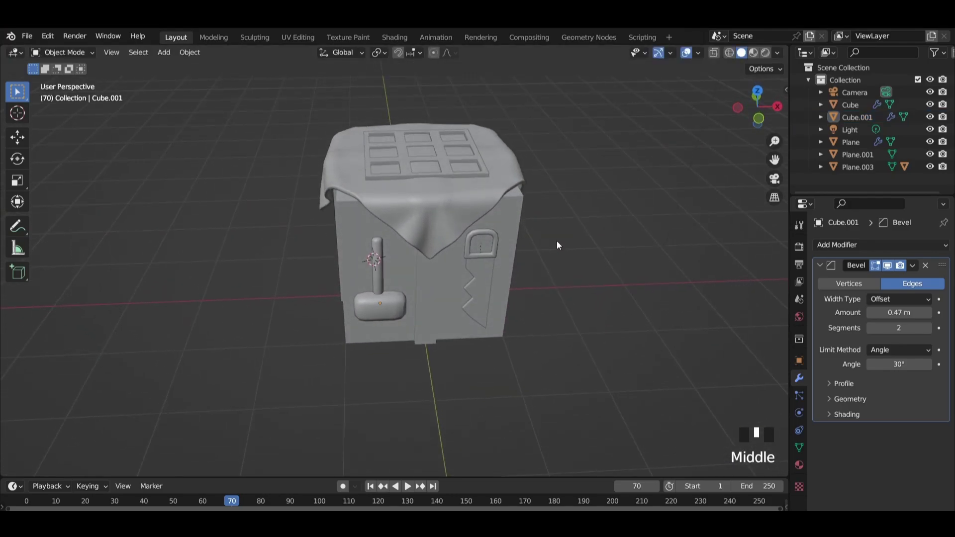
Step: Snap the 3D cursor to the world origin
scroll(556, 240, "up", 3)
left_click(380, 52)
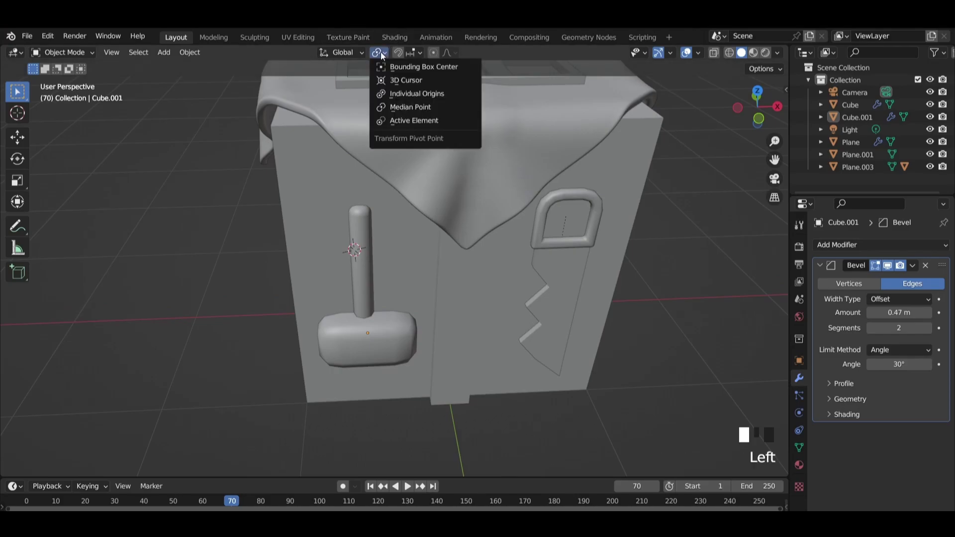
key("shift+s")
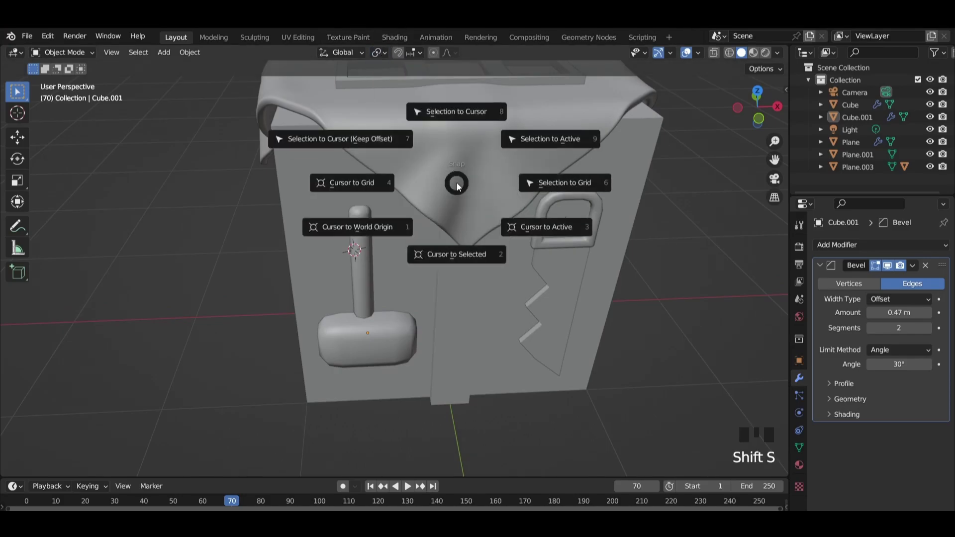
left_click(375, 225)
scroll(406, 213, "down", 2)
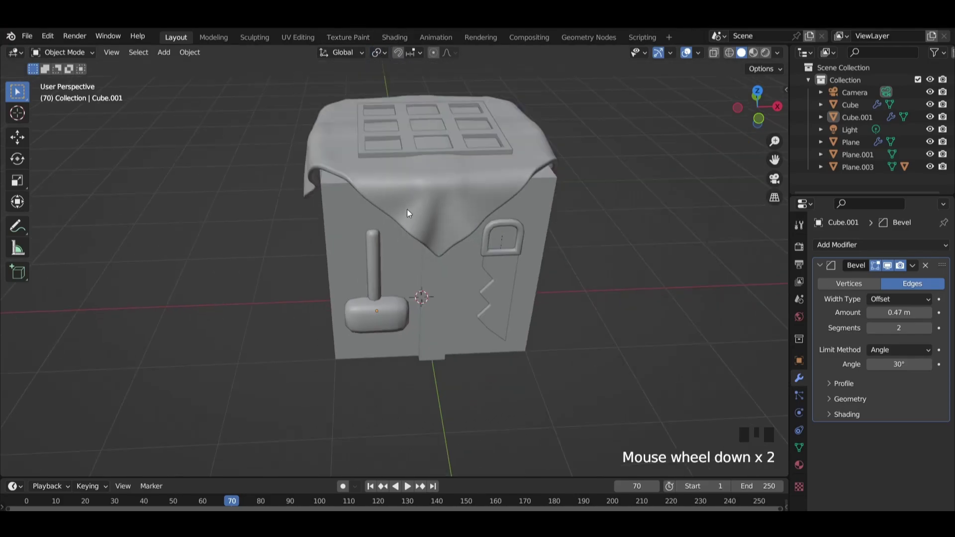
Step: Set the pivot point to 3D Cursor and select the hammer handle, head and saw handle
left_click(378, 52)
left_click(408, 78)
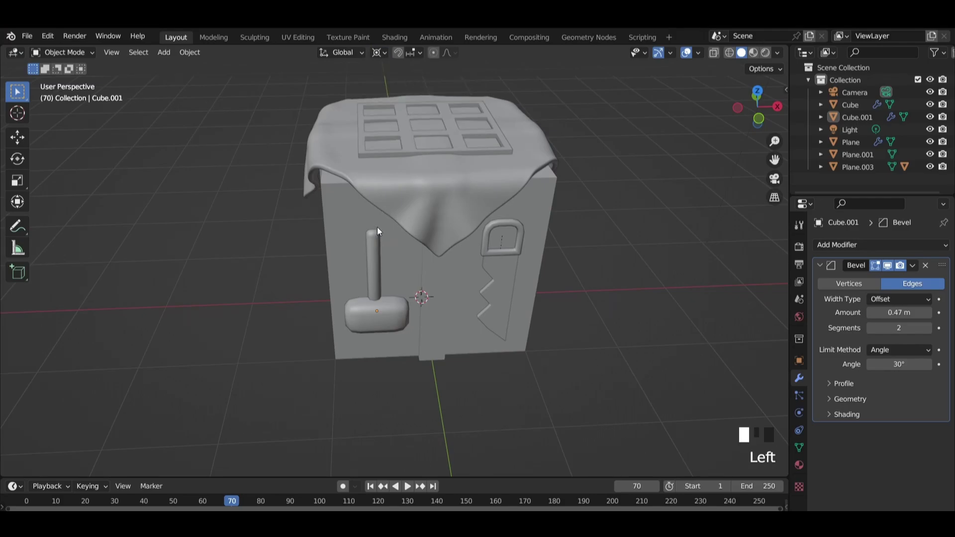
left_click(375, 281)
left_click(391, 323, "shift")
left_click(489, 242, "shift")
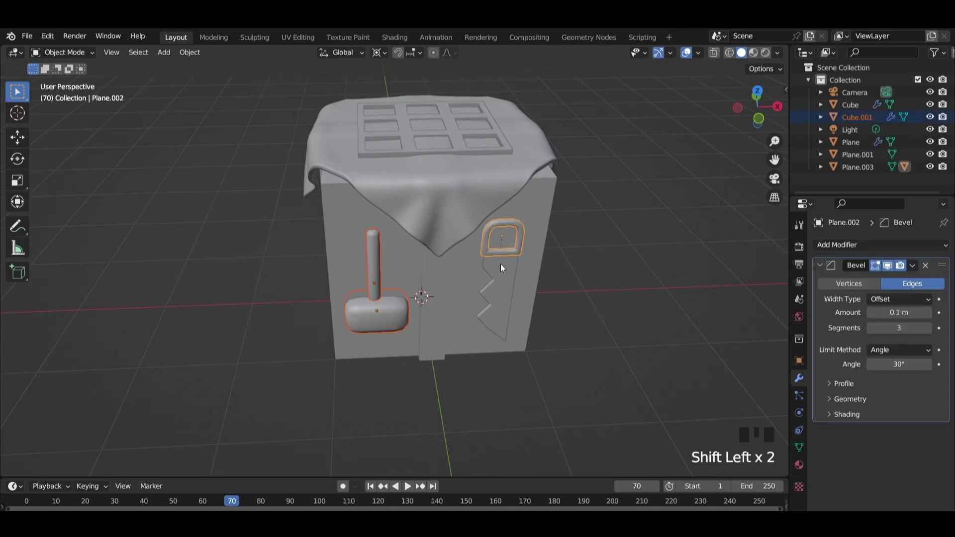
Step: Select the hammer and saw, then make a copy turned 90° in top view
left_click(501, 264, "shift")
key("KP_7")
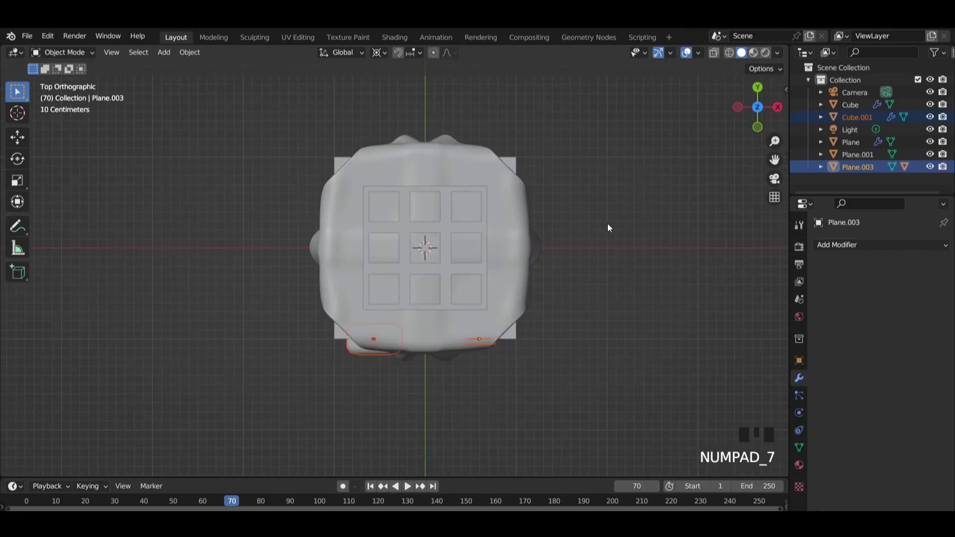
key("shift+d")
right_click(470, 139)
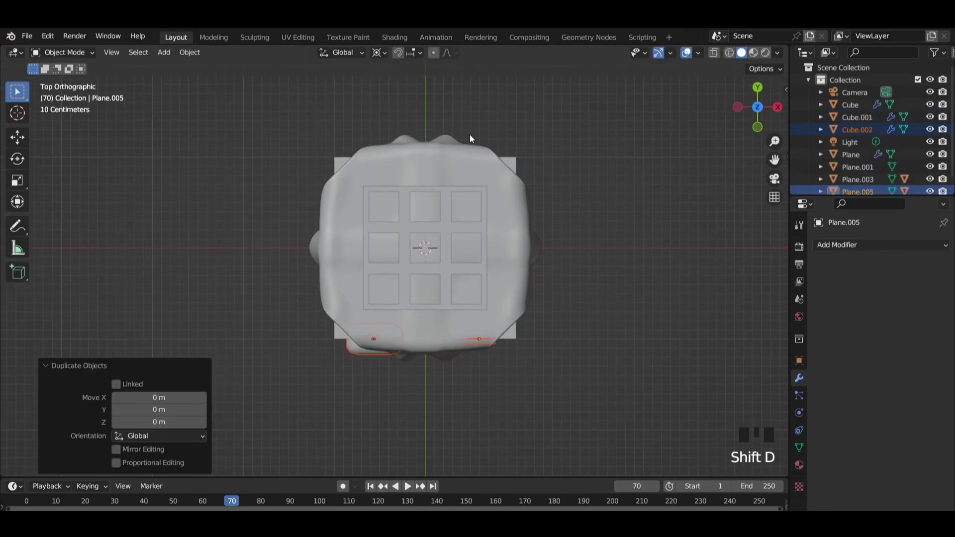
key("r")
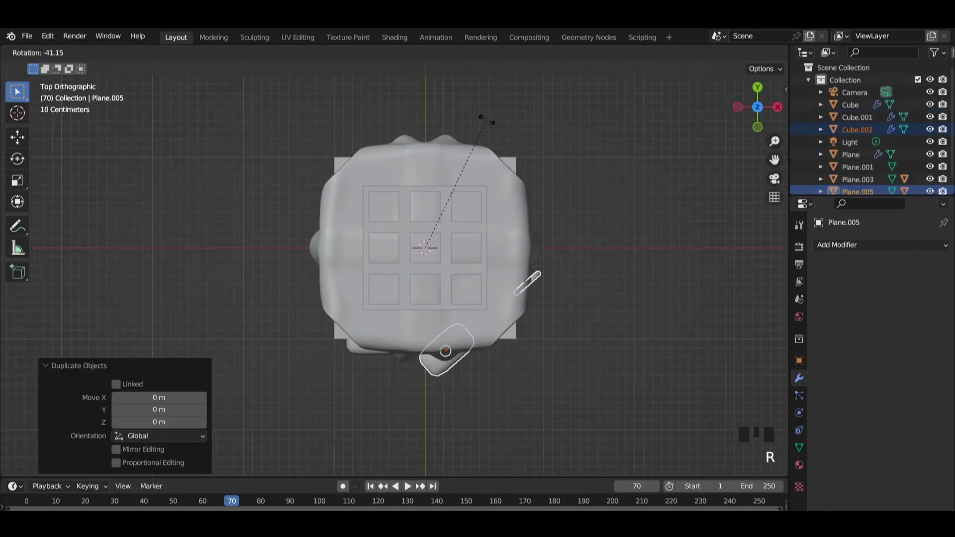
type("90")
key("Return")
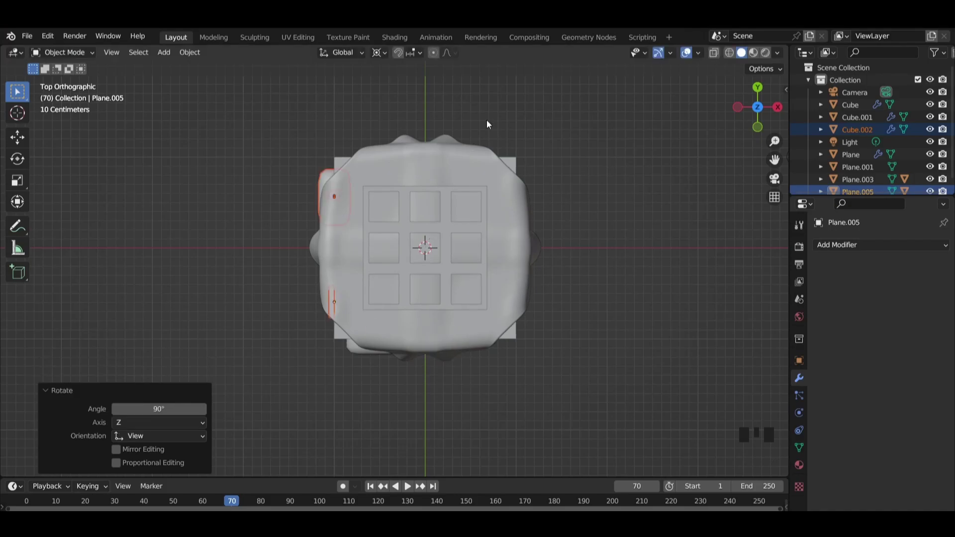
Step: Add two more 90°-rotated copies so tools cover all four sides, then deselect
key("shift+d")
right_click(497, 126)
type("r")
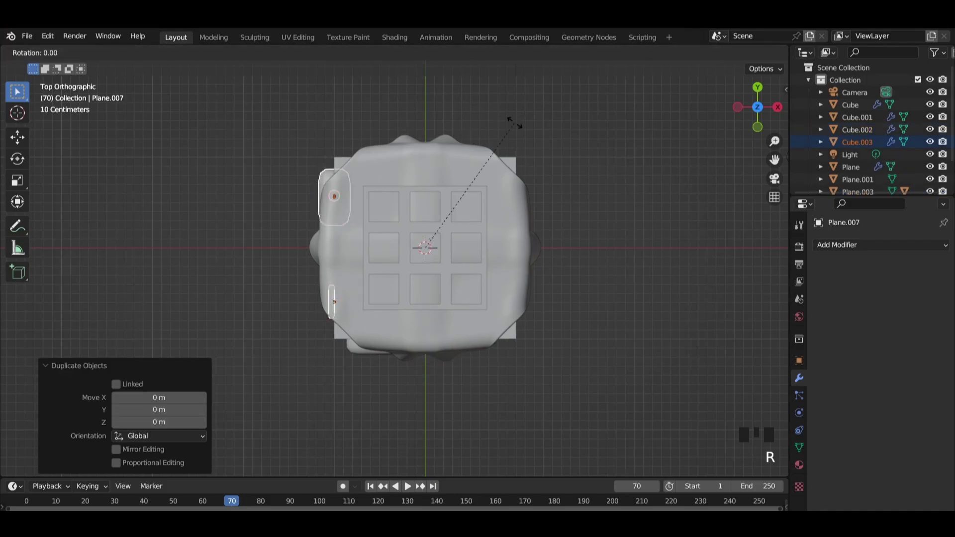
type("90")
key("Return")
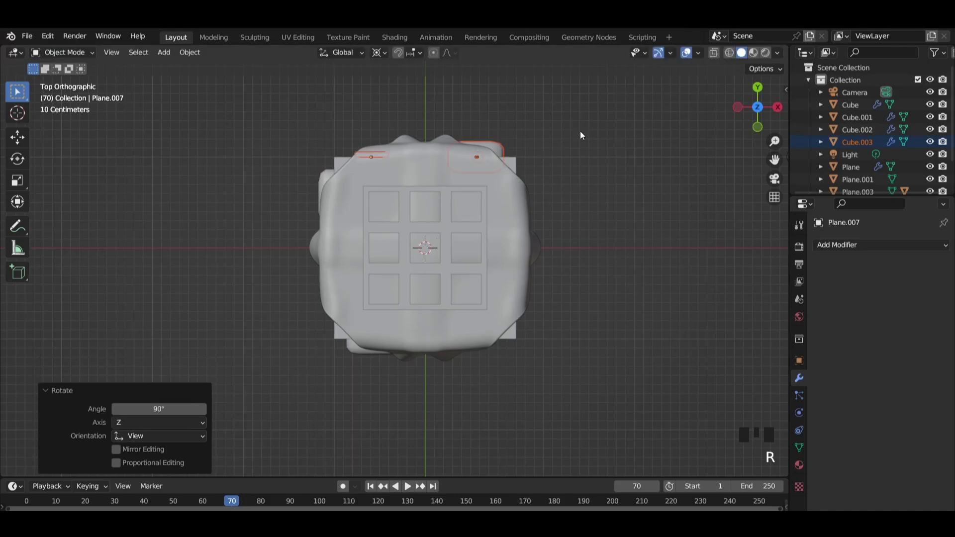
key("shift+d")
right_click(576, 201)
type("r")
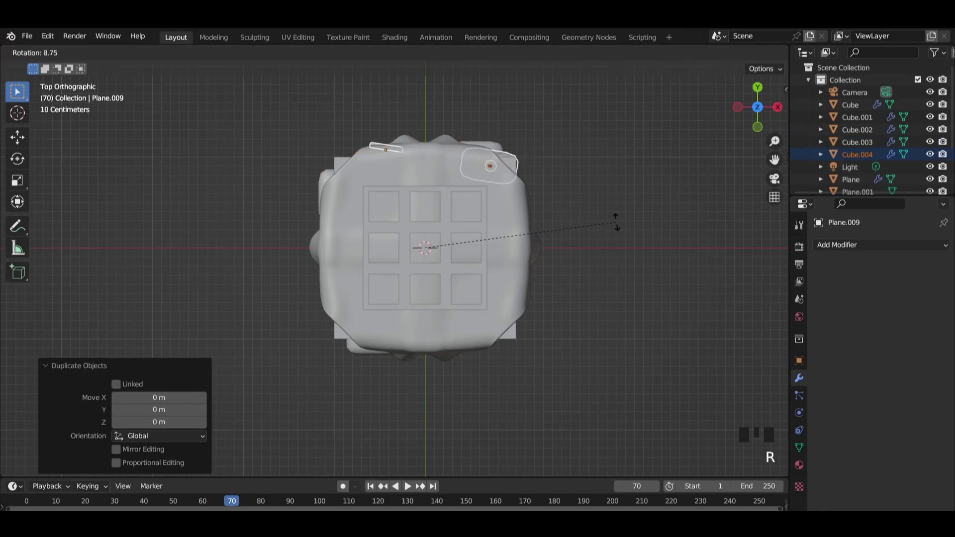
type("90")
key("Return")
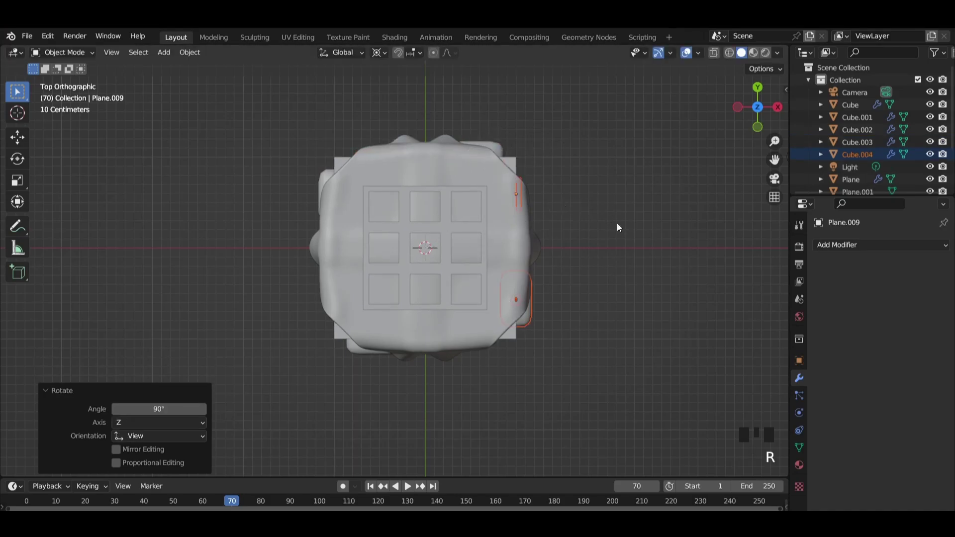
left_click(617, 223)
middle_click_drag(630, 273, 527, 218)
Step: Add three evenly spaced horizontal loop cuts around the cube in Edit Mode
left_click(441, 229)
key("Tab")
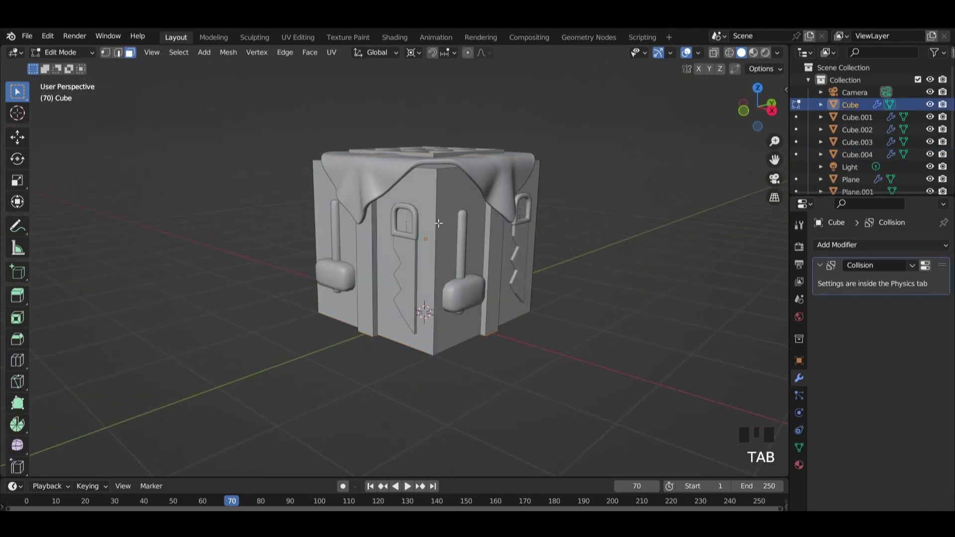
key("ctrl+r")
scroll(441, 255, "up", 1)
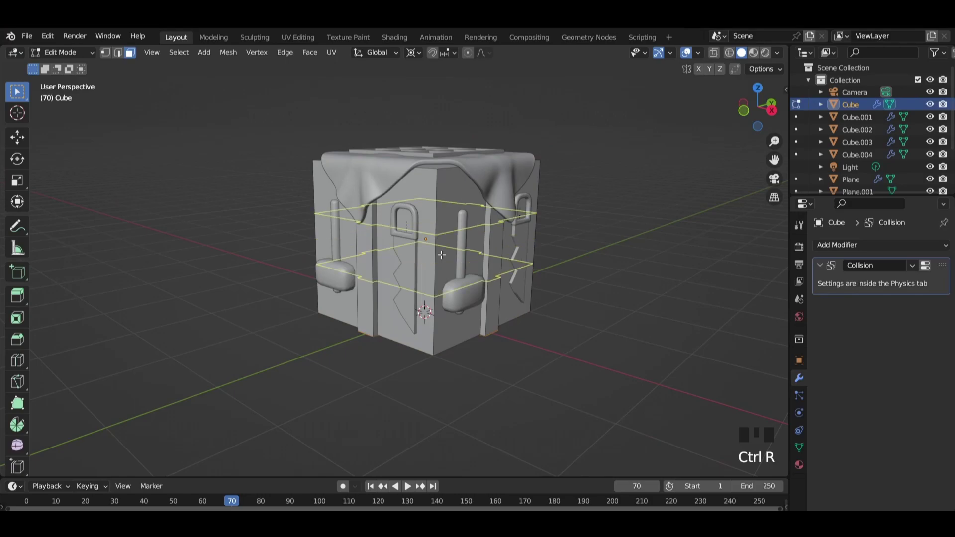
scroll(441, 255, "up", 1)
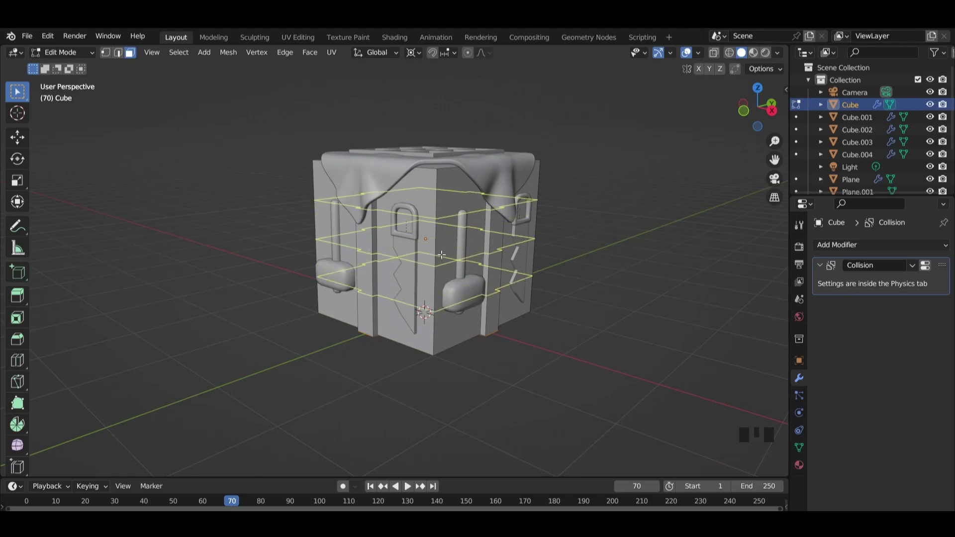
left_click(441, 255)
right_click(442, 255)
Step: Isolate the cube in local view
mouse_move(582, 236)
middle_mouse_down()
mouse_move(659, 226)
mouse_move(597, 222)
mouse_move(591, 232)
middle_mouse_up()
scroll(612, 230, "up", 2)
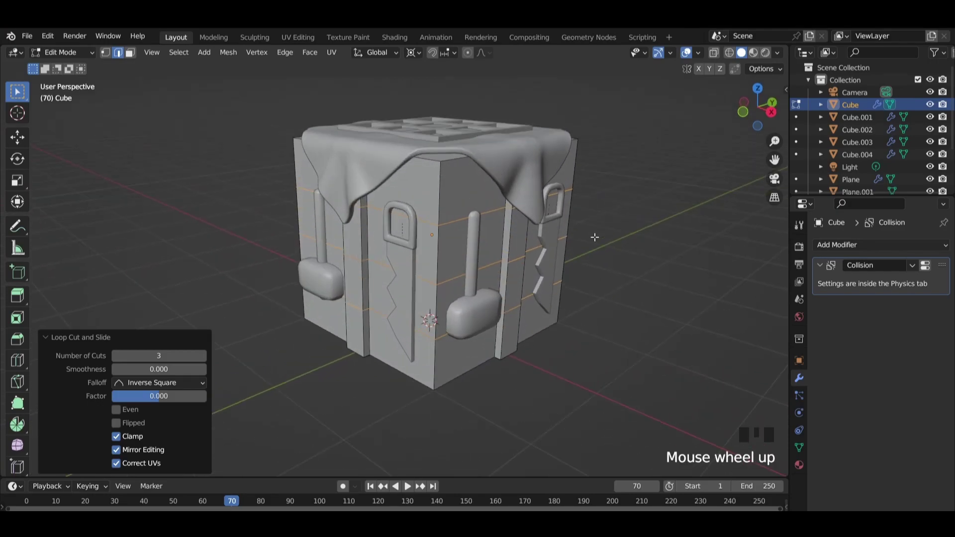
key("slash")
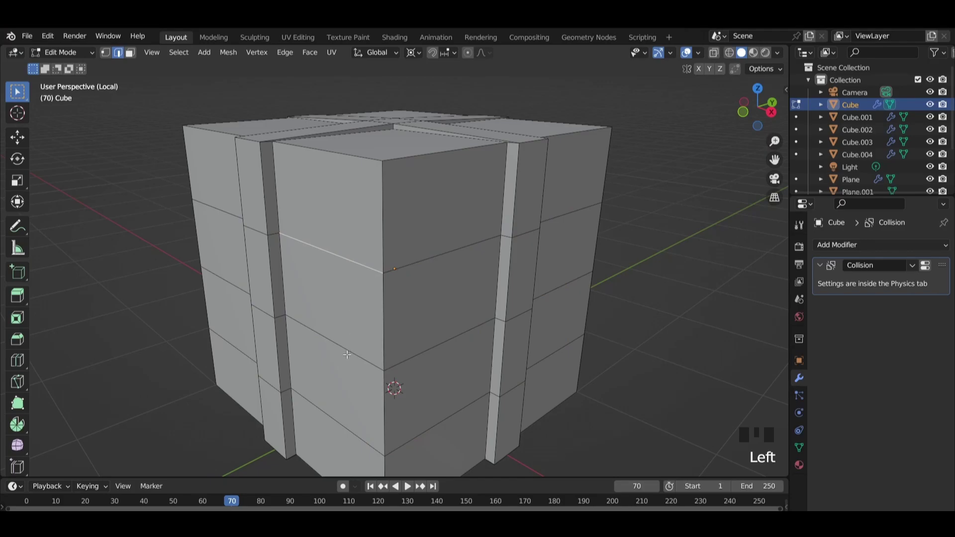
Step: Select the first new horizontal edges on the left and front faces
left_click(348, 351, "shift")
left_click(353, 436, "shift")
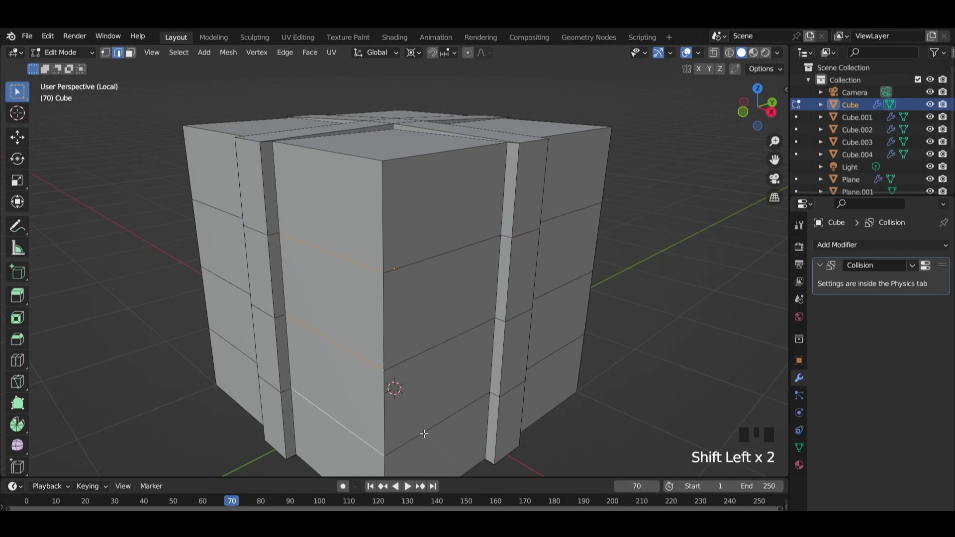
left_click(430, 358, "shift")
middle_click_drag(426, 262, 405, 231)
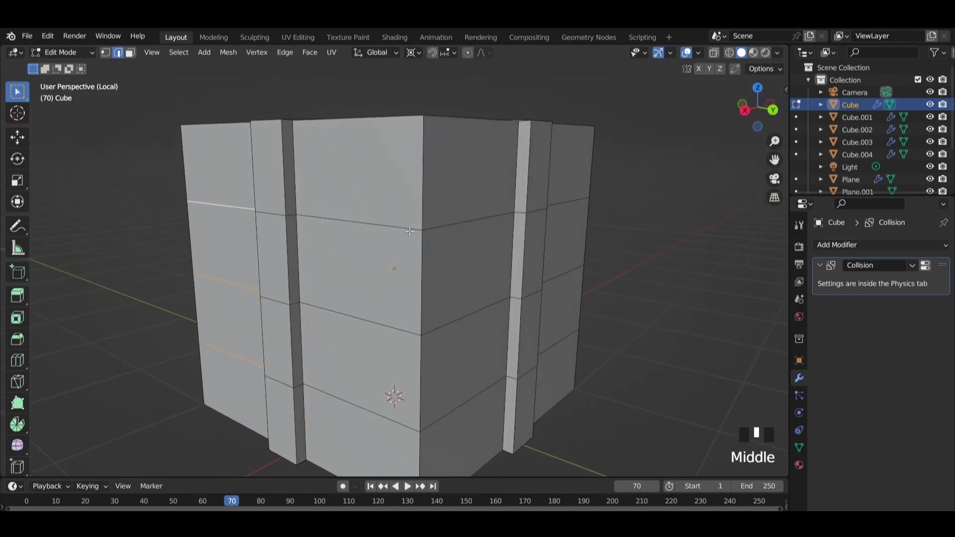
left_click(379, 224, "shift")
left_click(442, 225, "shift")
left_click(447, 324, "shift")
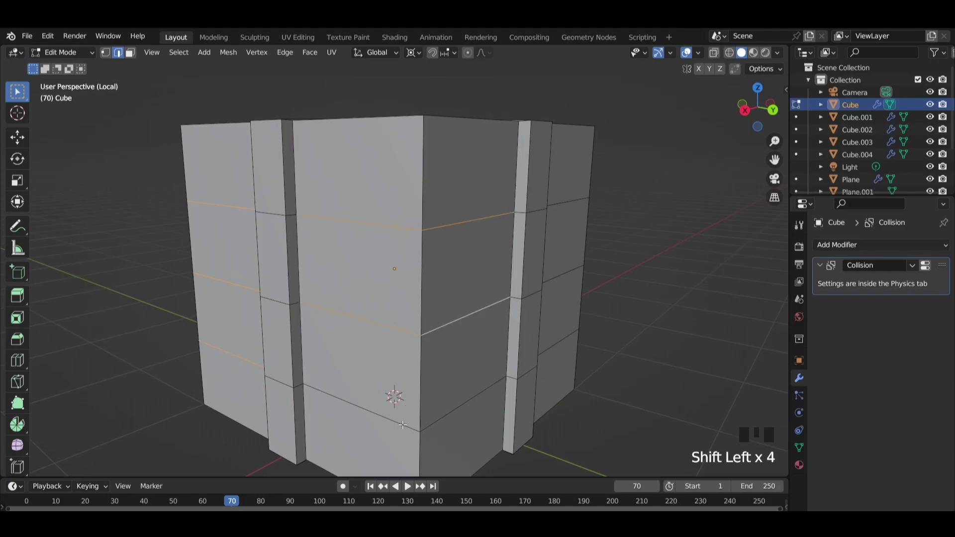
Step: Add the remaining upper, middle and lower loop edges to the selection
middle_click_drag(442, 418, 432, 279)
left_click(418, 258, "shift")
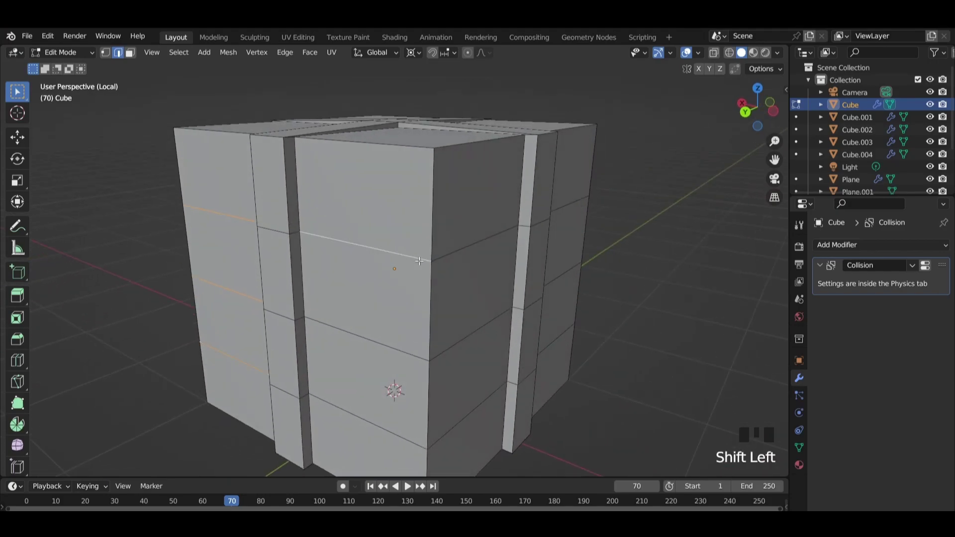
left_click(450, 253, "shift")
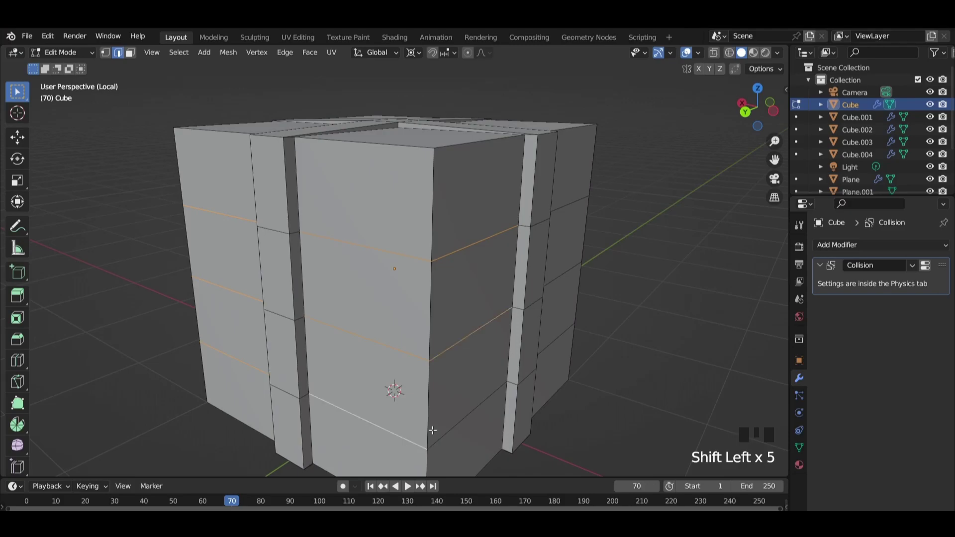
middle_click_drag(621, 301, 504, 287)
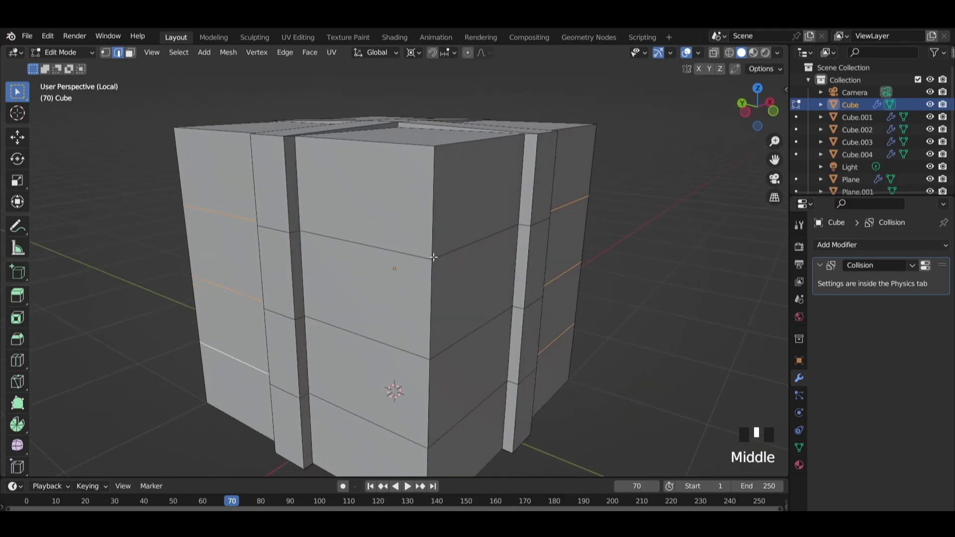
left_click(432, 255, "shift")
left_click(434, 255, "shift")
left_click(430, 366, "shift")
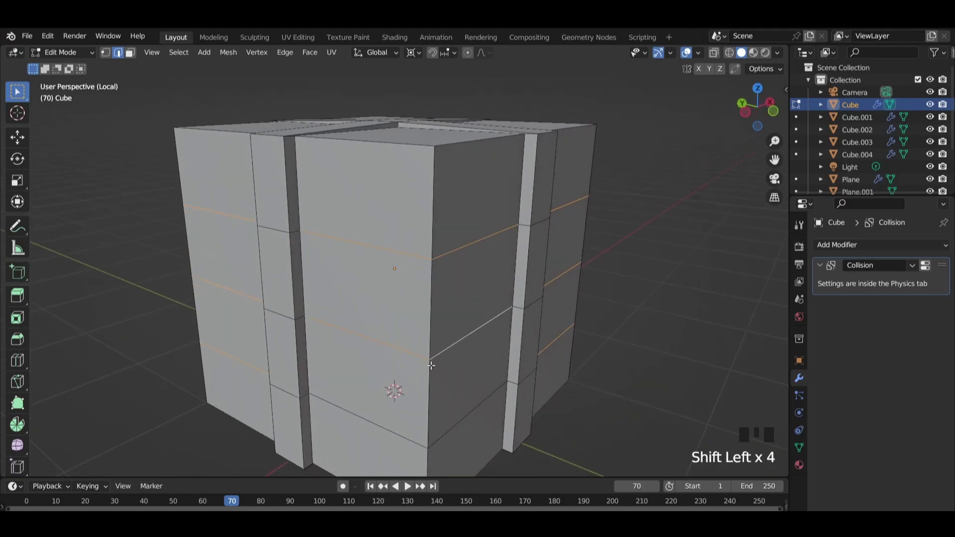
left_click(403, 433, "shift")
Step: Bevel the edges and extrude the strips inward about 0.085 m as grooves, then exit Edit Mode
key("ctrl+b")
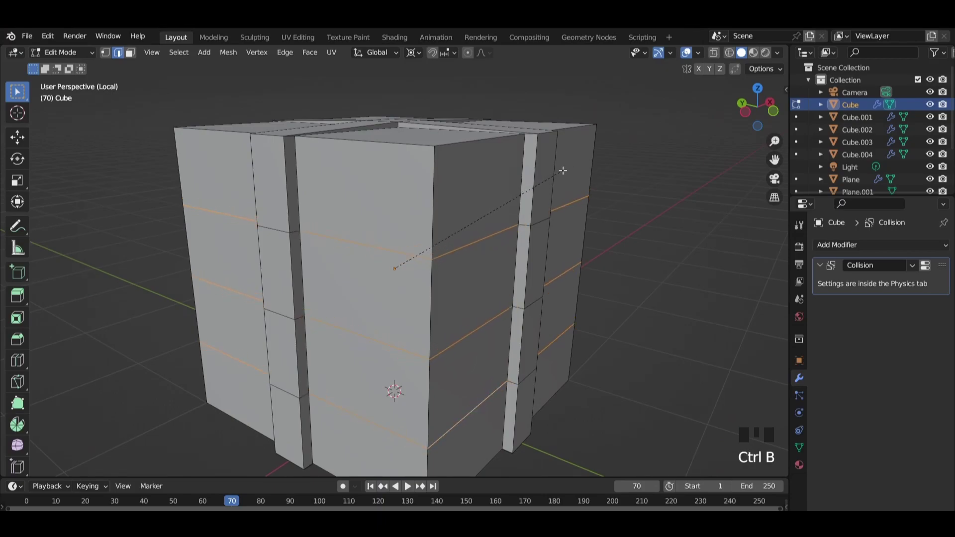
left_click(567, 171)
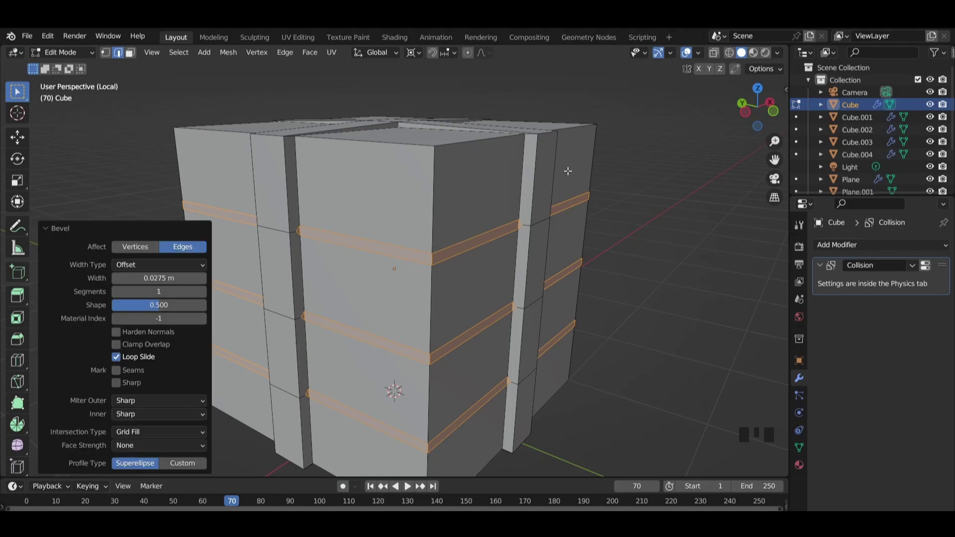
key("alt+e")
left_click(563, 171)
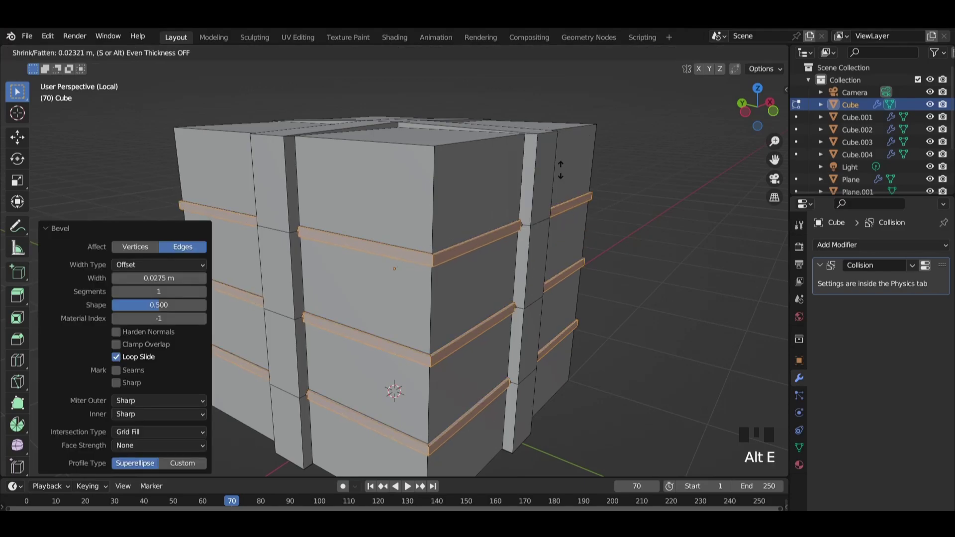
left_click(566, 175)
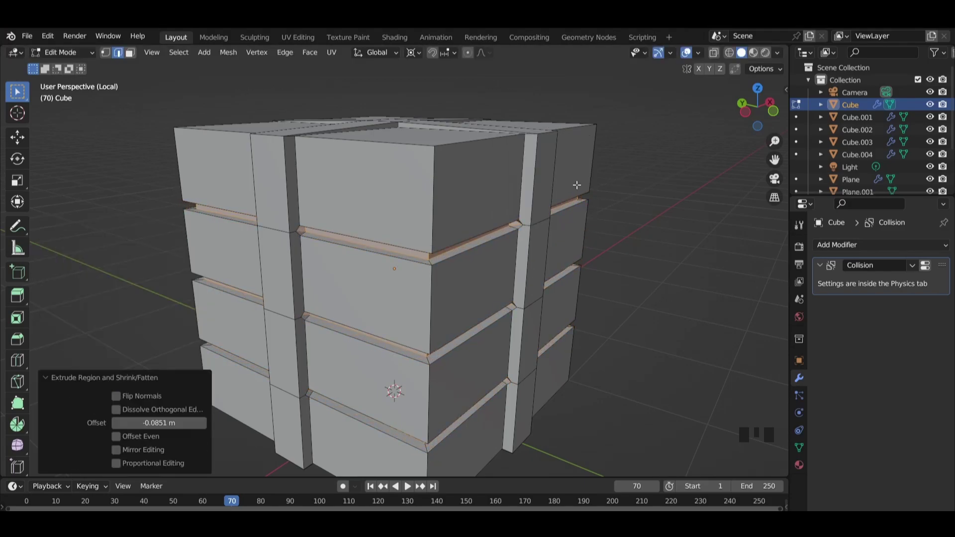
key("Tab")
left_click(642, 210)
Step: Exit local view and add a torus at the cursor on the cube's front
key("slash")
scroll(643, 210, "down", 1)
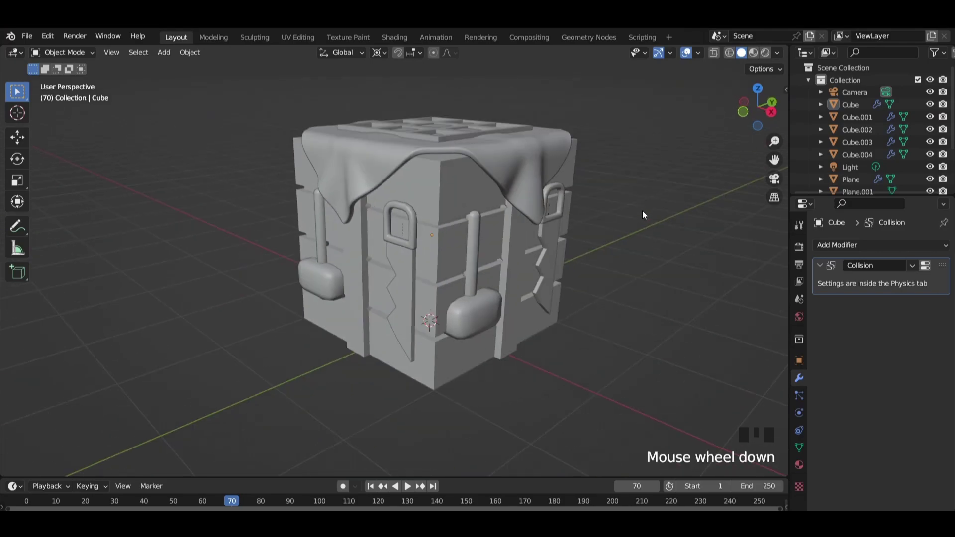
middle_click_drag(643, 210, 401, 189)
scroll(613, 207, "down", 2)
scroll(622, 191, "up", 3)
right_click(381, 219, "shift")
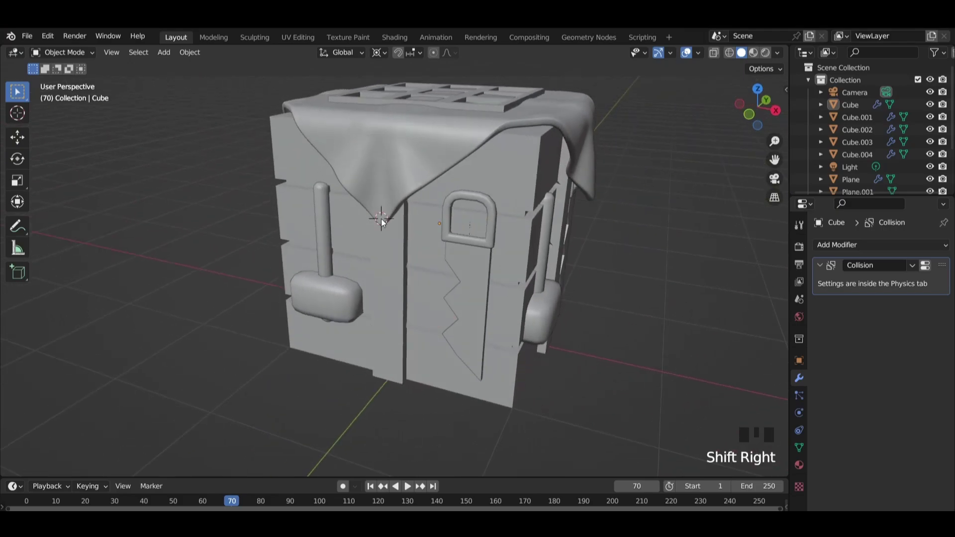
key("shift+a")
mouse_move(381, 219)
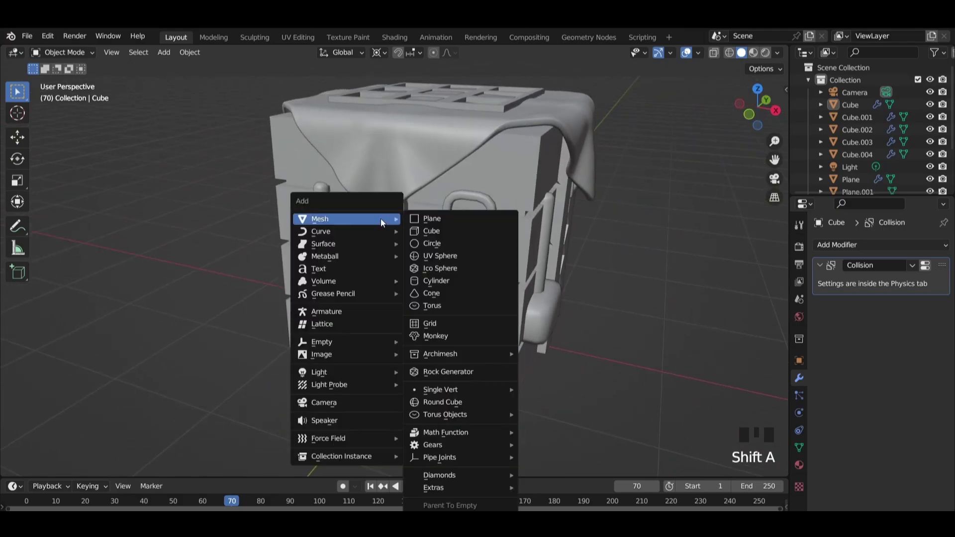
left_click(458, 304)
Step: Stand the torus upright with a 90° X rotation and shrink it to about a fifth
key("r")
key("y")
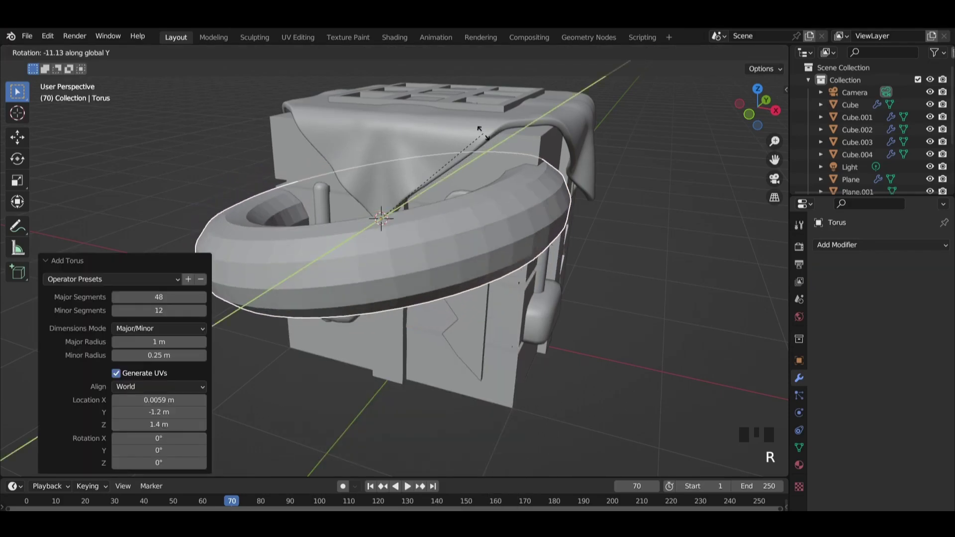
key("x")
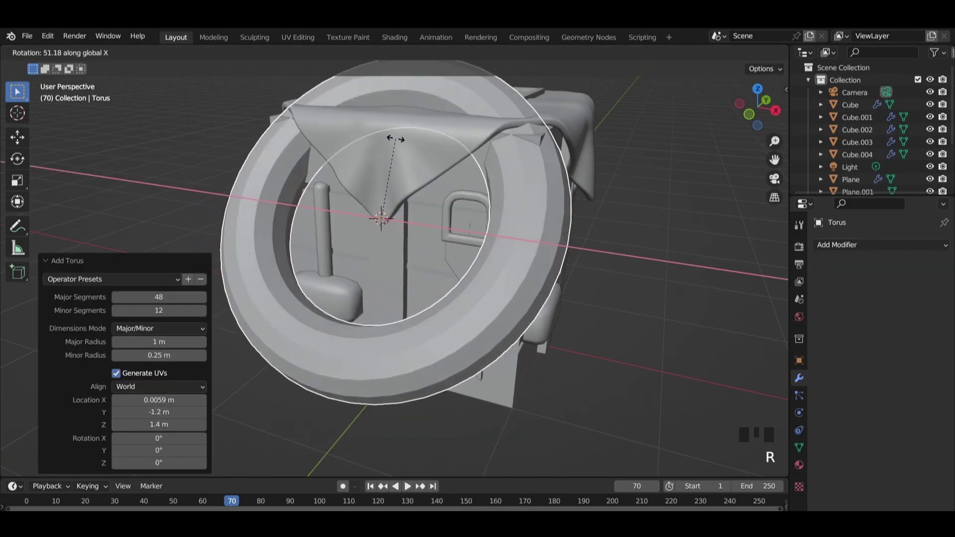
type("90")
key("Return")
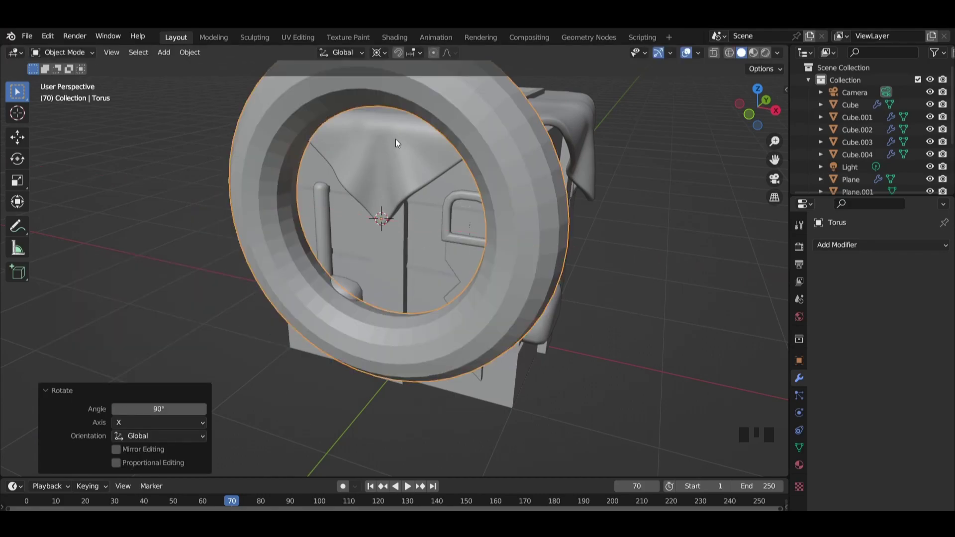
key("s")
left_click(415, 175)
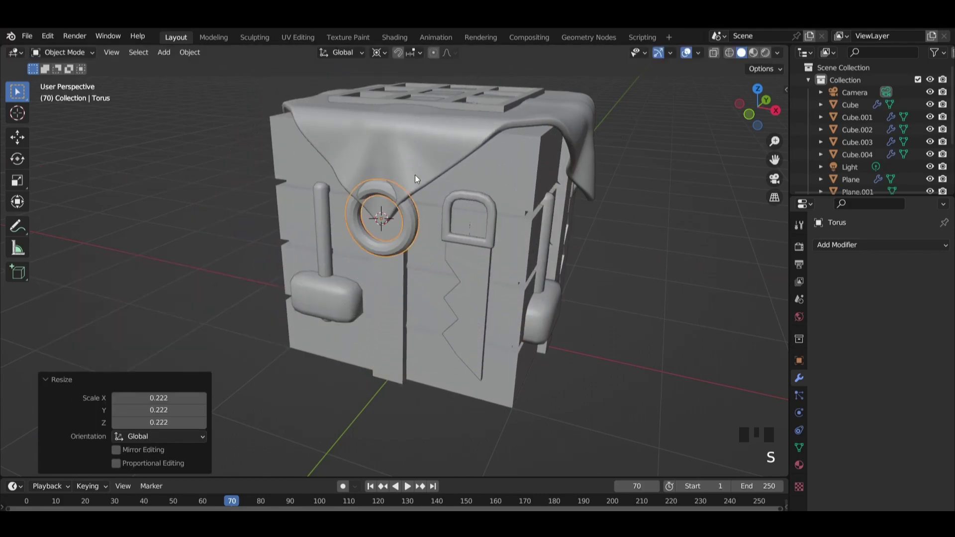
Step: Enlarge the torus slightly to 0.758 and lower it beneath the cloth edge
key("KP_1")
scroll(416, 178, "up", 3)
middle_click_drag(420, 173, 568, 210, "shift")
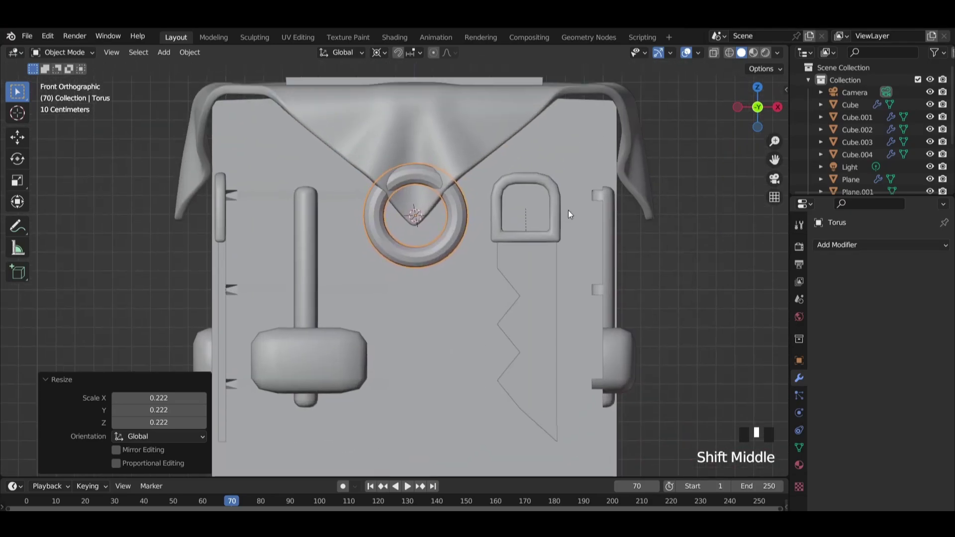
scroll(580, 196, "up", 3)
key("s")
left_click(560, 176)
key("g")
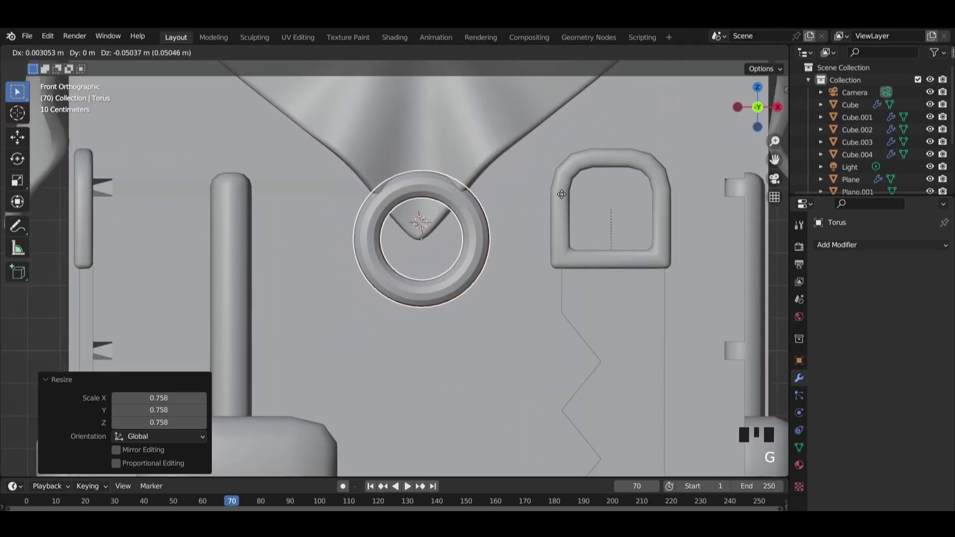
key("z")
left_click(554, 227)
Step: Slide the torus along Y until it sits against the cube face
scroll(539, 228, "down", 3)
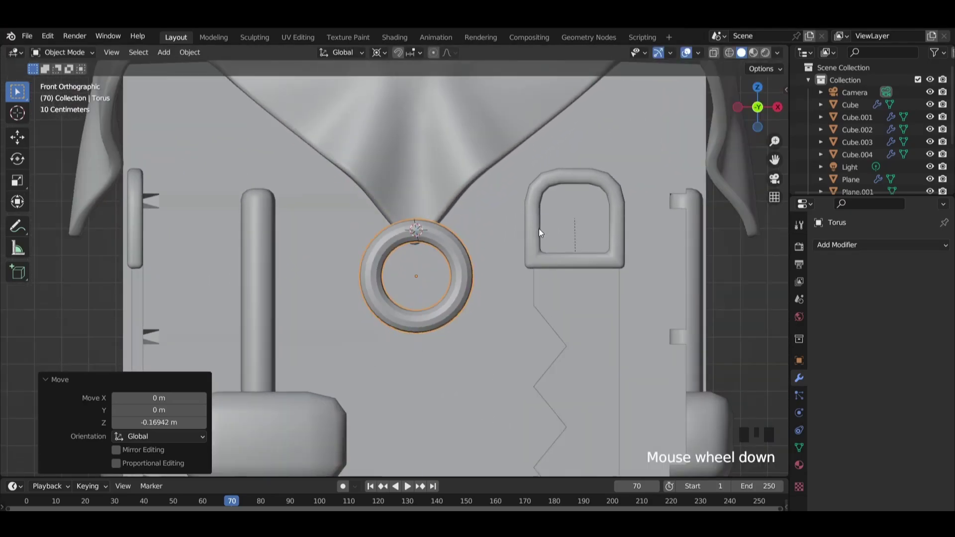
middle_click_drag(539, 229, 664, 240)
key("g")
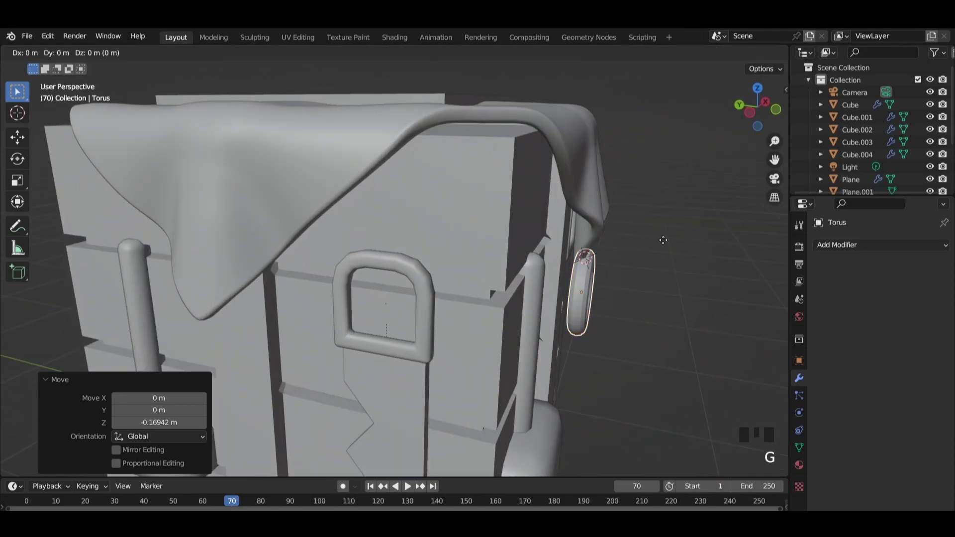
key("y")
left_click(662, 237)
scroll(662, 236, "down", 3)
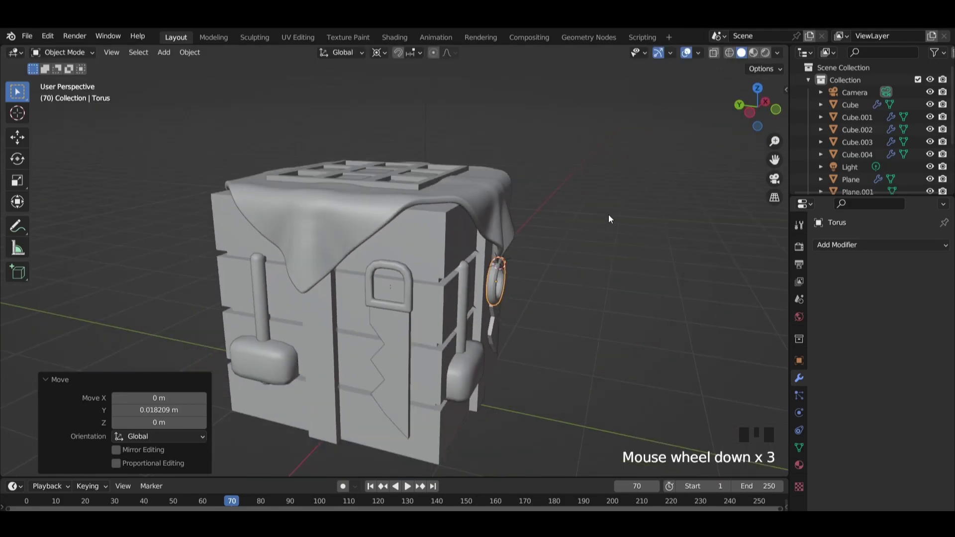
middle_click_drag(608, 214, 544, 279)
scroll(448, 274, "up", 3)
Step: Shade the torus smooth and place a test duplicate in top view
right_click(447, 275)
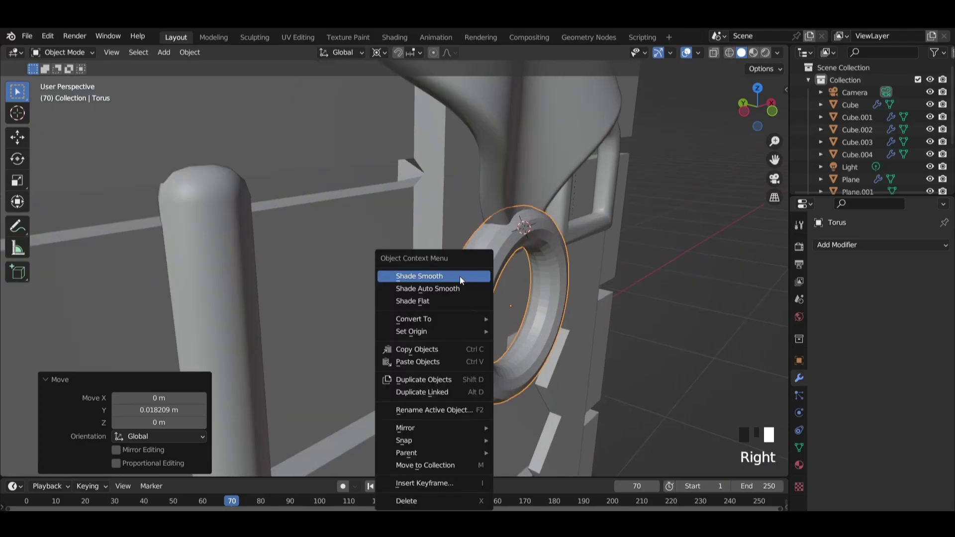
left_click(459, 276)
scroll(535, 252, "down", 4)
scroll(535, 249, "down", 4)
key("KP_7")
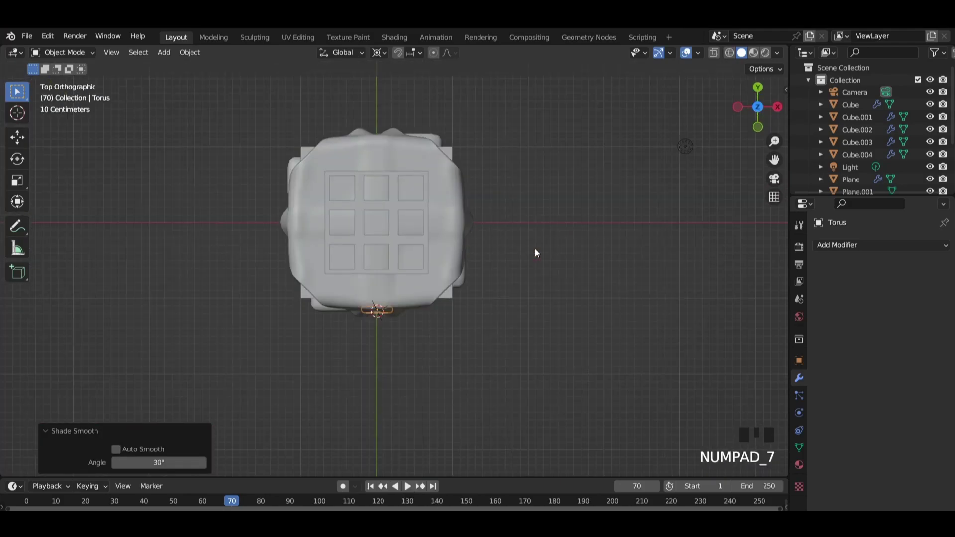
key("shift+d")
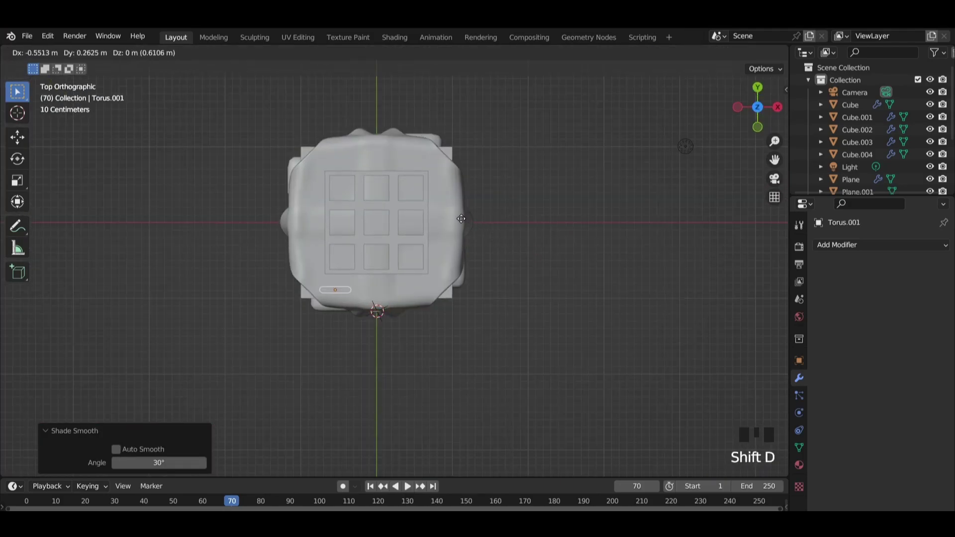
left_click(428, 270)
Step: Delete the test copy, snap the 3D cursor to world origin, and pivot around it
key("Delete")
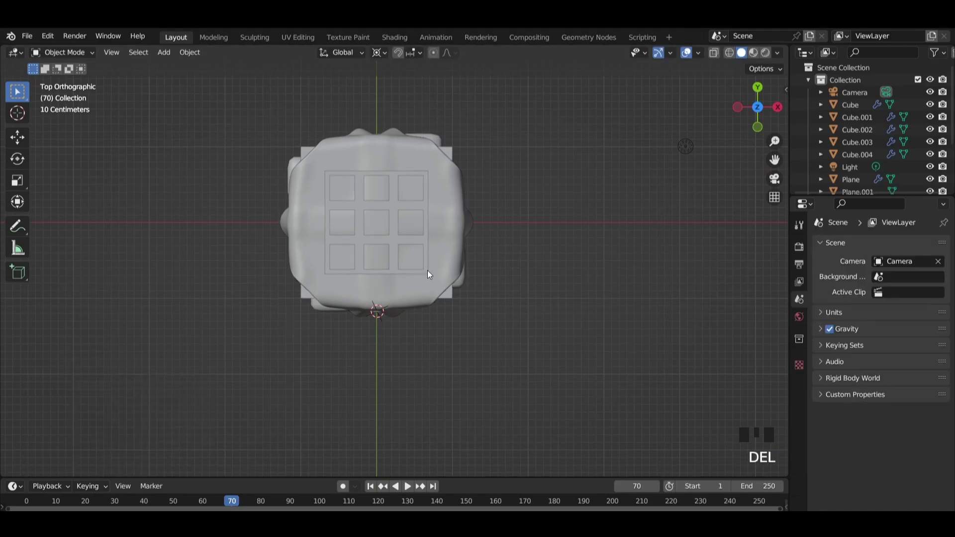
key("shift+s")
left_click(440, 314)
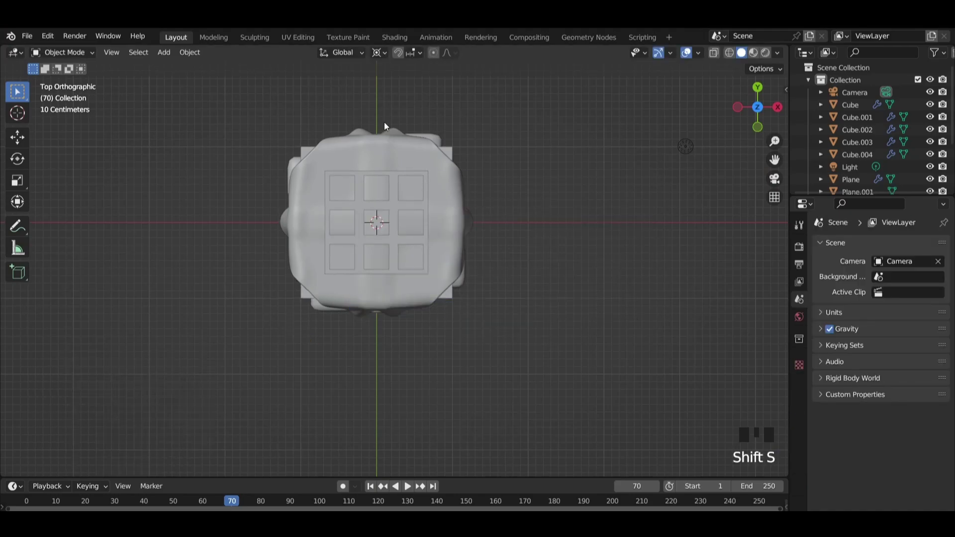
left_click(387, 53)
left_click(393, 79)
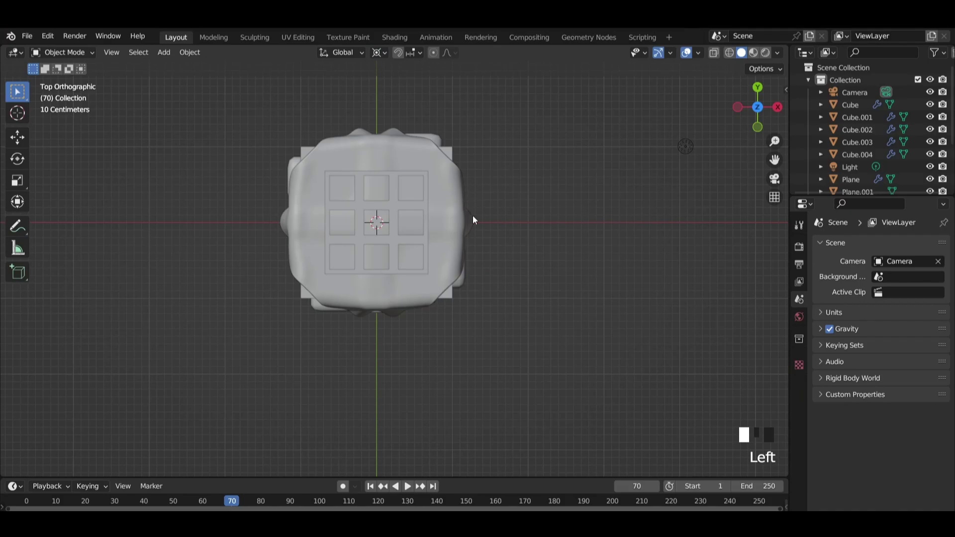
Step: Make a copy of the torus ring turned 90° about the origin
middle_click_drag(417, 303, 430, 215)
left_click(395, 291)
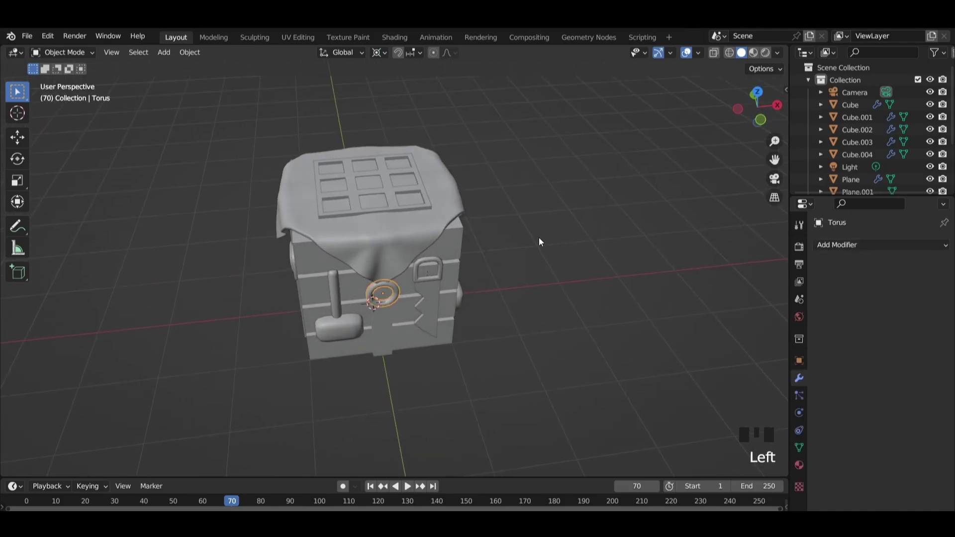
key("KP_7")
key("shift+d")
right_click(497, 196)
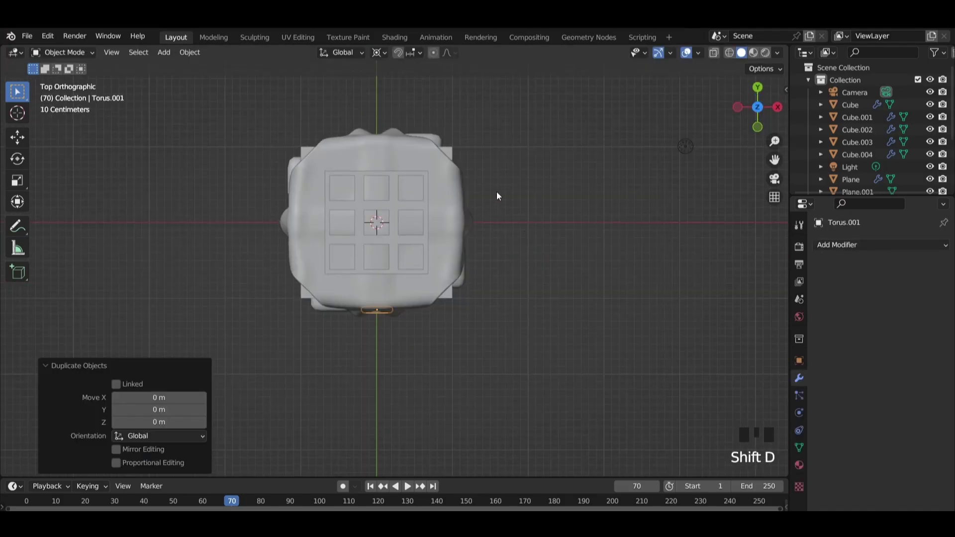
key("r")
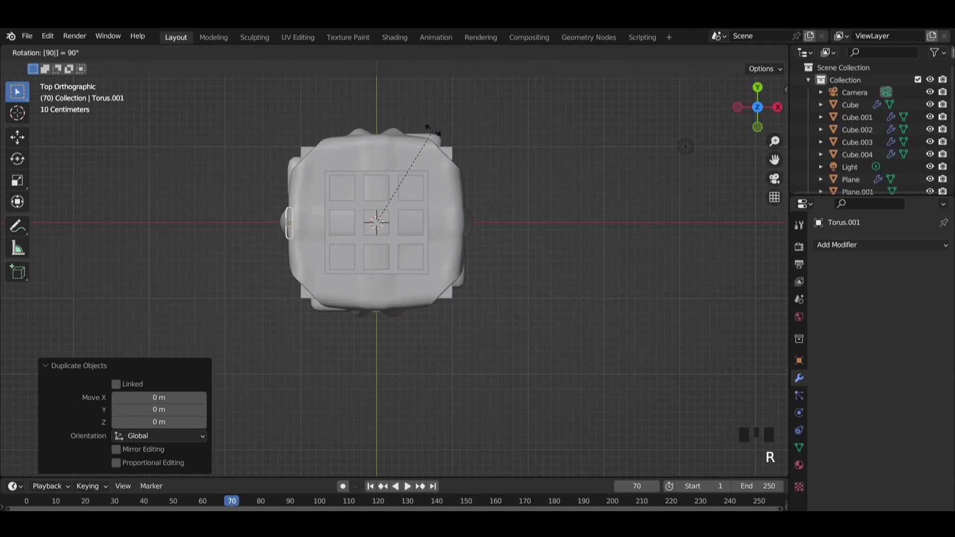
type("90")
key("Return")
Step: Add two more 90°-turned ring copies for the remaining crate sides
key("shift+d")
right_click(415, 164)
key("r")
key("Return")
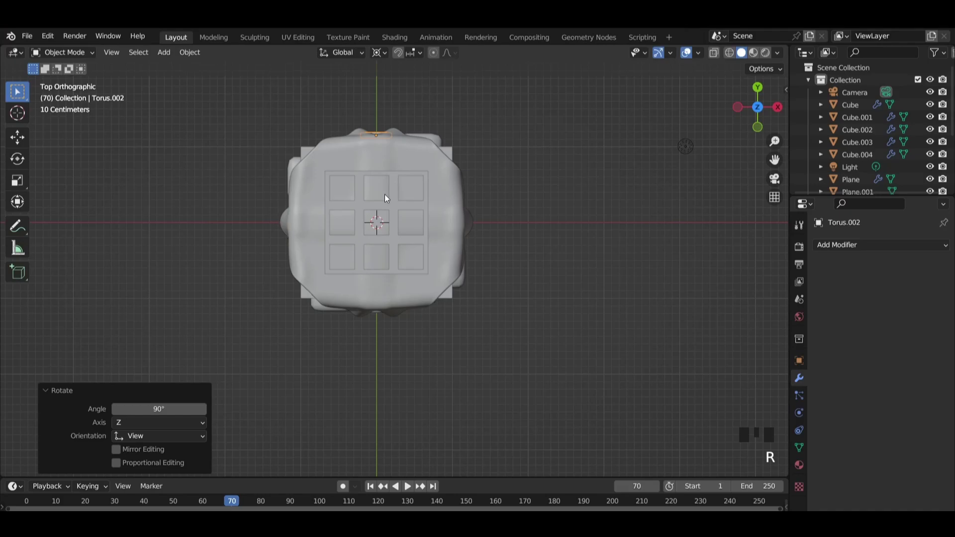
key("shift+d")
right_click(427, 192)
key("r")
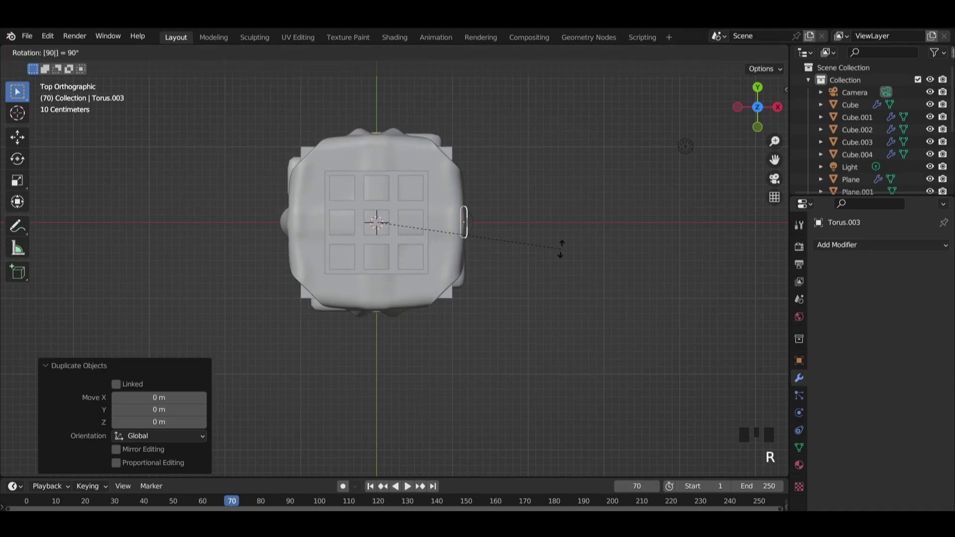
key("Return")
Step: Deselect everything and keep the 3D cursor at the world origin
left_click(561, 248)
middle_click_drag(566, 282, 423, 189)
scroll(422, 190, "down", 3)
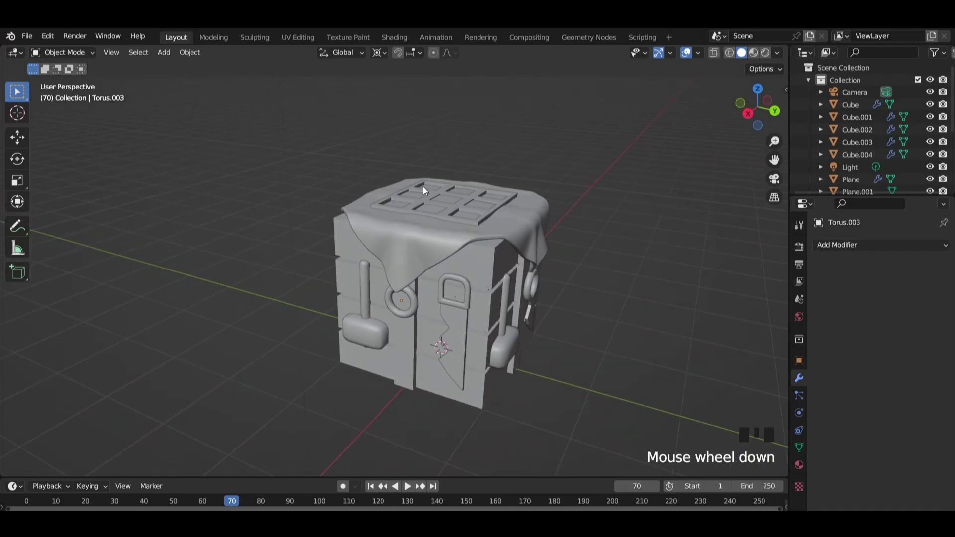
key("shift+s")
key("shift+s")
key("shift+s")
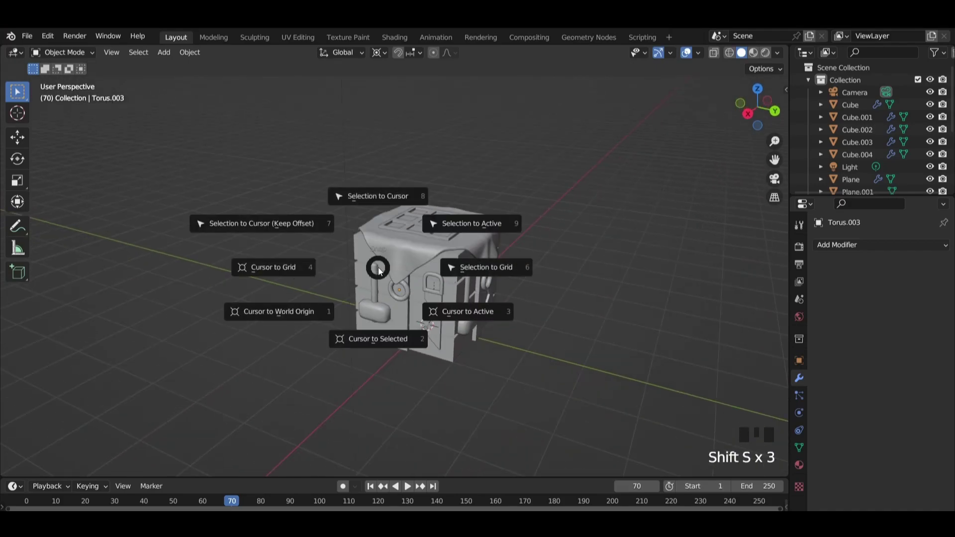
left_click(289, 318)
Step: Add a plane and scale it up into a large ground under the crate
key("shift+a")
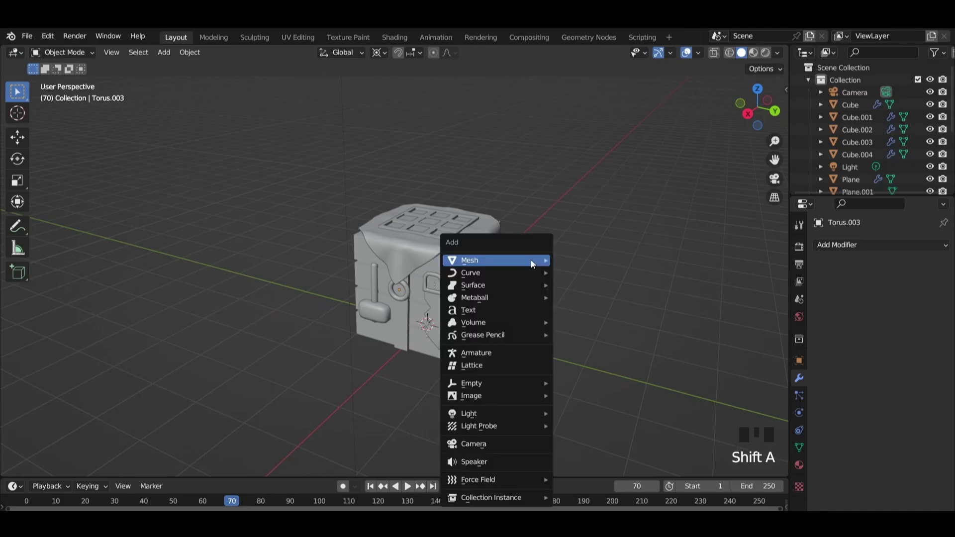
mouse_move(530, 260)
left_click(597, 260)
middle_click_drag(596, 260, 571, 254)
key("s")
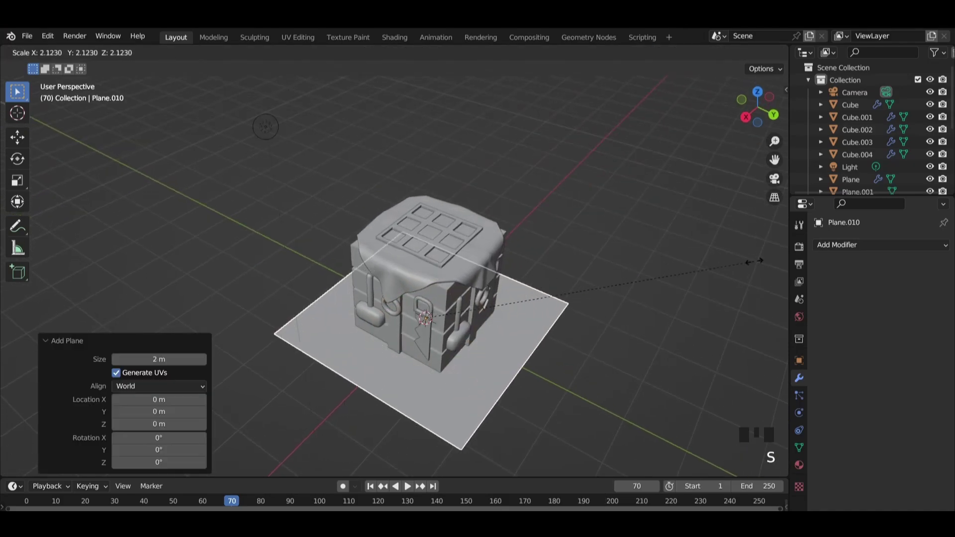
left_click(392, 212)
middle_click_drag(393, 212, 413, 155, "shift")
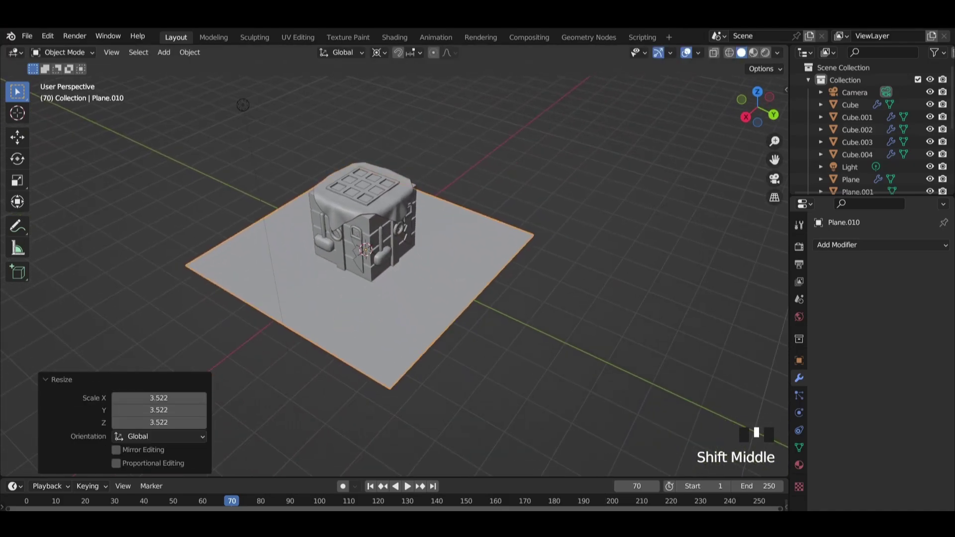
key("s")
left_click(507, 161)
Step: Select the cube body, add a Bevel modifier, then remove it again
left_click(522, 157)
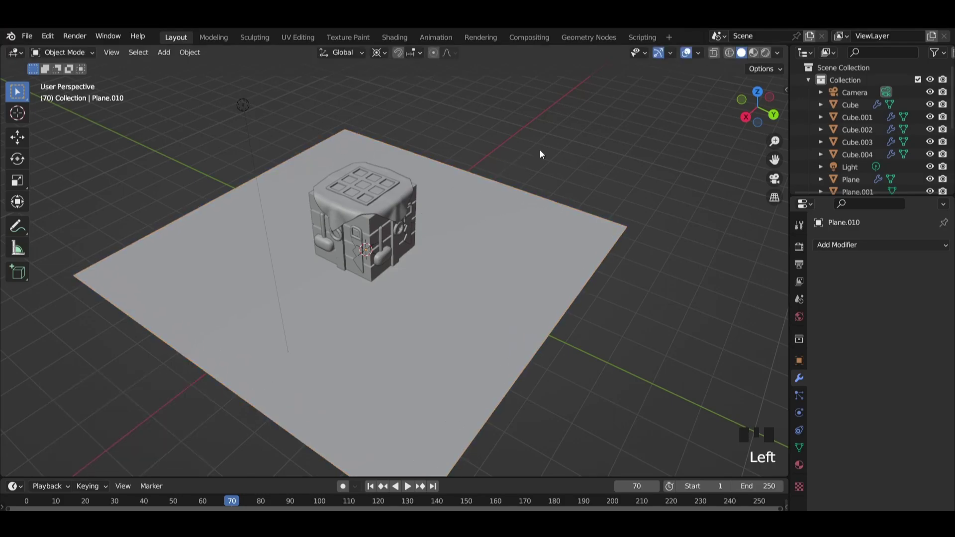
middle_click_drag(539, 154, 452, 143)
scroll(472, 212, "up", 2)
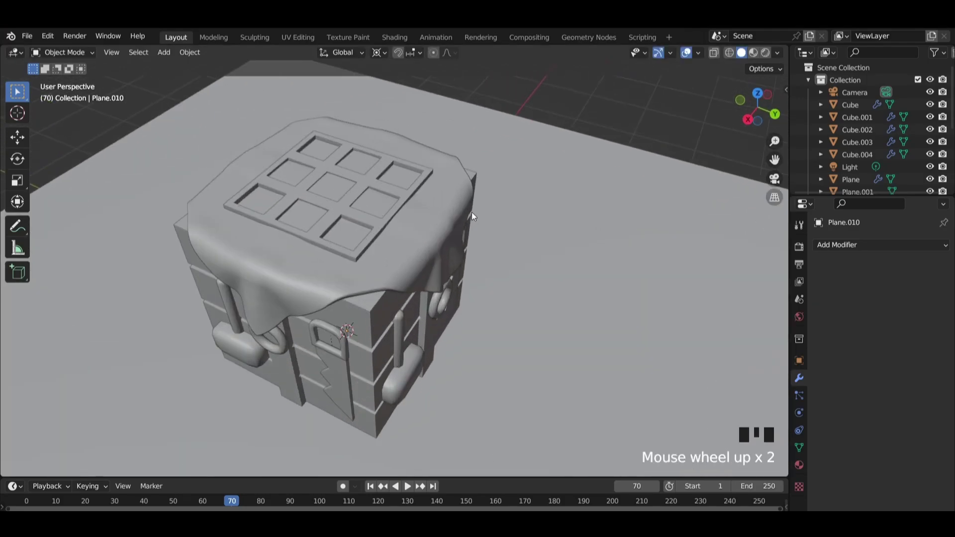
middle_click_drag(471, 212, 479, 192)
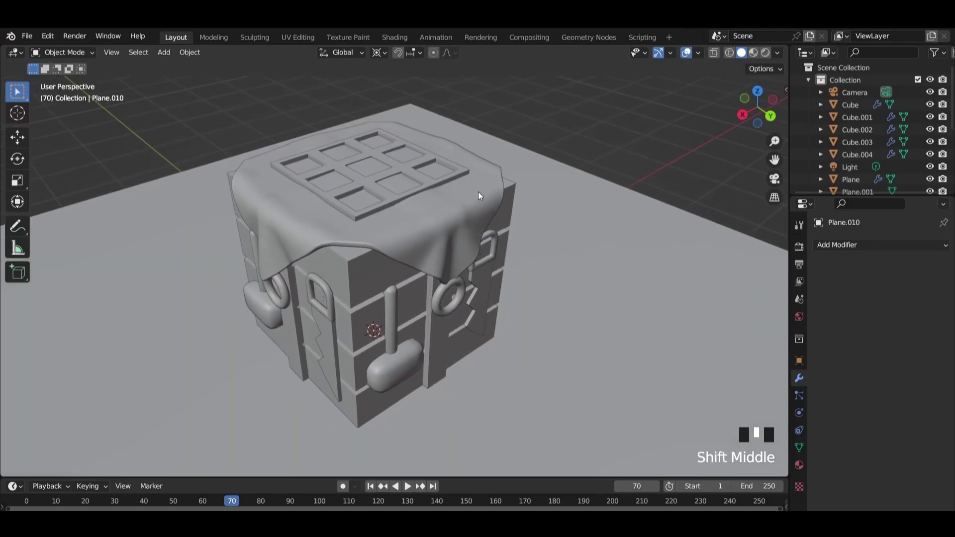
scroll(478, 192, "down", 1)
scroll(479, 192, "up", 2)
left_click(399, 264)
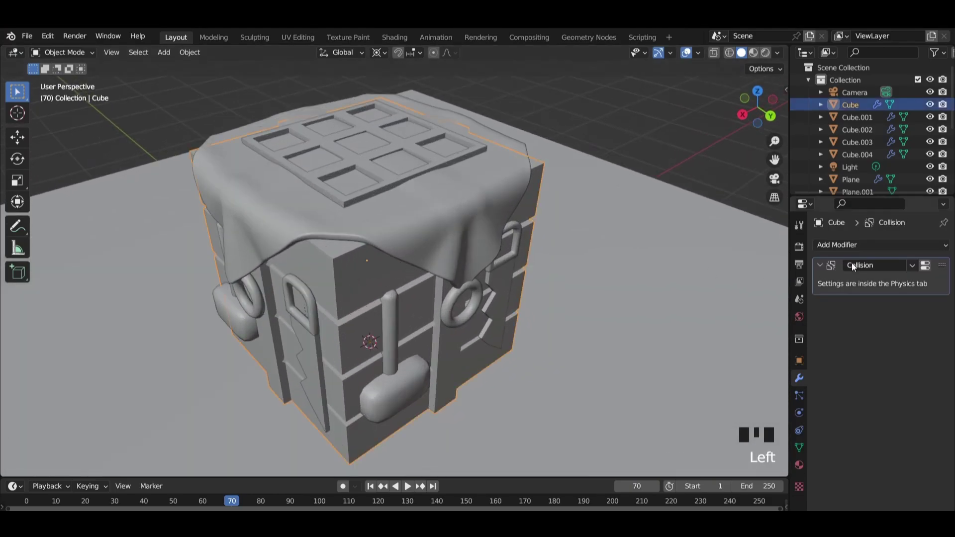
left_click(838, 245)
left_click(733, 288)
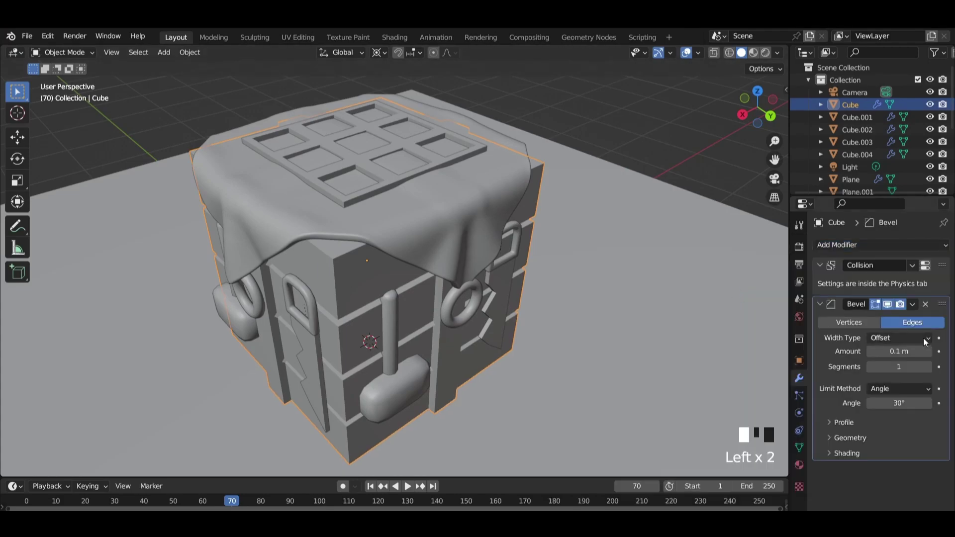
left_click(926, 305)
Step: Reselect the crate's cube body alone, leaving the ground plane unselected
middle_click_drag(557, 219, 562, 174)
scroll(576, 211, "down", 2)
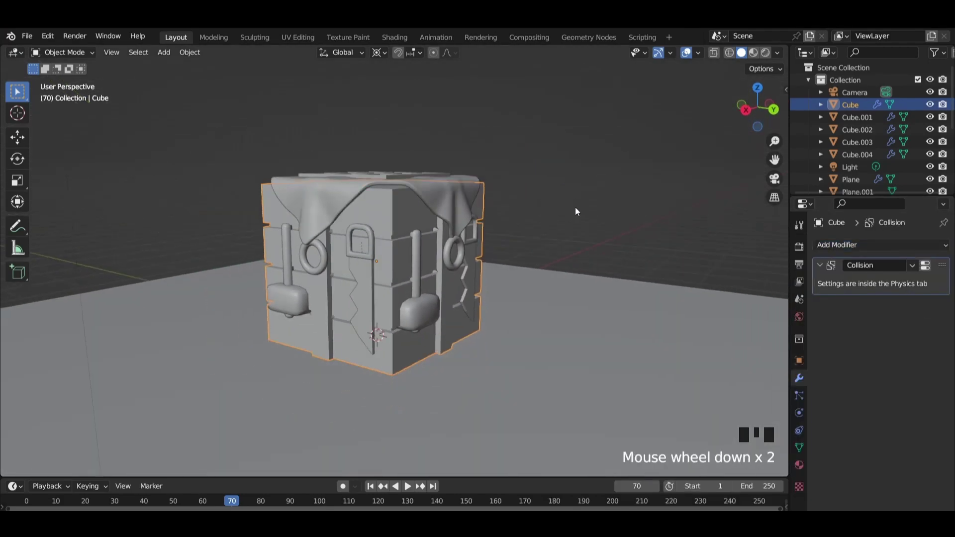
left_click(555, 320)
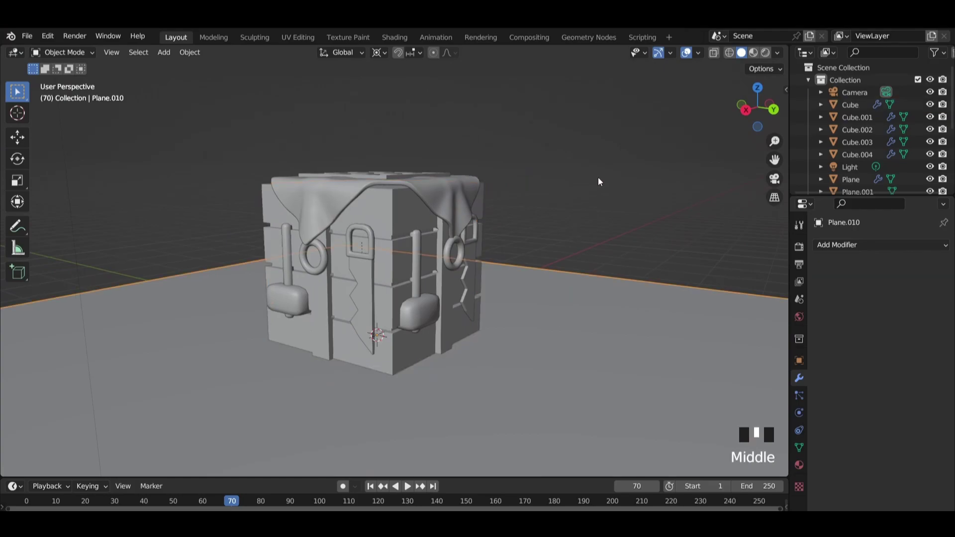
left_click(577, 211)
Step: Isolate the cube body in local view and enter Edit Mode, viewing it from the front
left_click(397, 357)
key("slash")
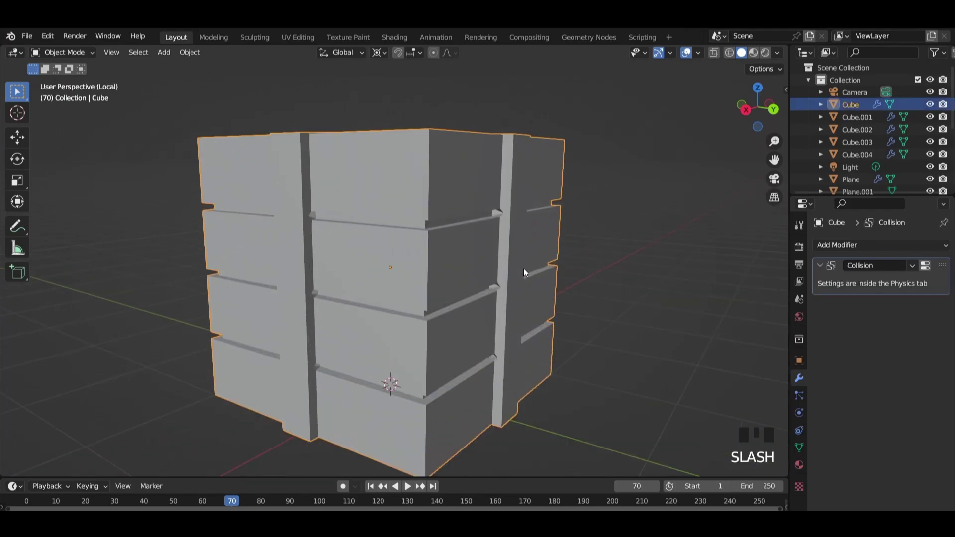
key("Tab")
middle_click_drag(495, 269, 566, 273)
key("KP_1")
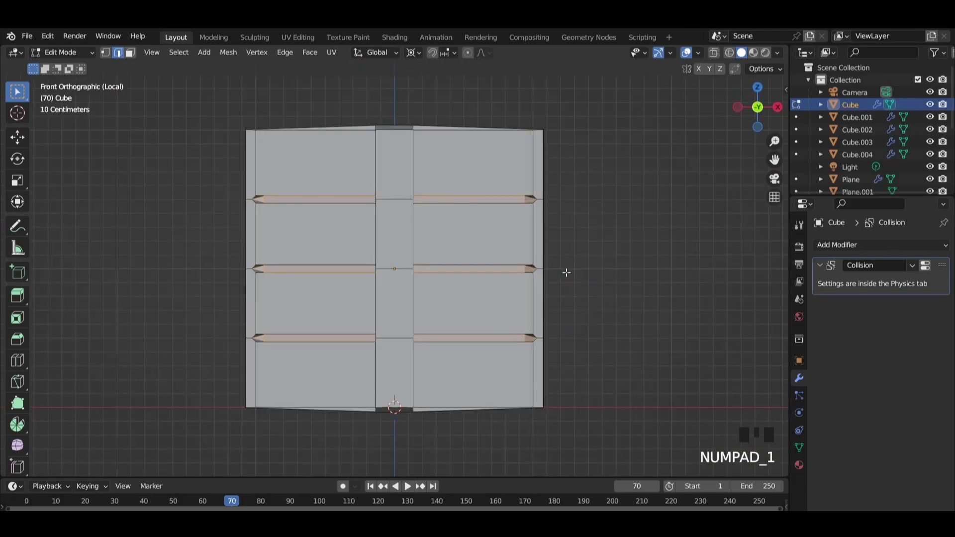
left_click(626, 282)
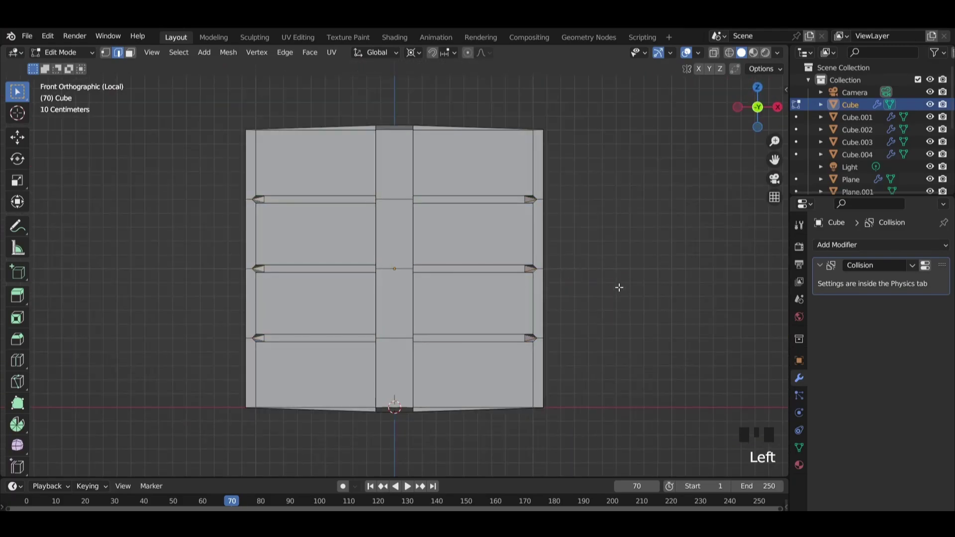
Step: Sink the underside square where the bands cross about 0.037 m along Z
middle_click_drag(438, 436, 401, 320, "shift")
scroll(433, 350, "up", 2)
left_click(397, 338)
key("g")
key("Escape")
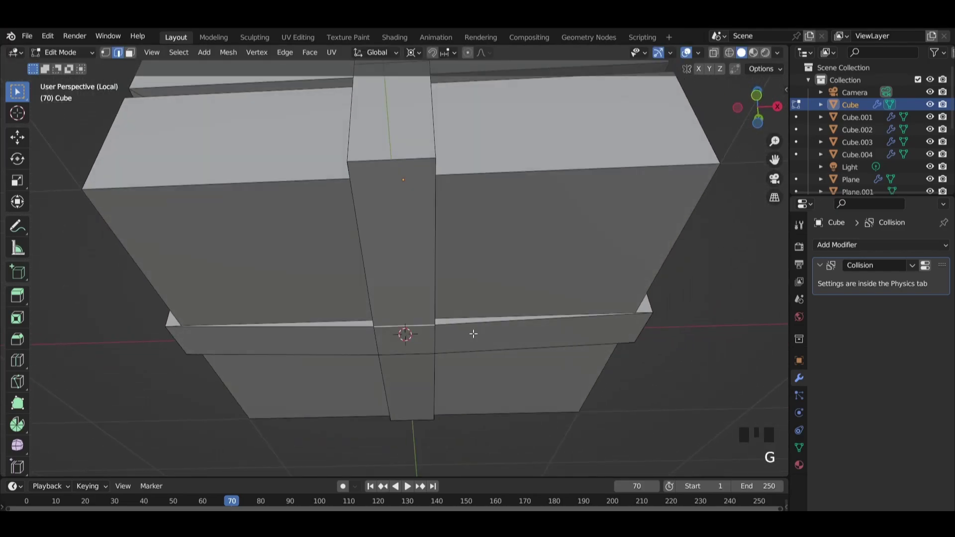
key("3")
left_click(407, 338)
key("g")
key("z")
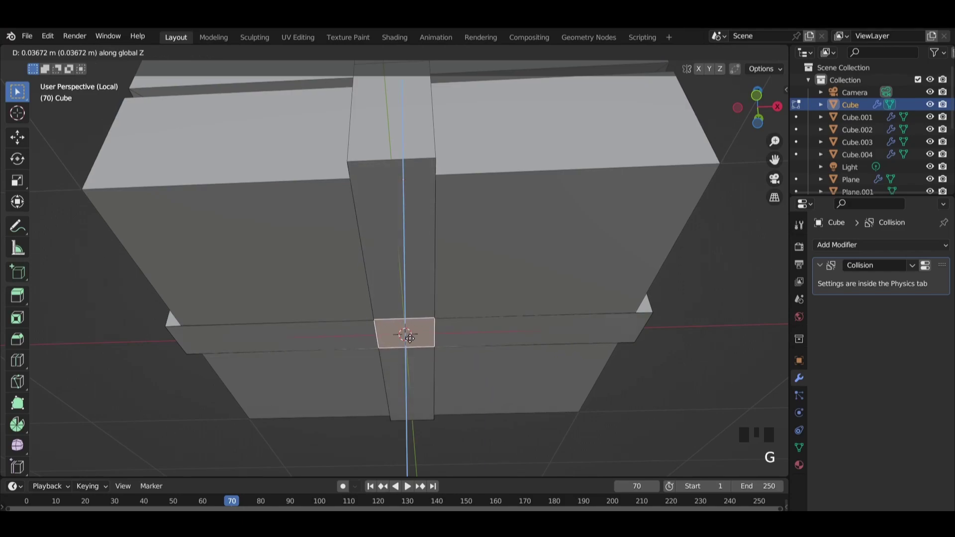
left_click(409, 338)
scroll(593, 232, "down", 3)
Step: Lower the top centre crossing square 0.037303 m along Z
key("Tab")
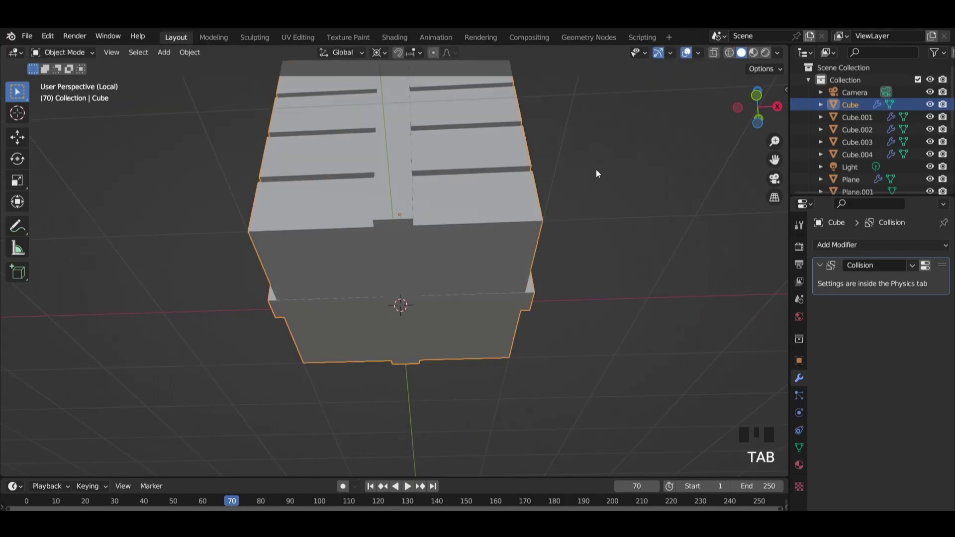
middle_click_drag(597, 172, 557, 300)
key("Tab")
left_click(402, 124)
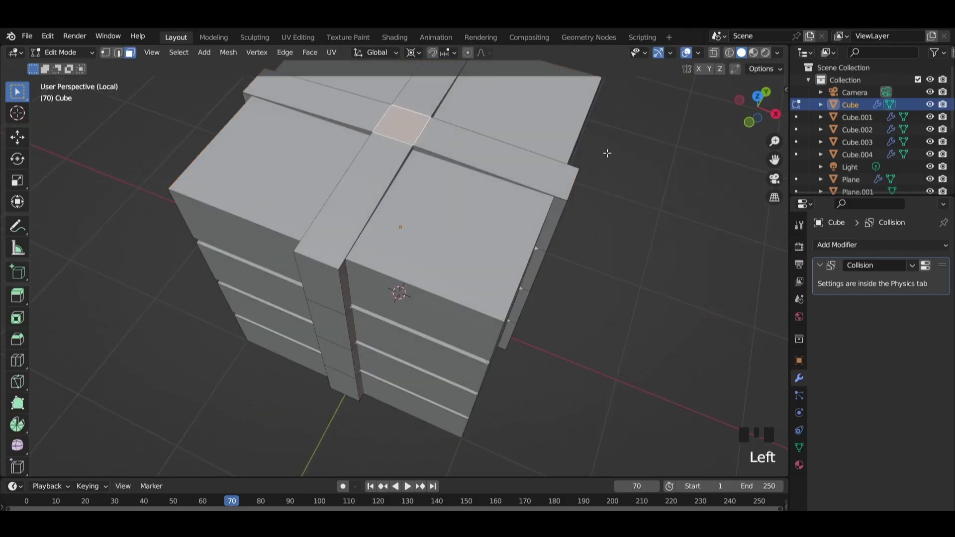
middle_click_drag(607, 153, 400, 348)
scroll(405, 171, "up", 5)
key("g")
key("z")
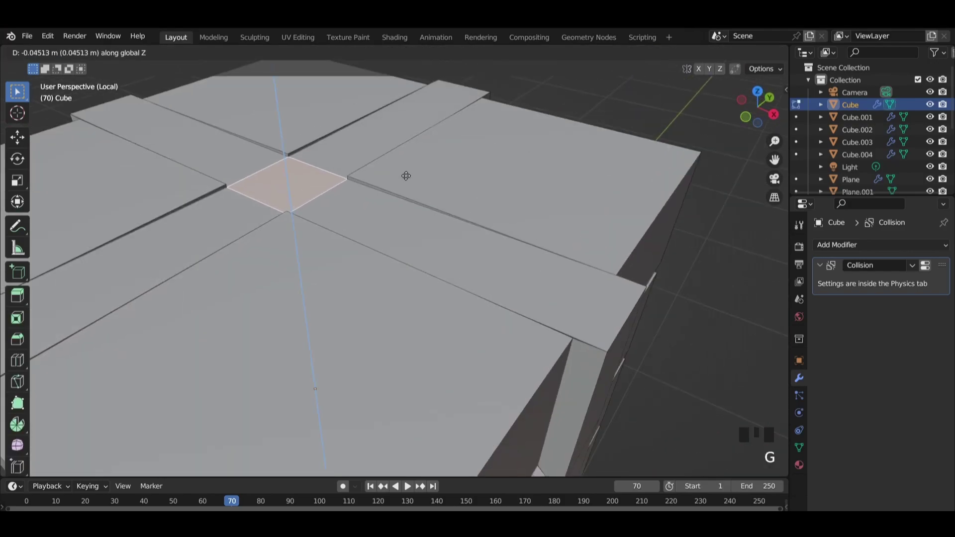
left_click(407, 178)
scroll(469, 177, "down", 3)
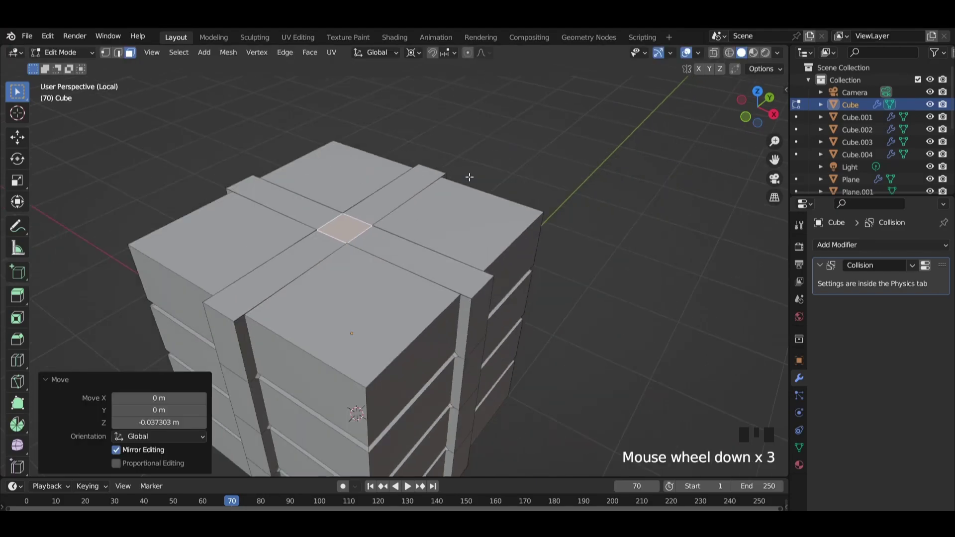